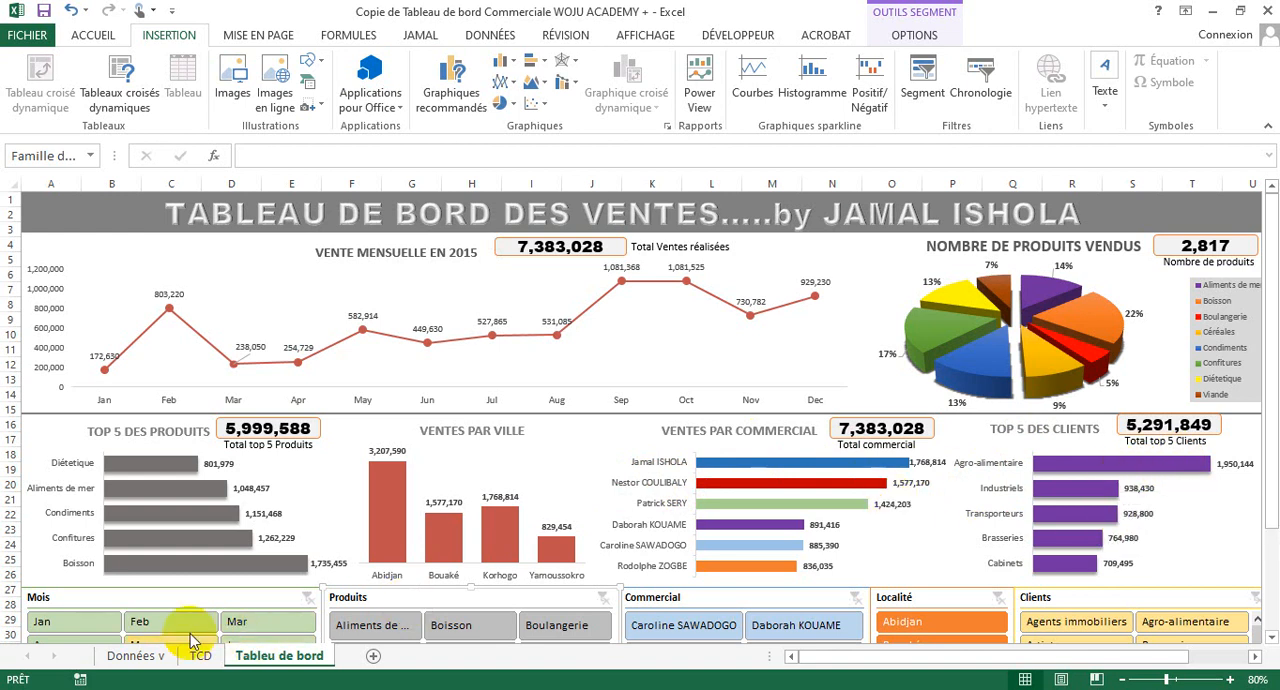
- Filter the sales dashboard by month with the Mois slicer, trying Mar, Feb and Jan one at a time
click(245, 622)
click(155, 624)
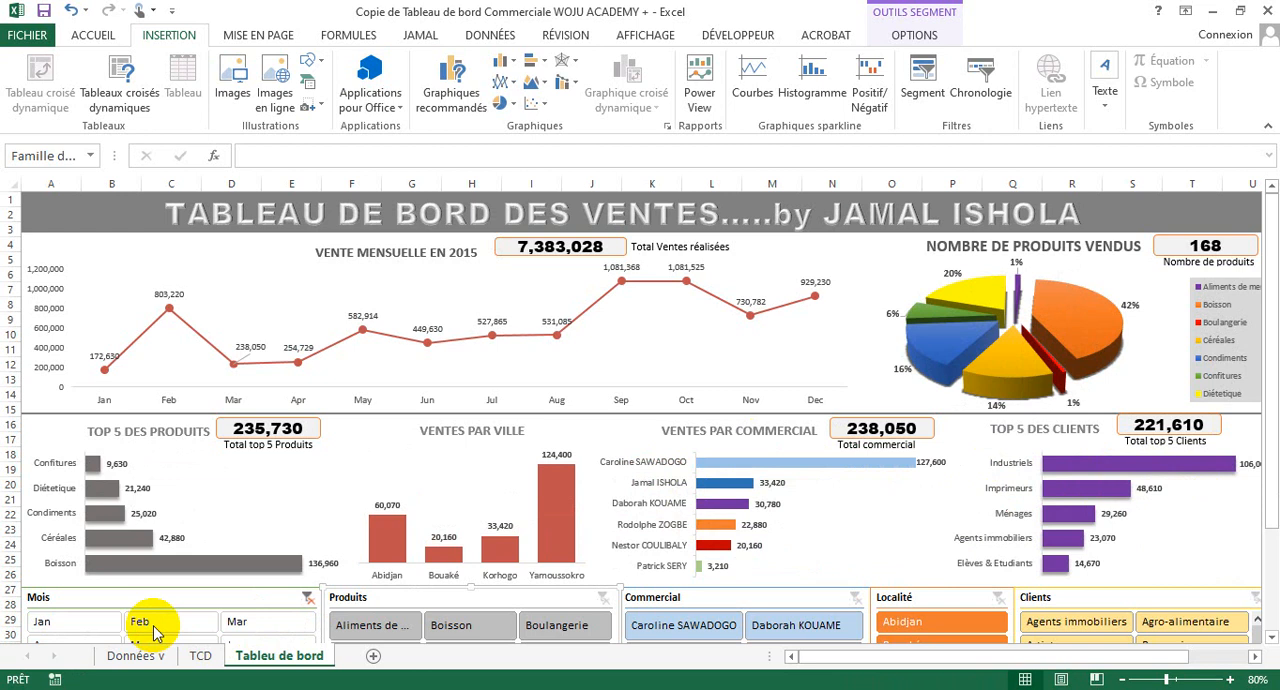
click(40, 621)
click(245, 622)
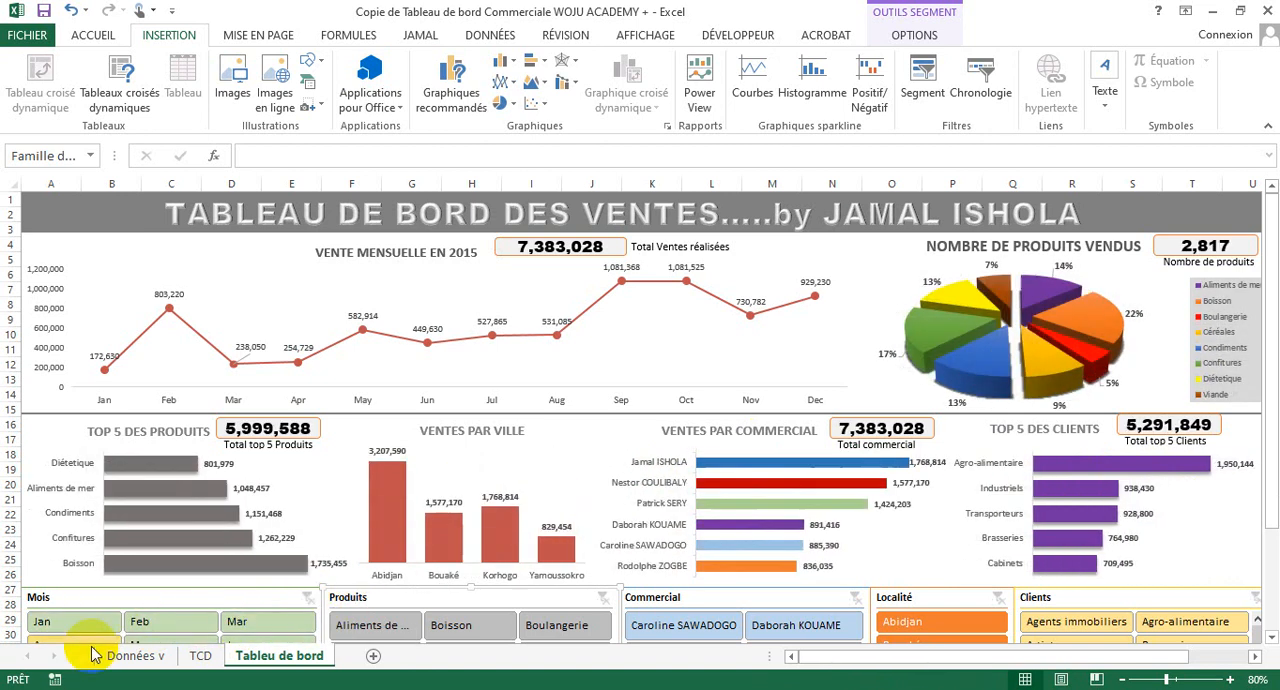
- Filter the dashboard to Jan and Feb together, and clear the Mois filter
click(72, 622)
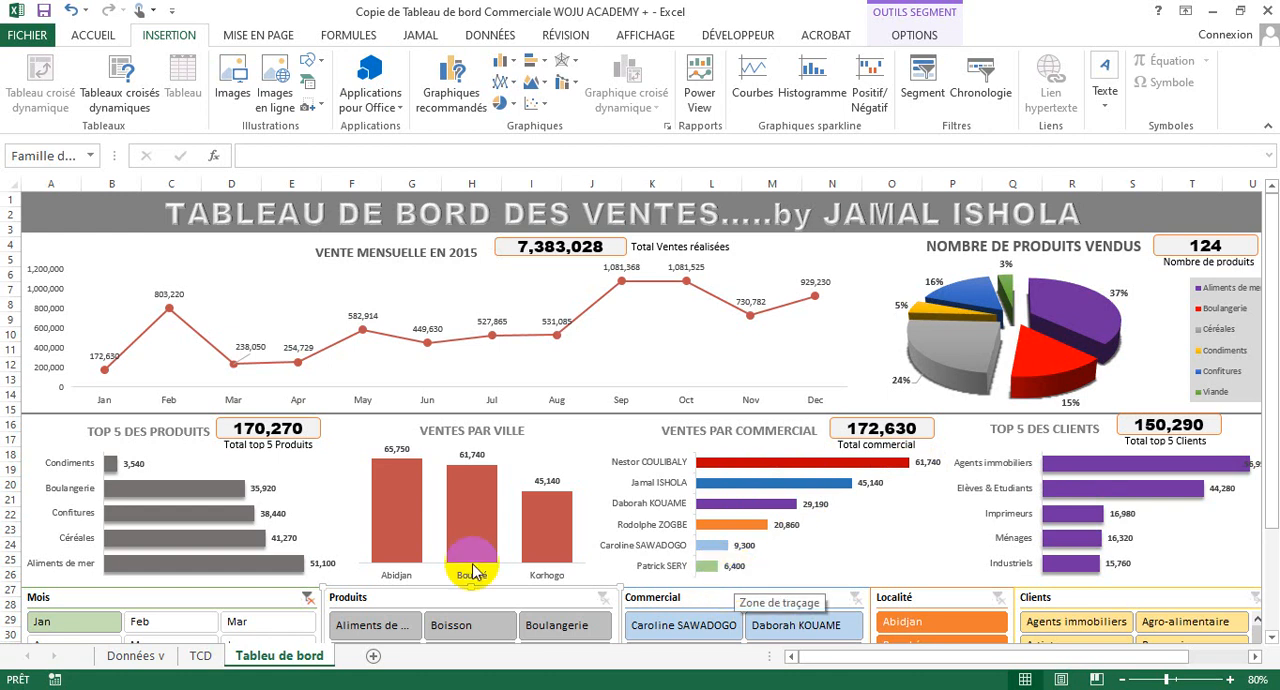
ctrl+click(165, 625)
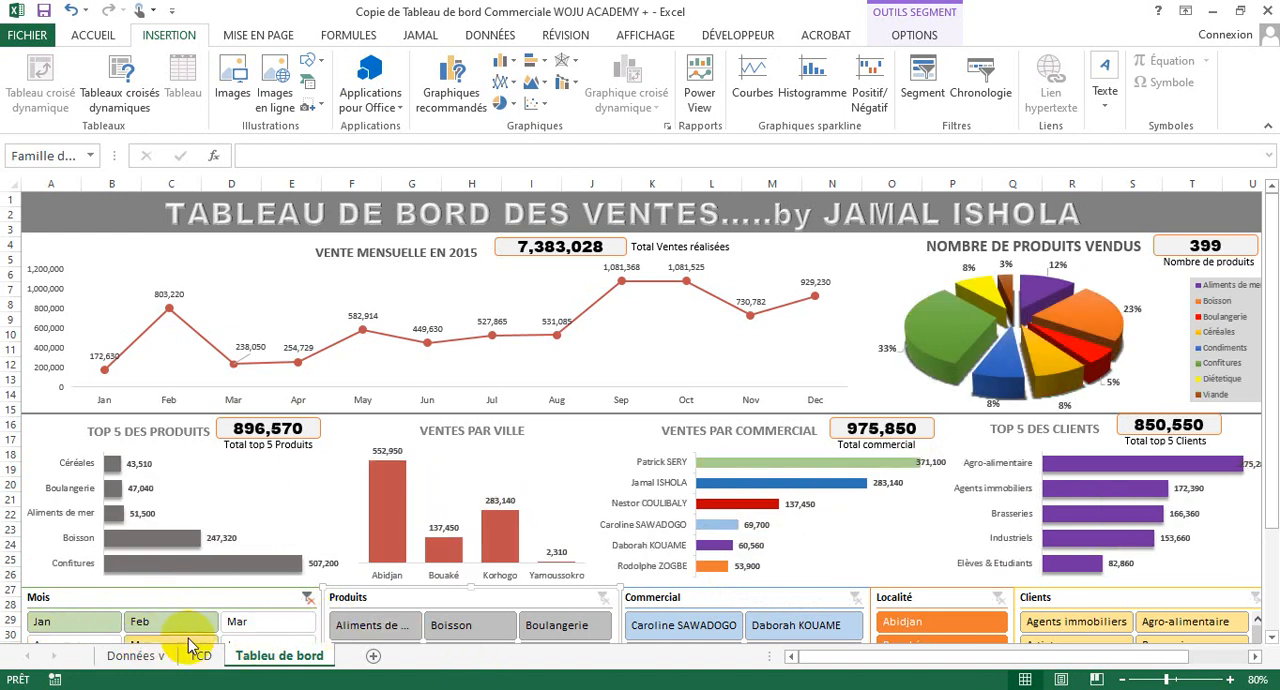
click(413, 597)
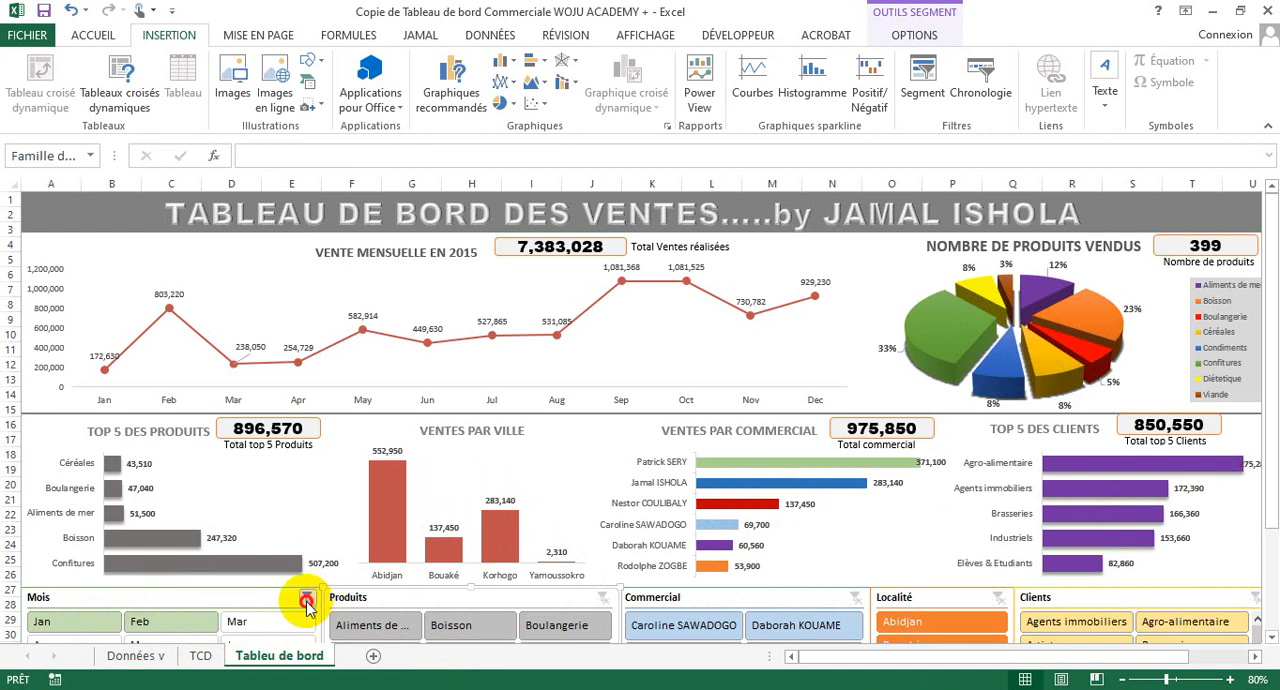
click(306, 600)
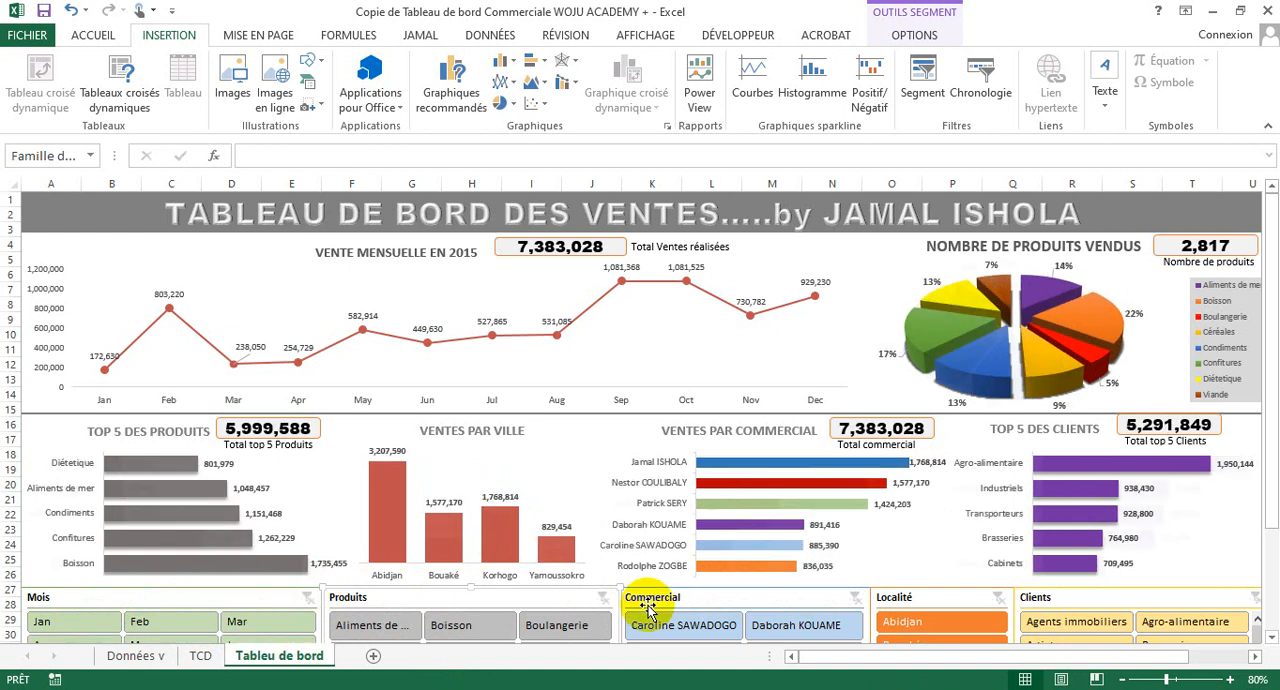
- Examine the source data on the Données v sheet and the pivot tables on TCD, and return to the dashboard sheet
click(163, 658)
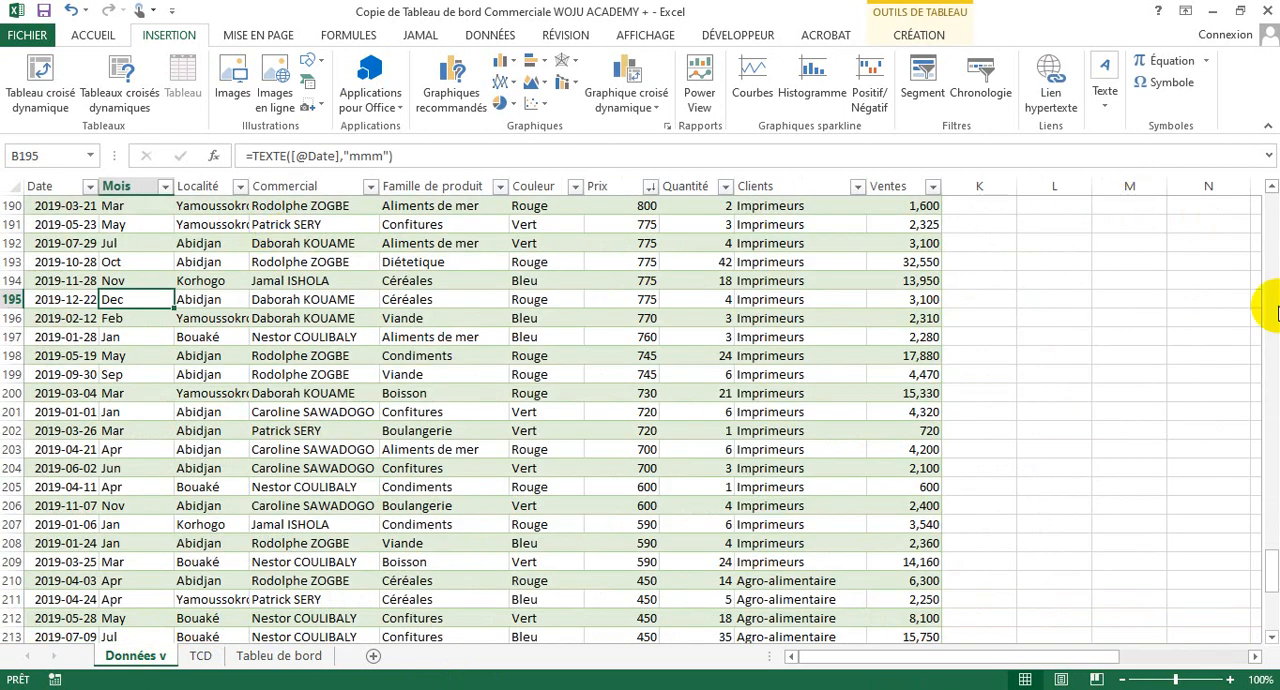
drag(1270, 578, 1270, 148)
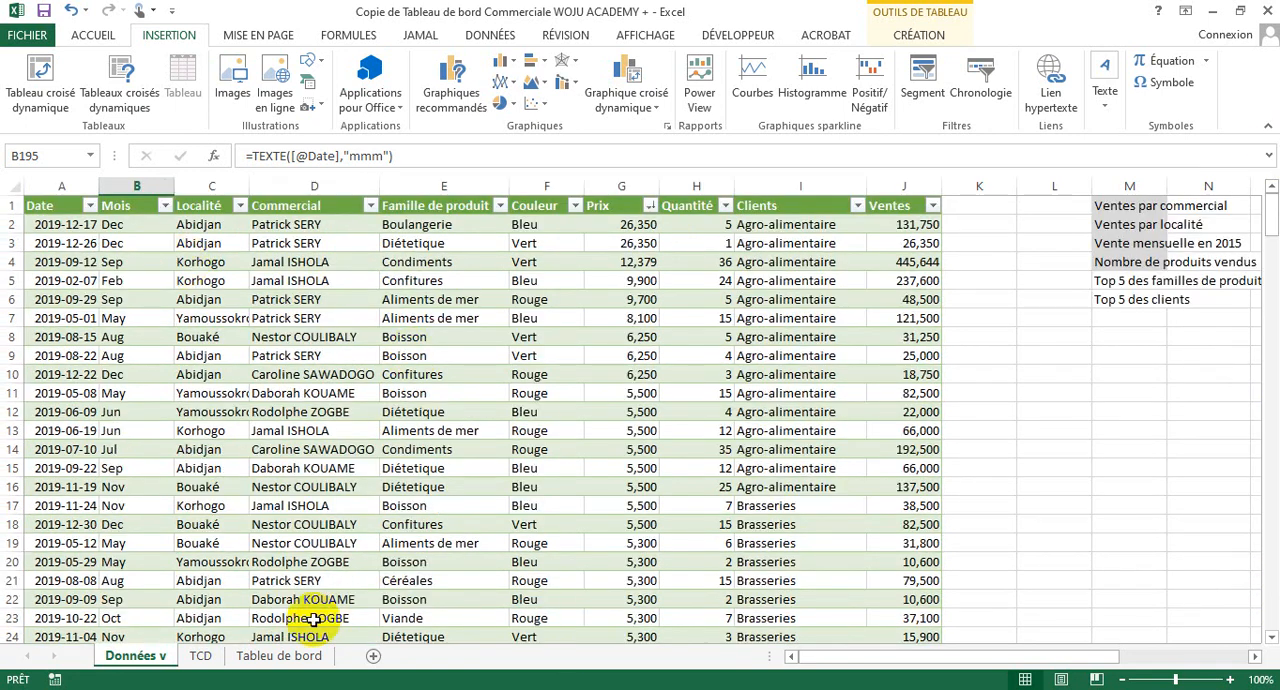
click(205, 655)
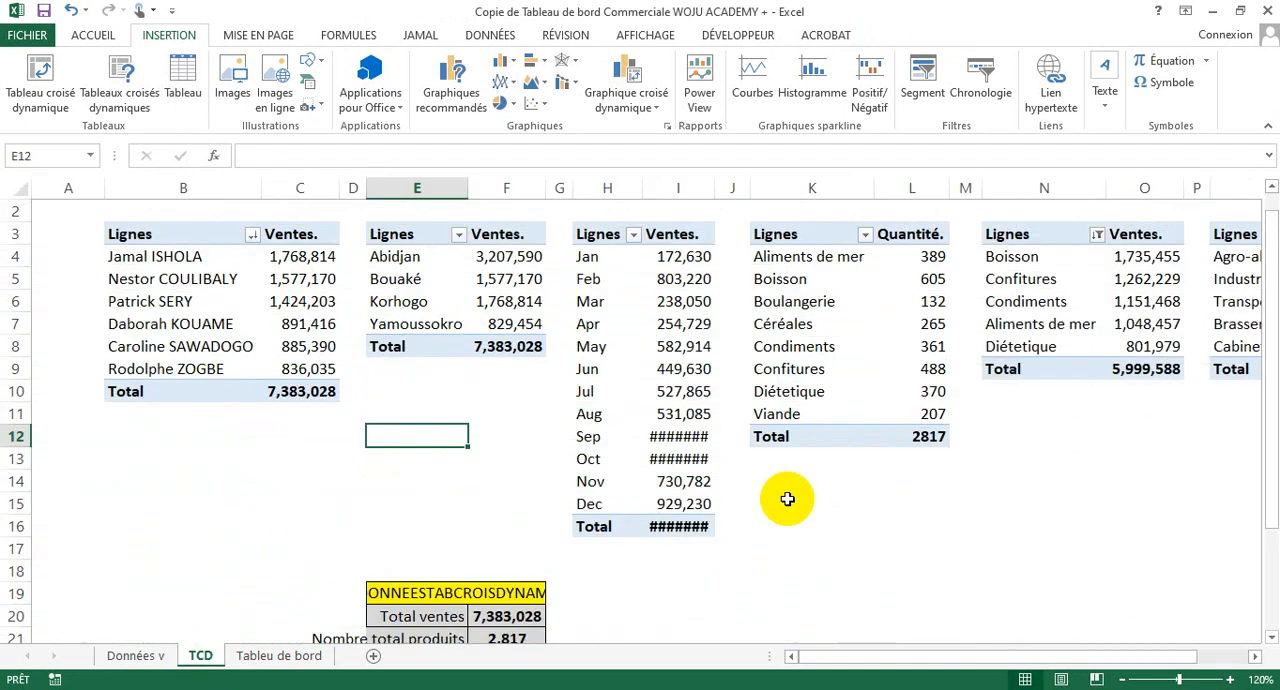
click(127, 655)
click(245, 656)
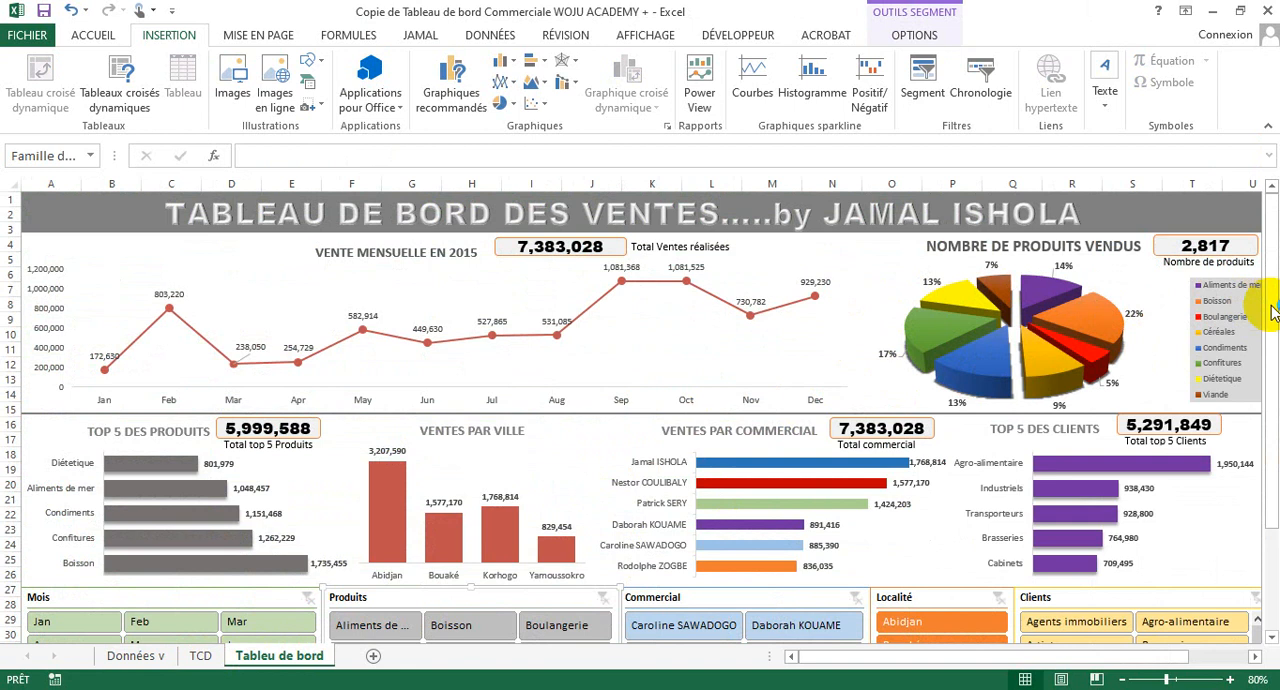
drag(1276, 305, 1270, 228)
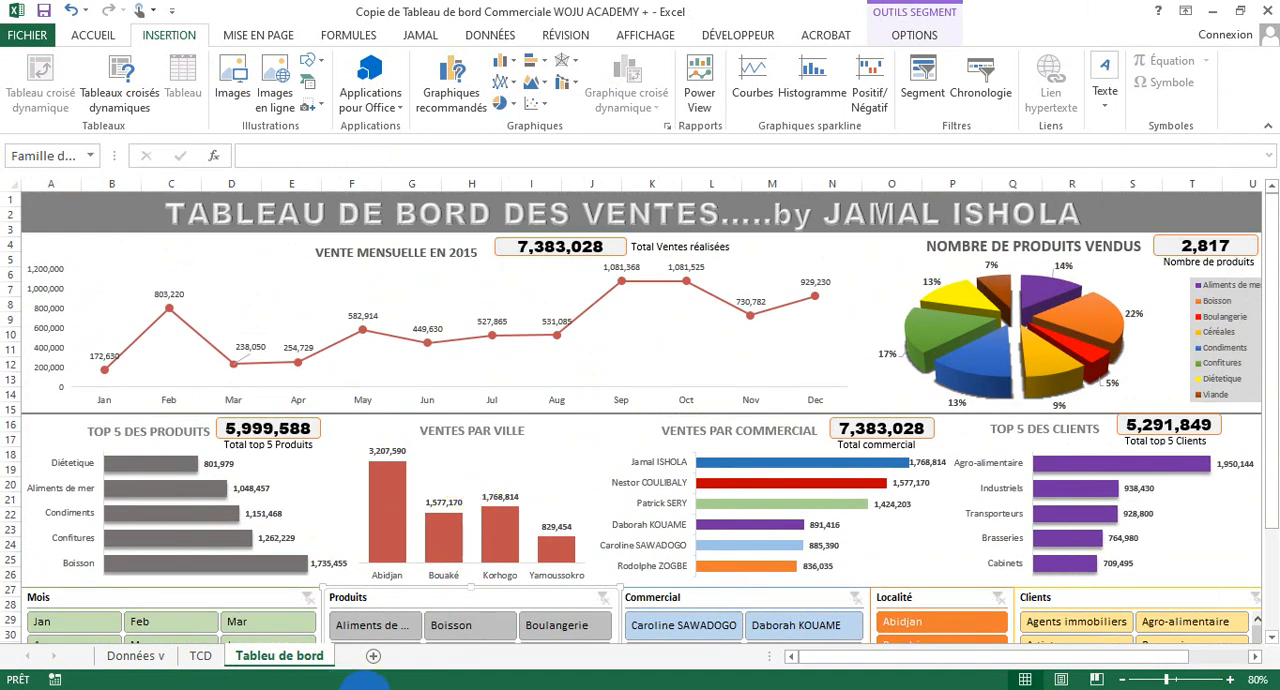
- Switch to the Classeur1 workbook and select the whole data range A1:G232 on the Données sheet
mouse_move(365, 685)
click(471, 634)
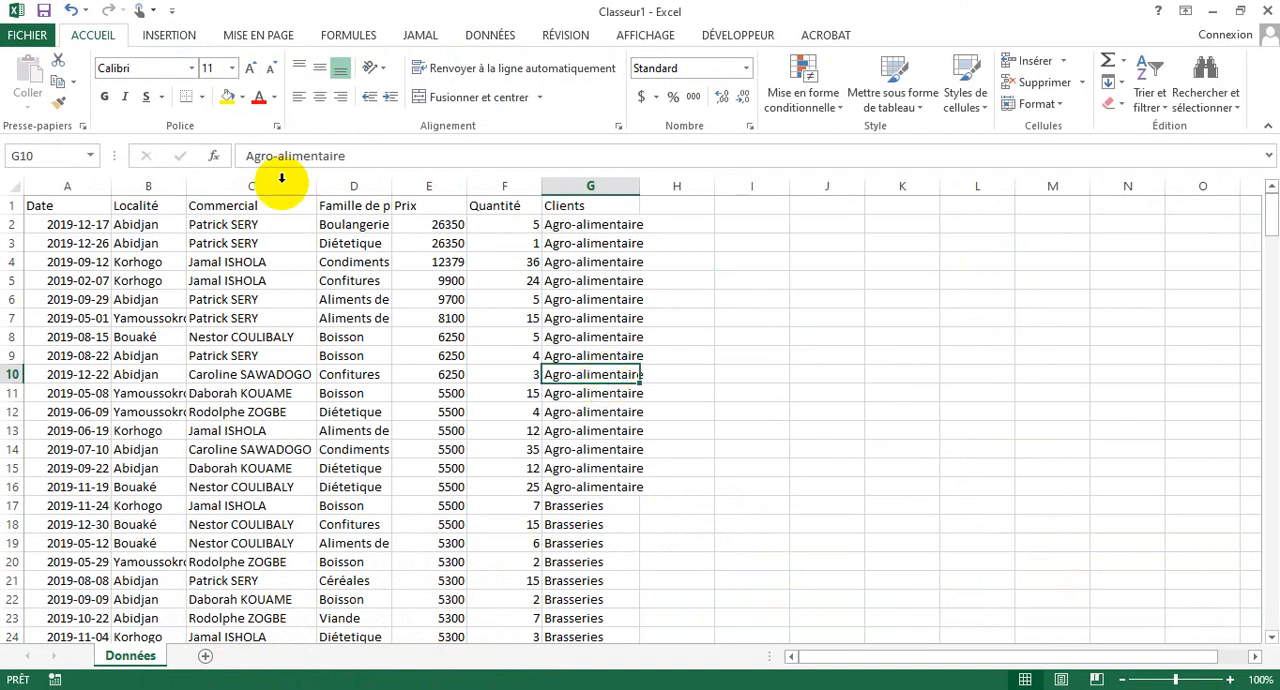
click(160, 260)
click(405, 262)
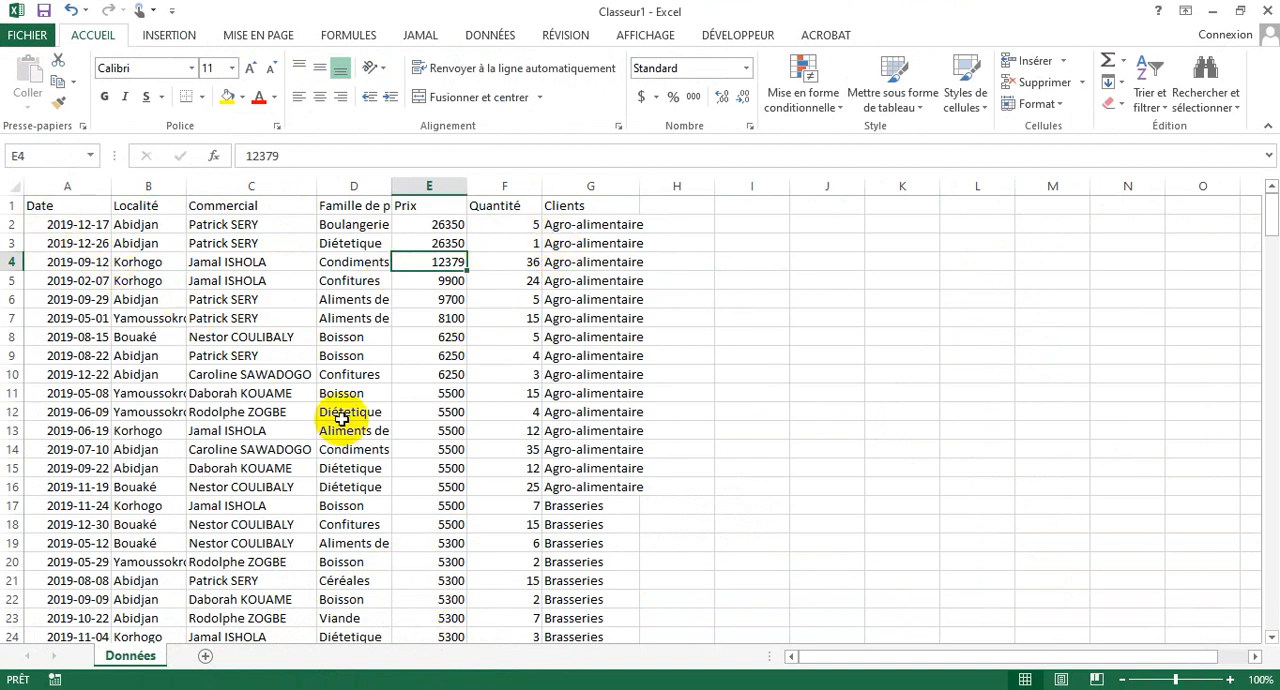
click(42, 205)
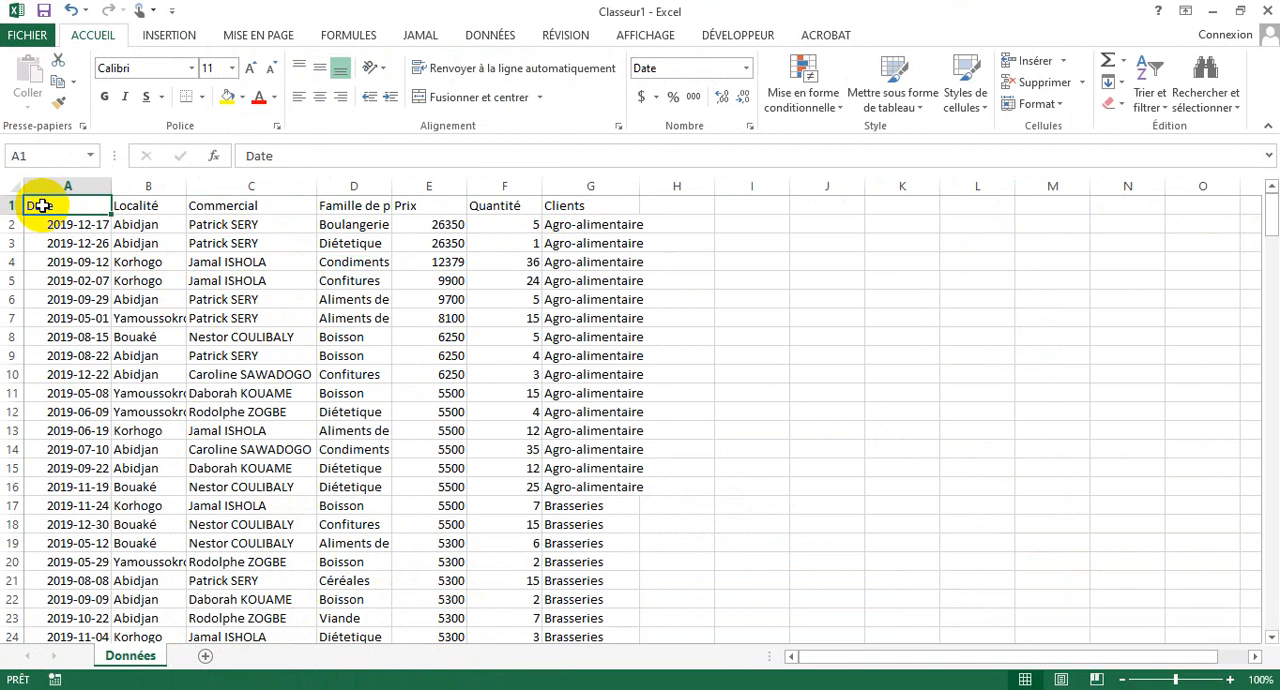
key(ctrl+shift+End)
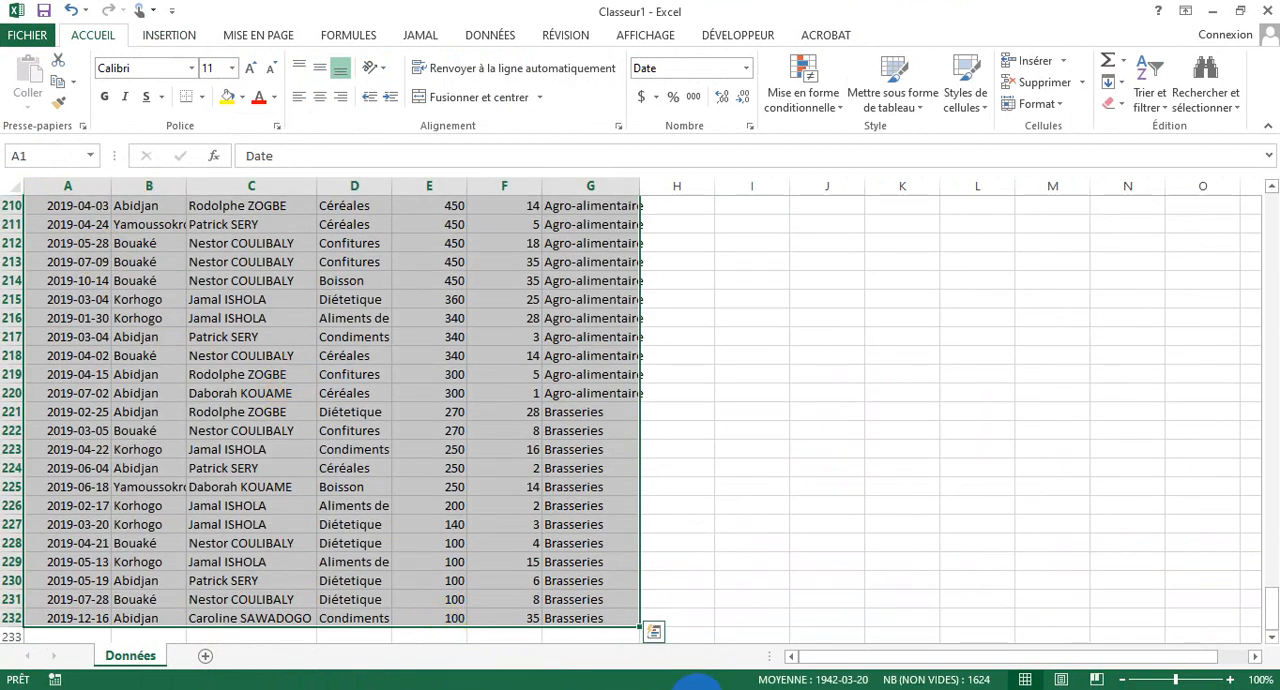
- Switch to Notepad and change the shortcut note to read Ctrl+A
key(alt+Tab)
key(Tab)
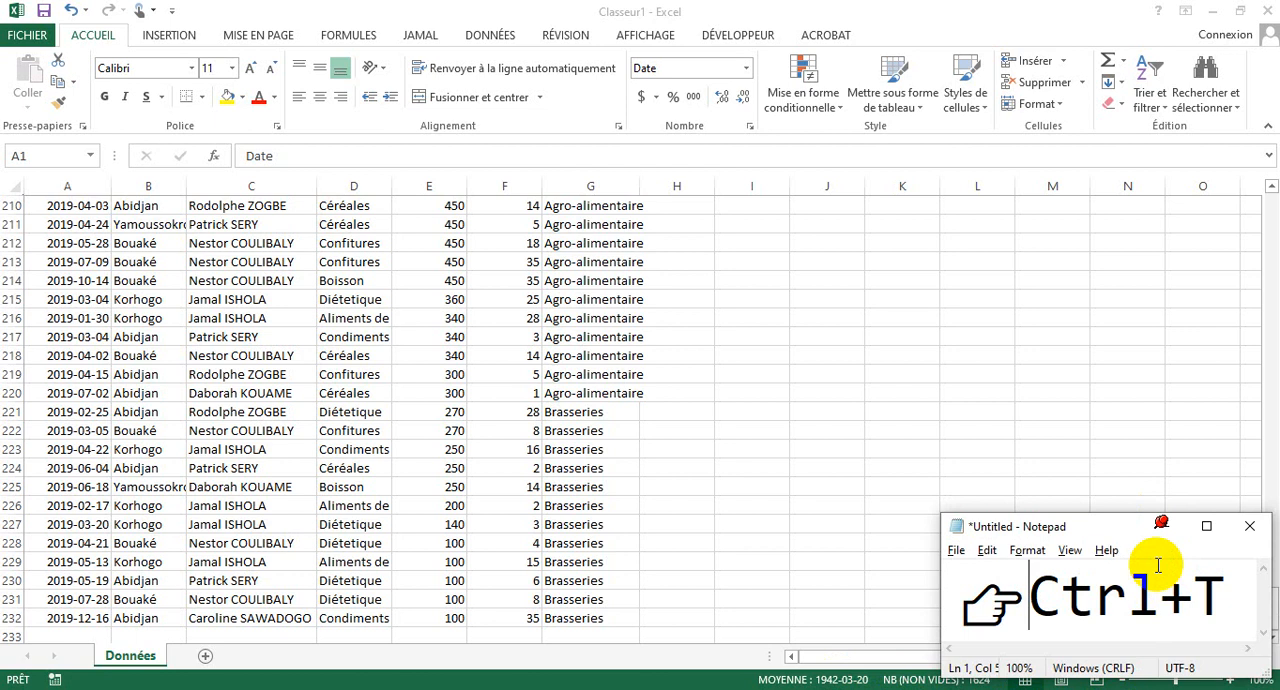
drag(1194, 597, 1220, 595)
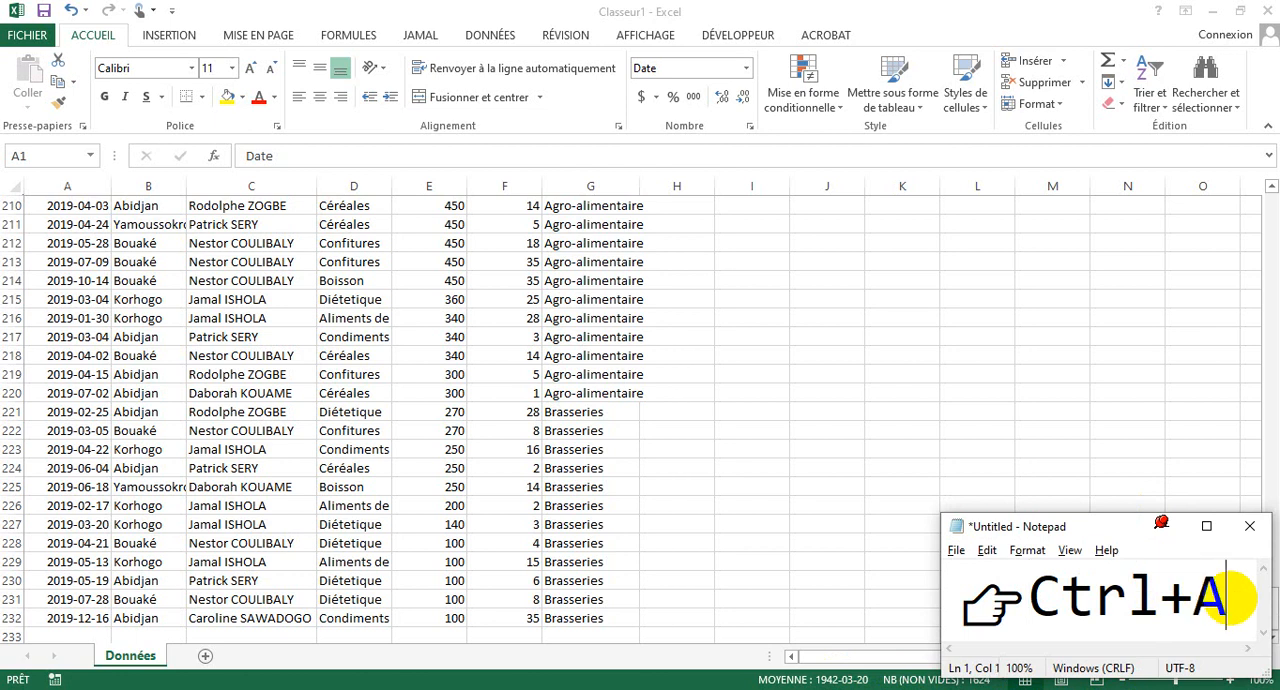
click(1228, 597)
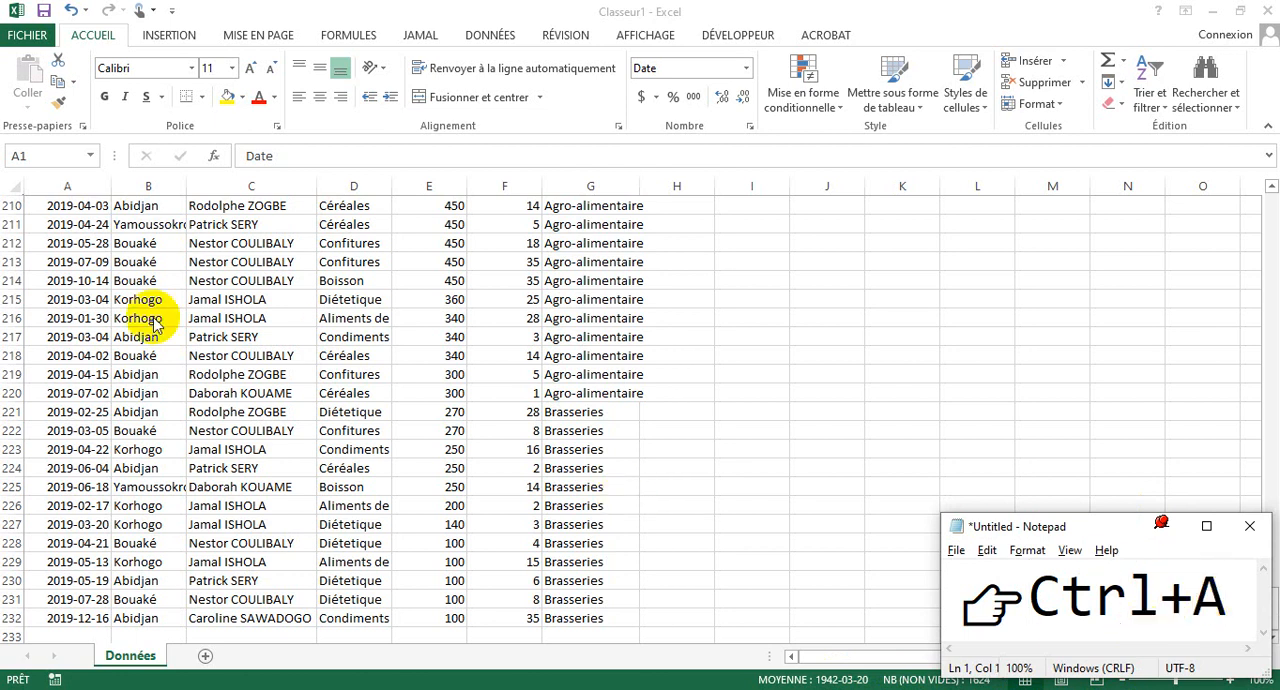
- Create a table with headers from A1:G232, and change the Notepad shortcut note to Ctrl+L
key(alt+Tab)
key(ctrl+a)
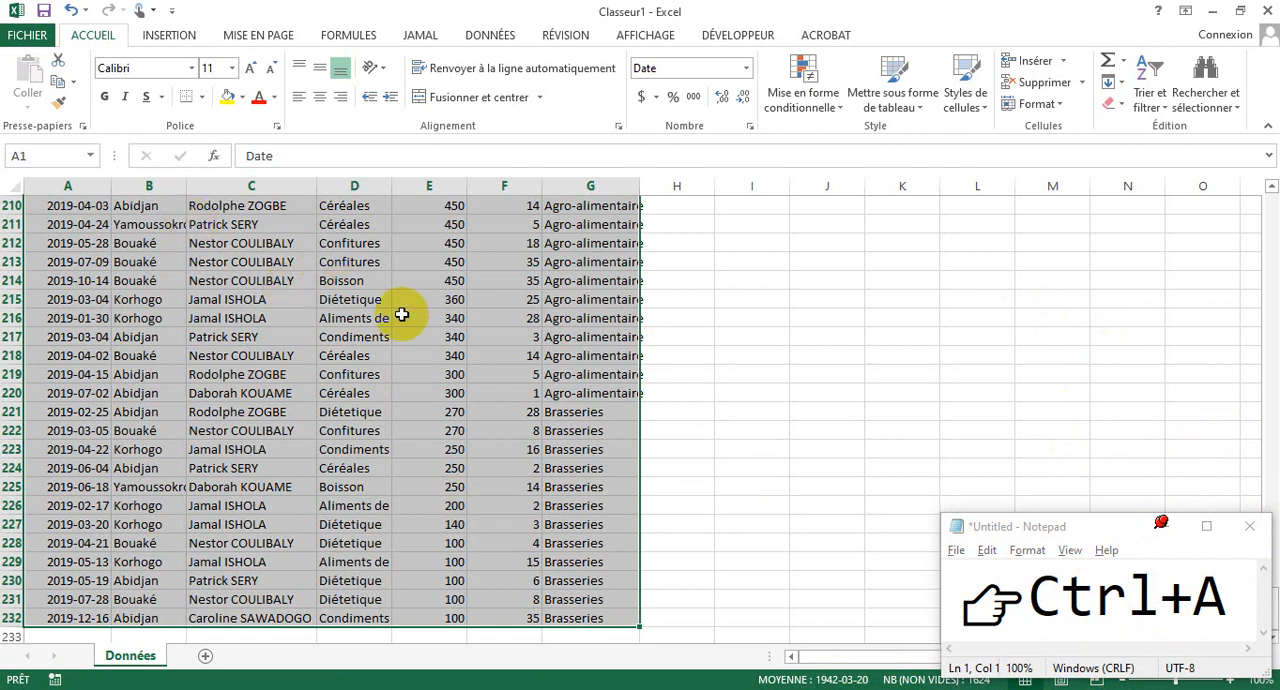
key(ctrl+l)
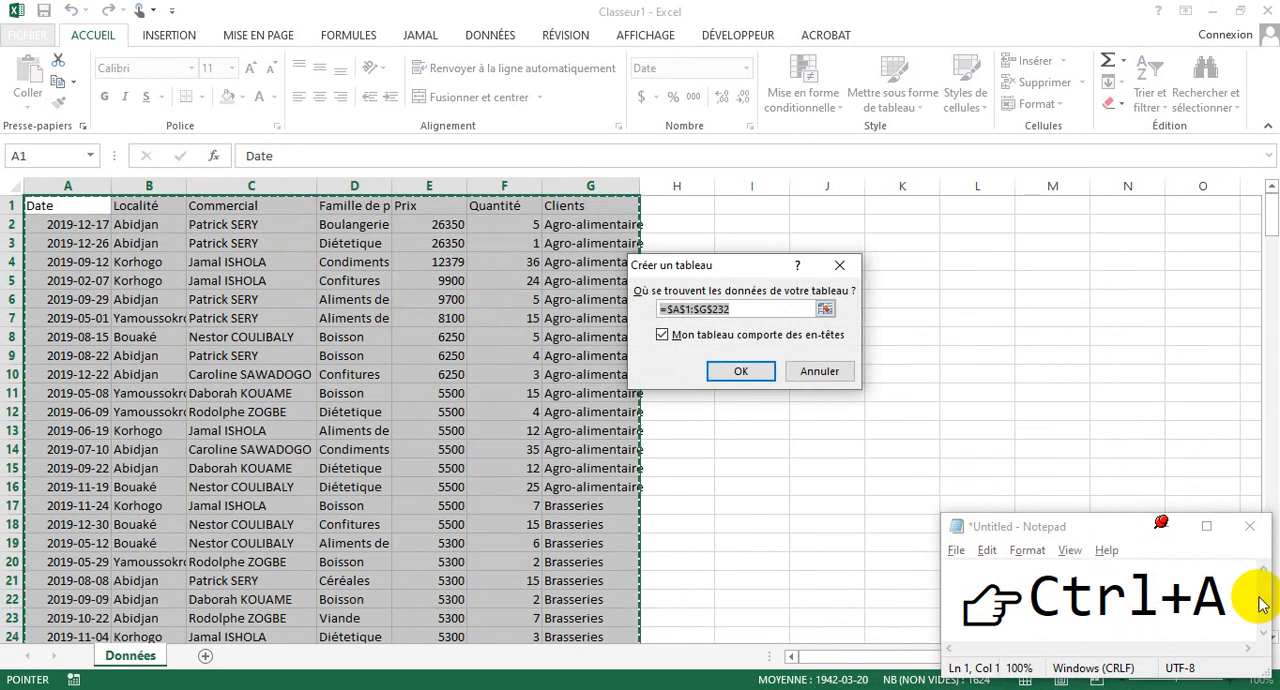
double_click(1231, 589)
click(1231, 589)
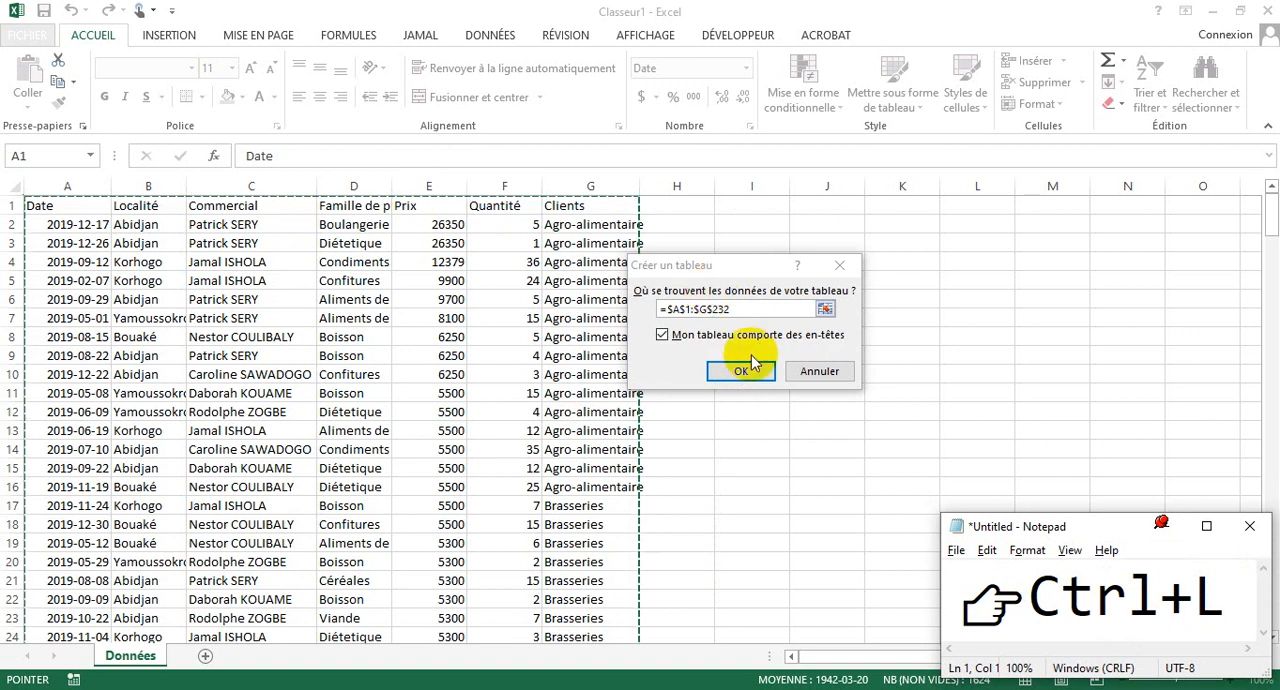
click(740, 372)
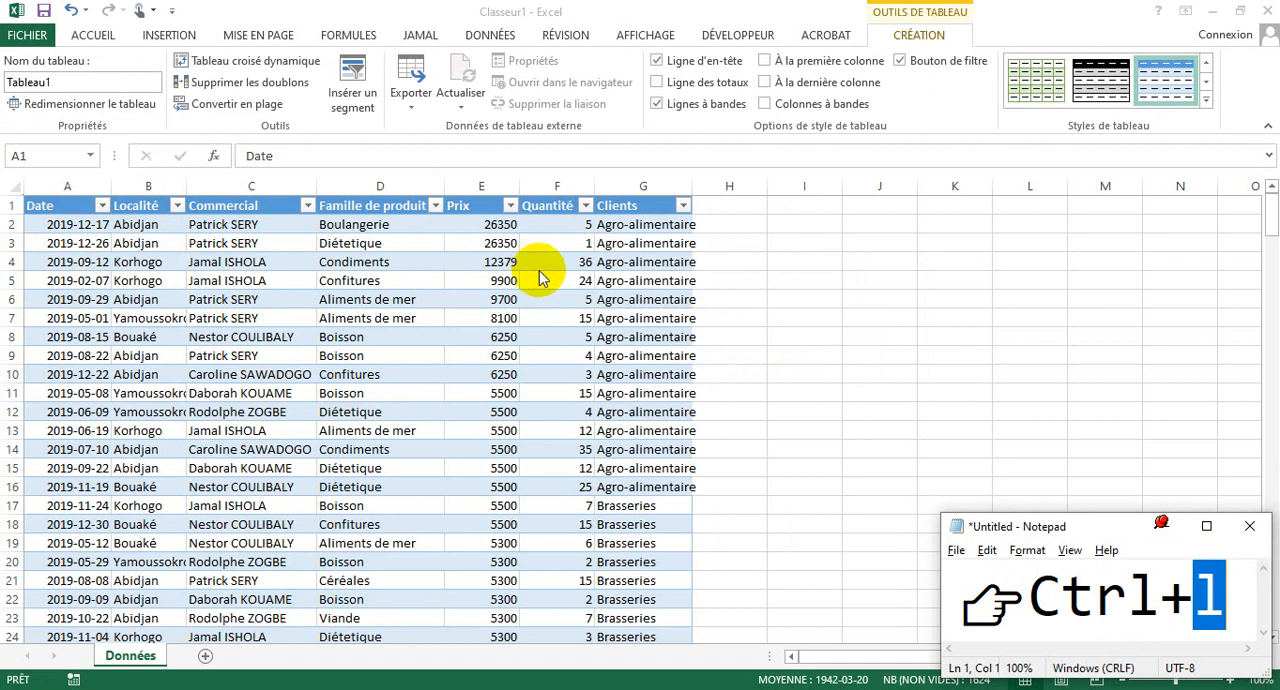
- Undo the table creation, and repeat creating the table with headers from A1:G232 and undoing it
key(ctrl+a)
key(ctrl+z)
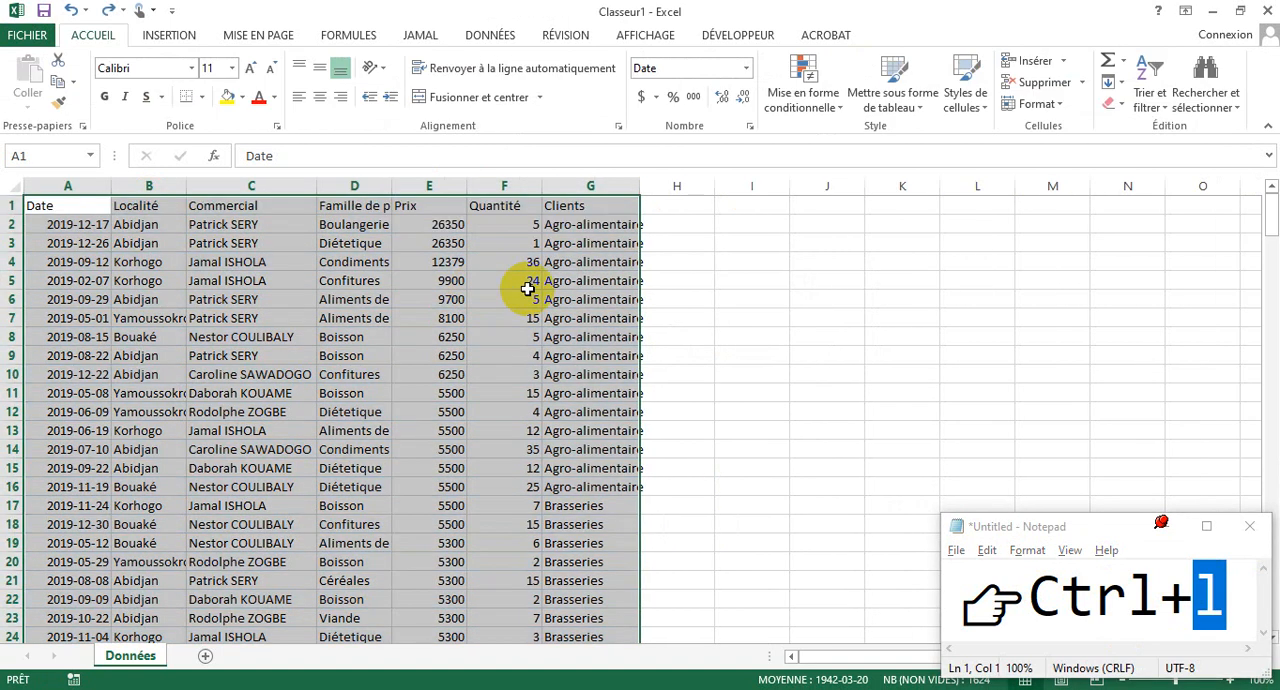
key(ctrl+l)
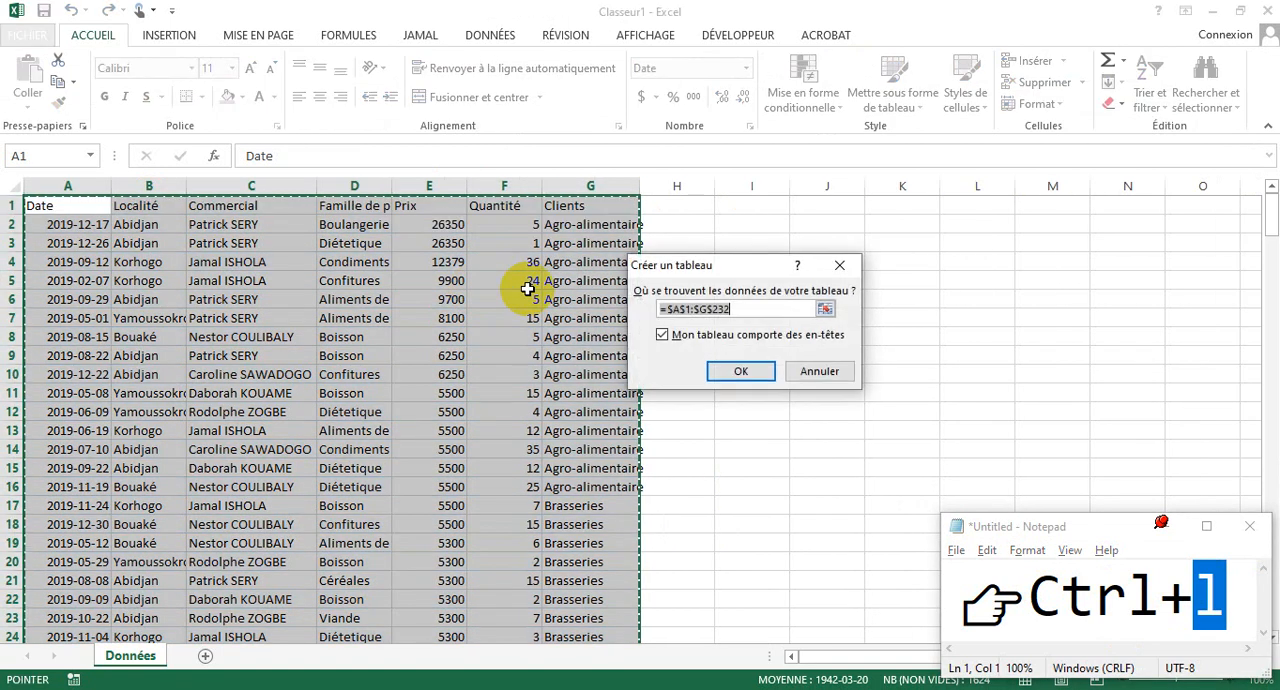
click(740, 376)
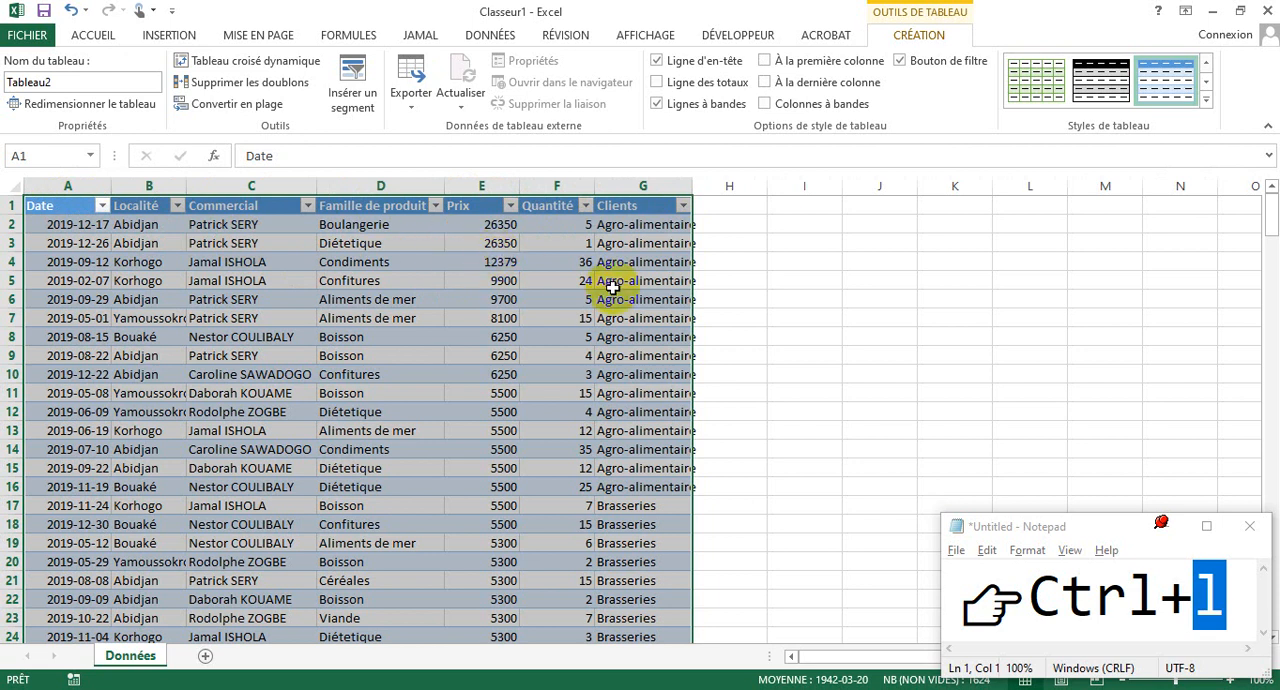
key(ctrl+z)
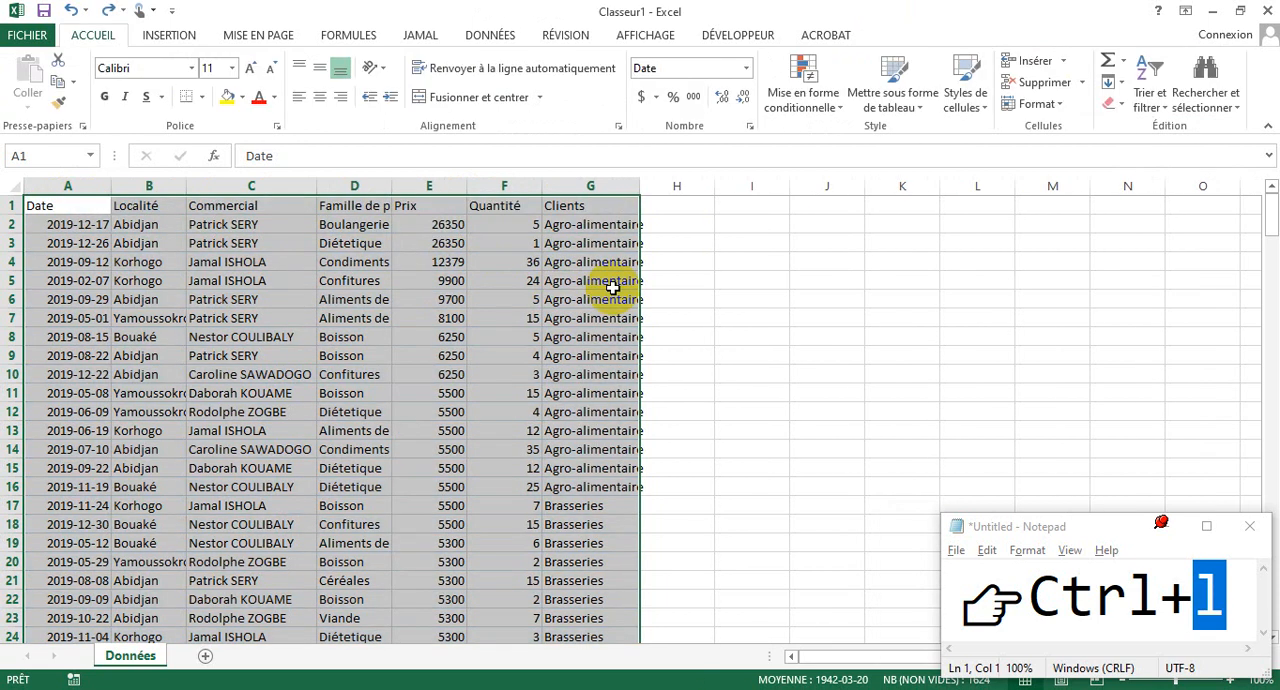
- Create a table from A1:G232 with the headers option turned off, and undo it
key(ctrl+l)
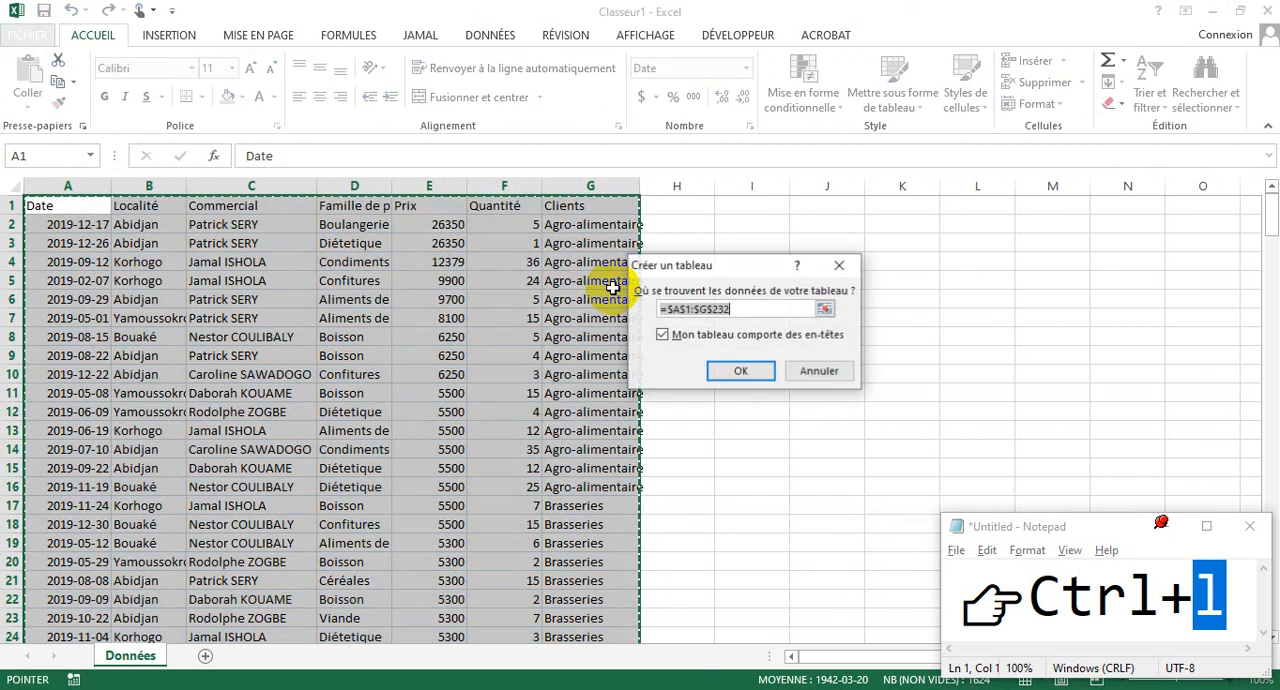
click(662, 335)
click(720, 371)
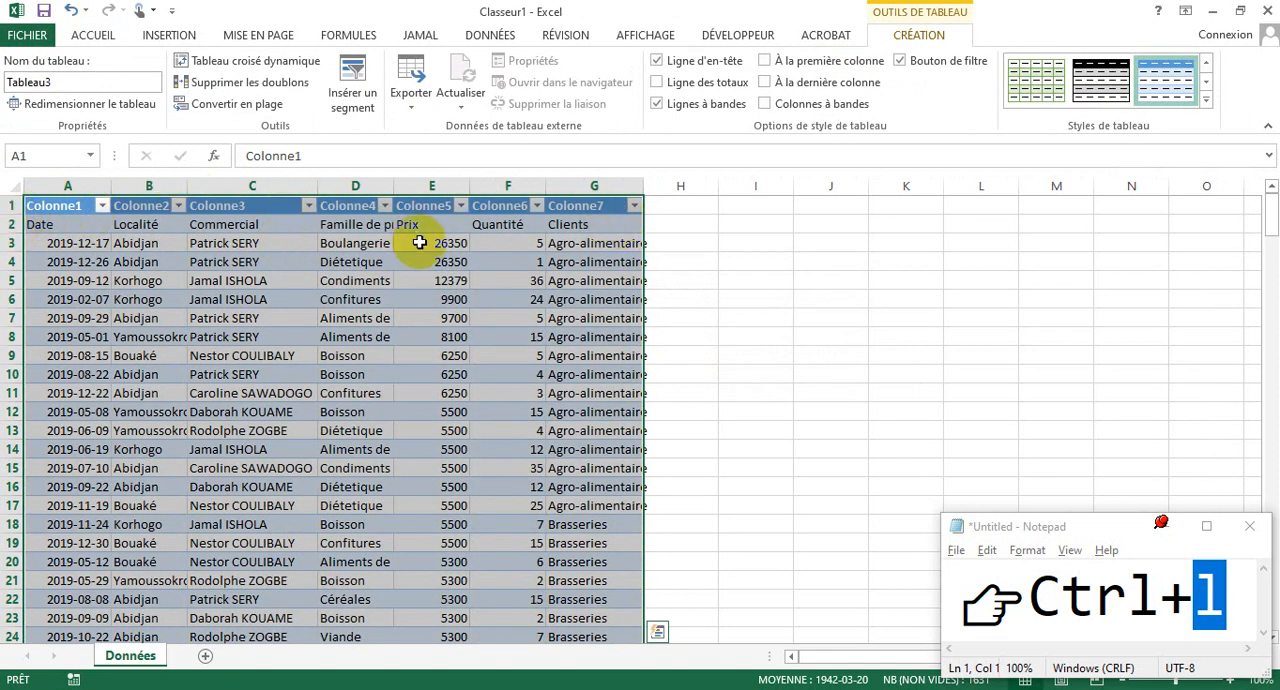
key(ctrl+z)
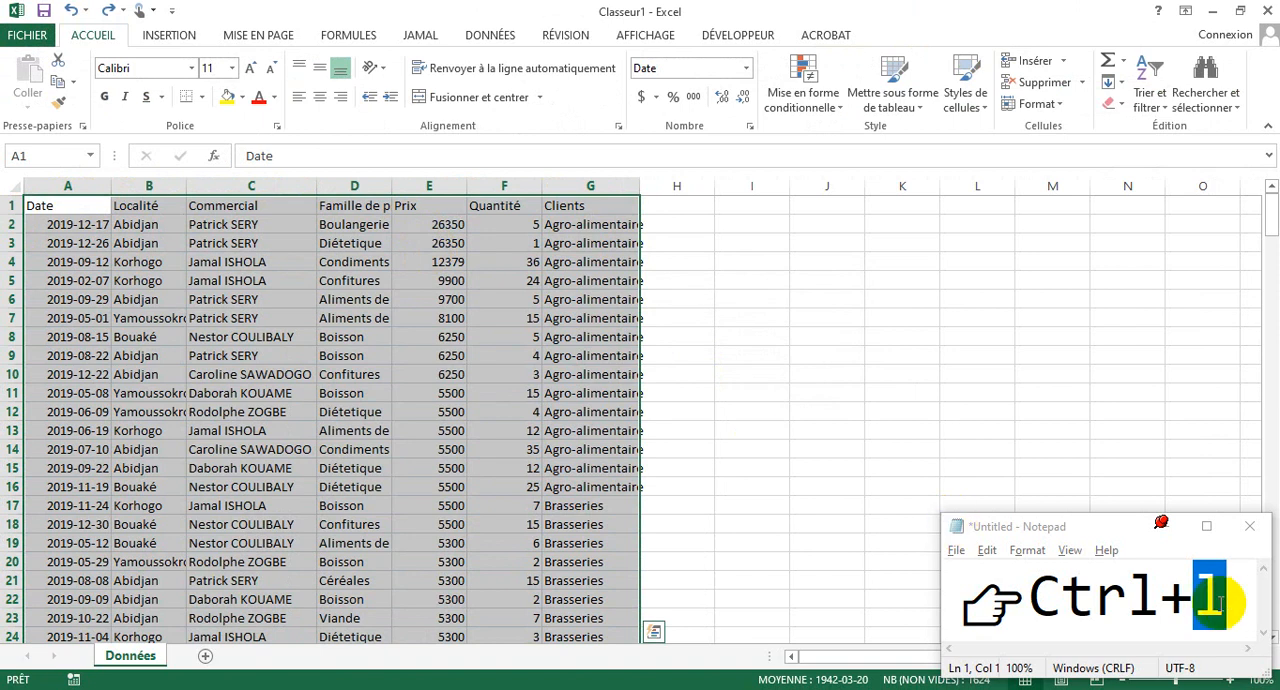
- Change the Notepad note to Ctrl+Z, and convert the data range A1:G232 into a table with headers
click(1220, 602)
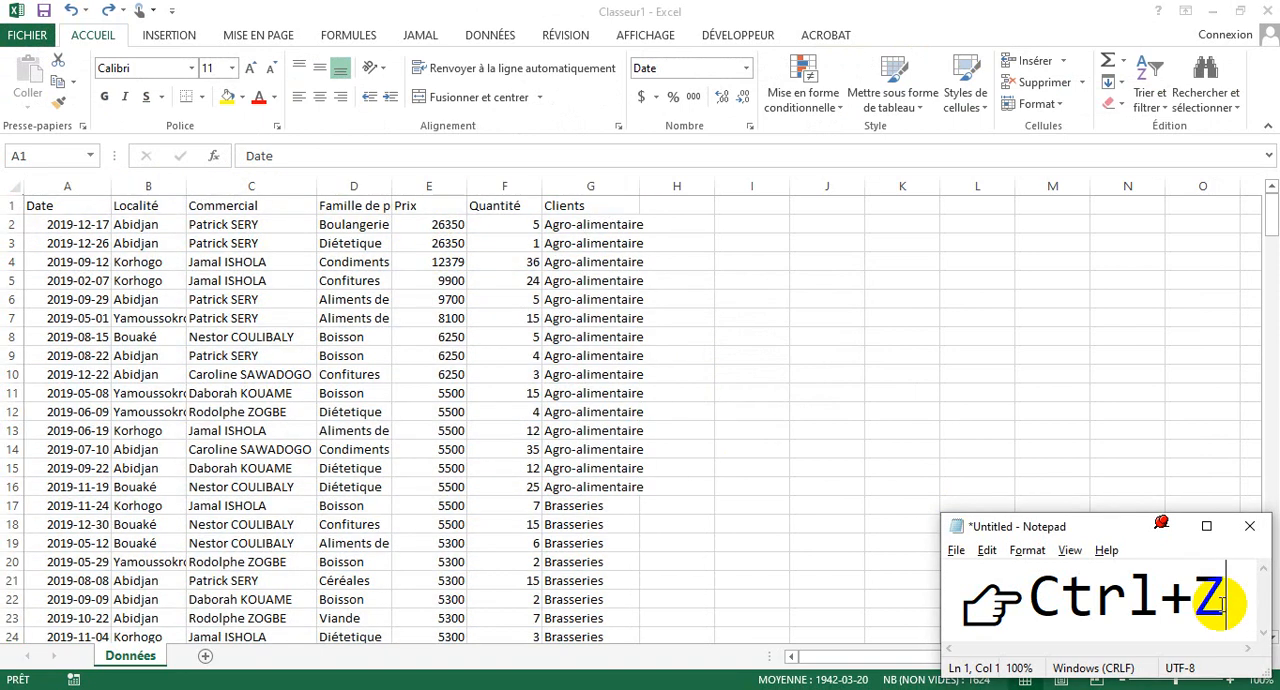
click(94, 217)
key(ctrl+a)
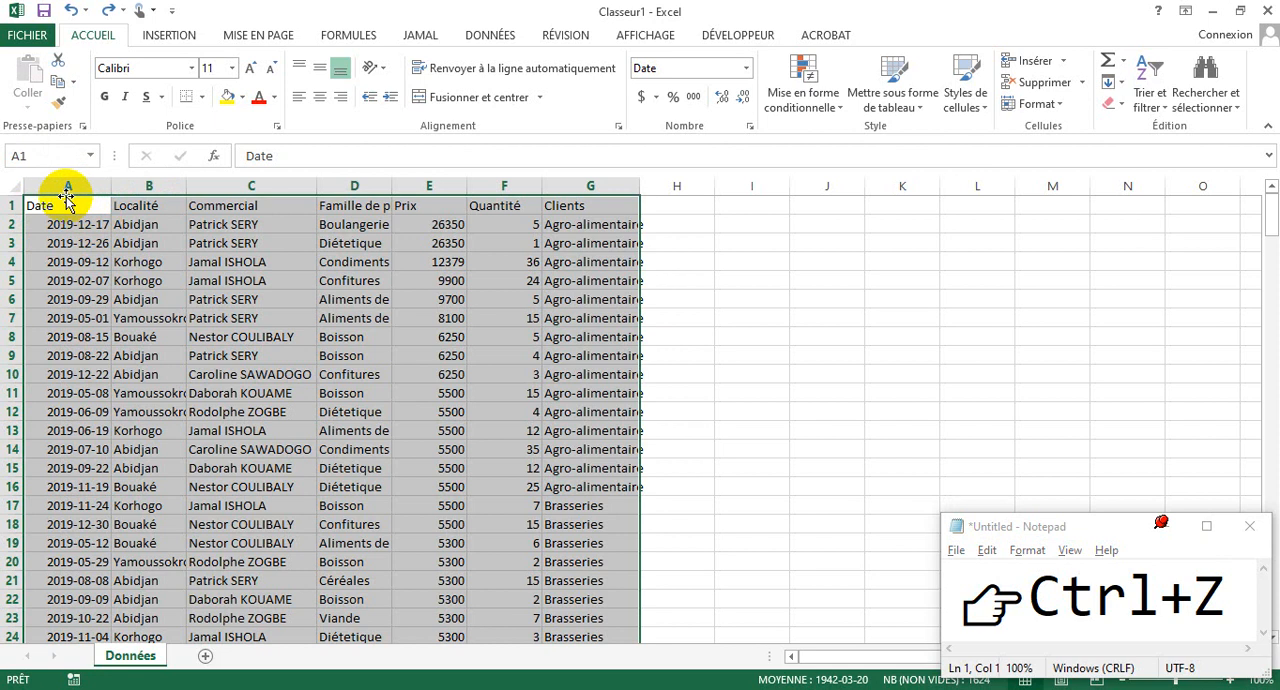
key(ctrl+a)
click(251, 243)
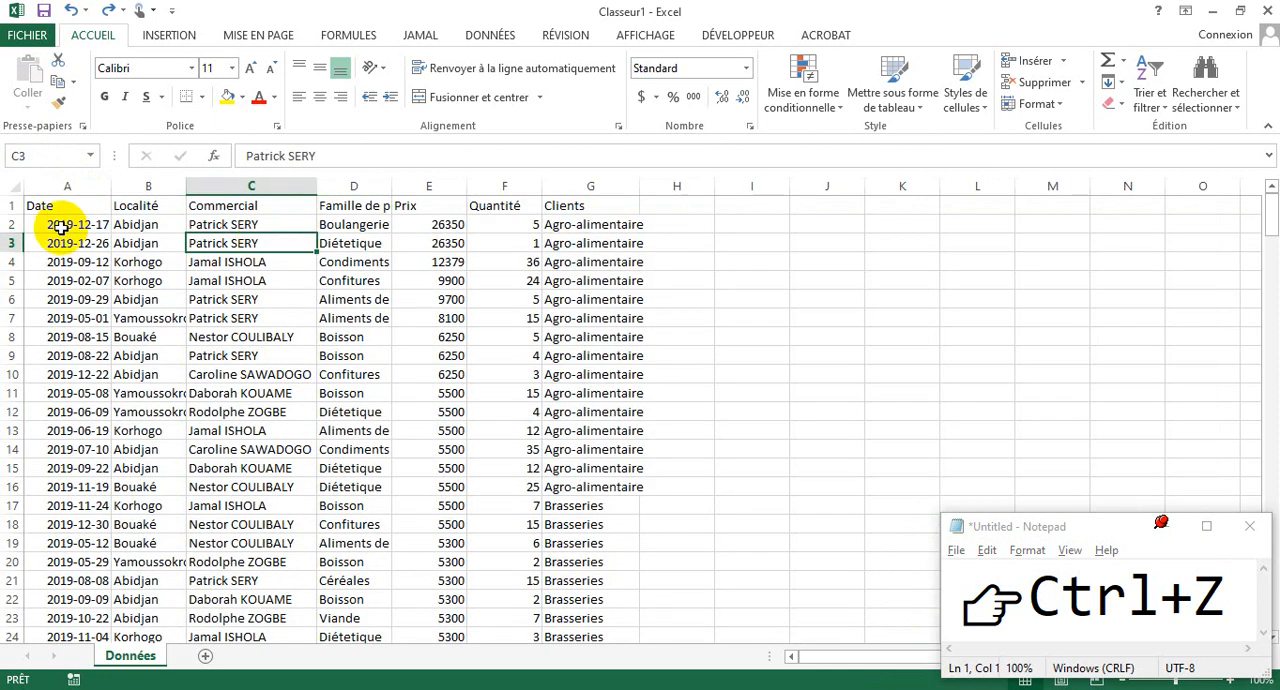
click(49, 219)
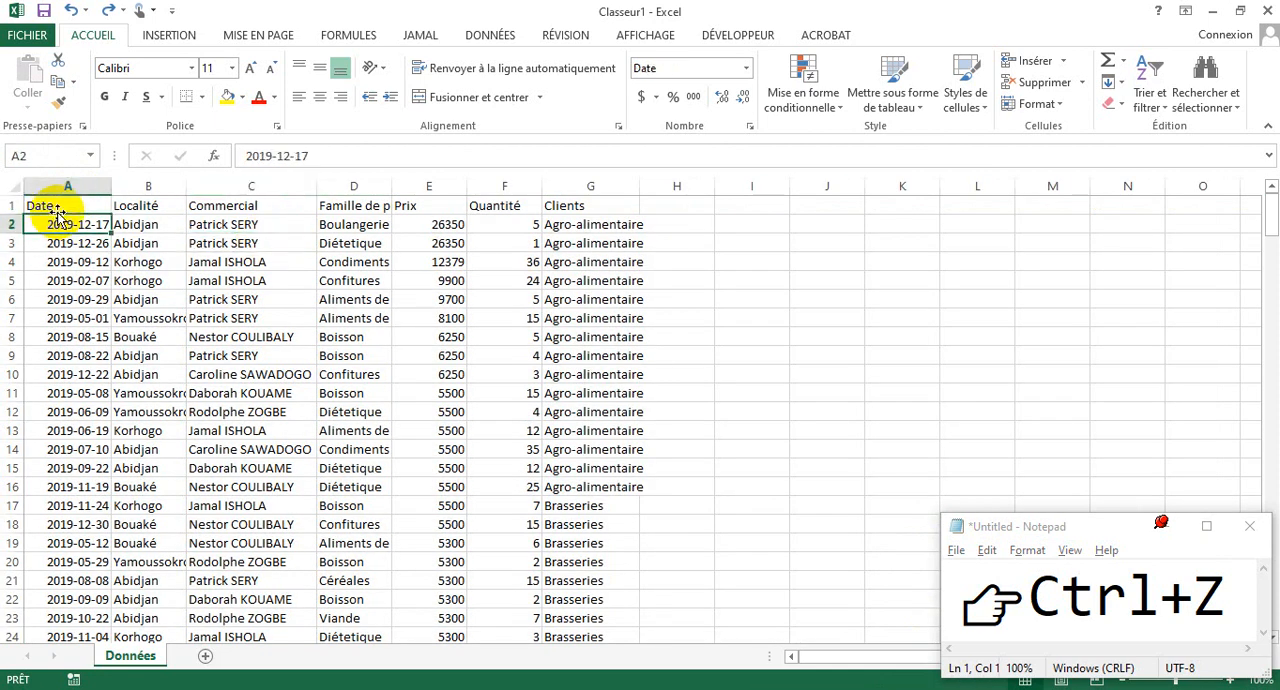
key(ctrl+shift+End)
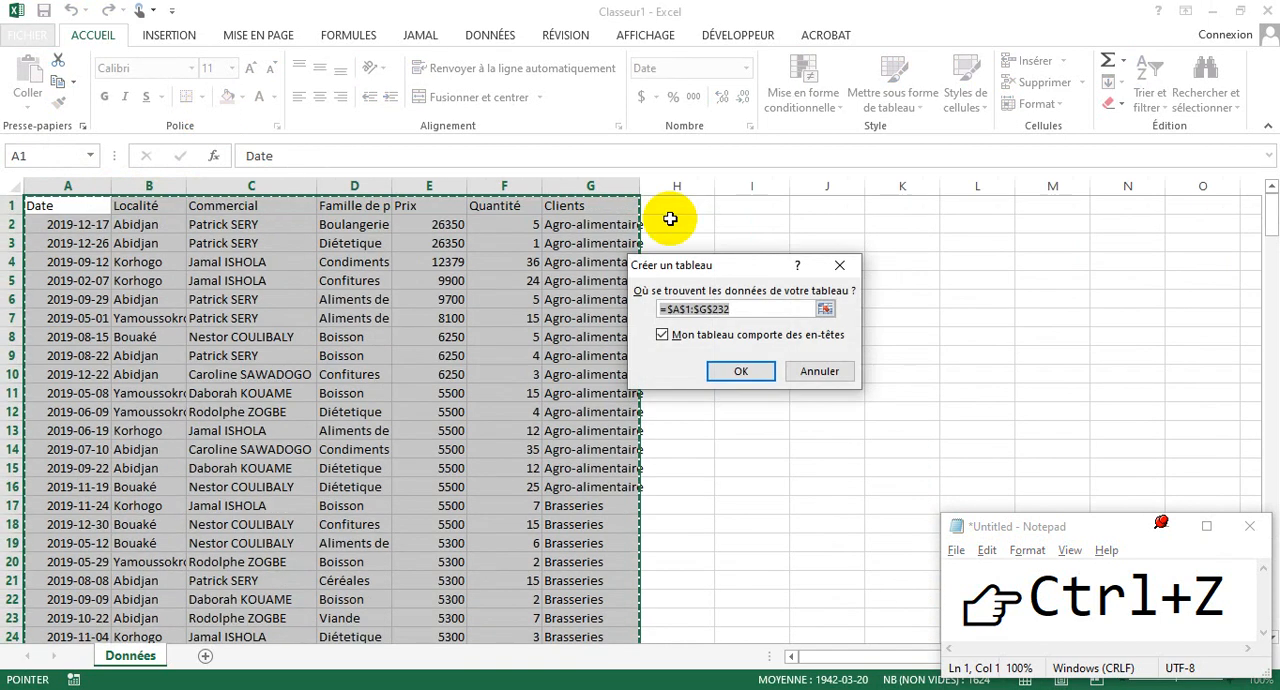
click(740, 369)
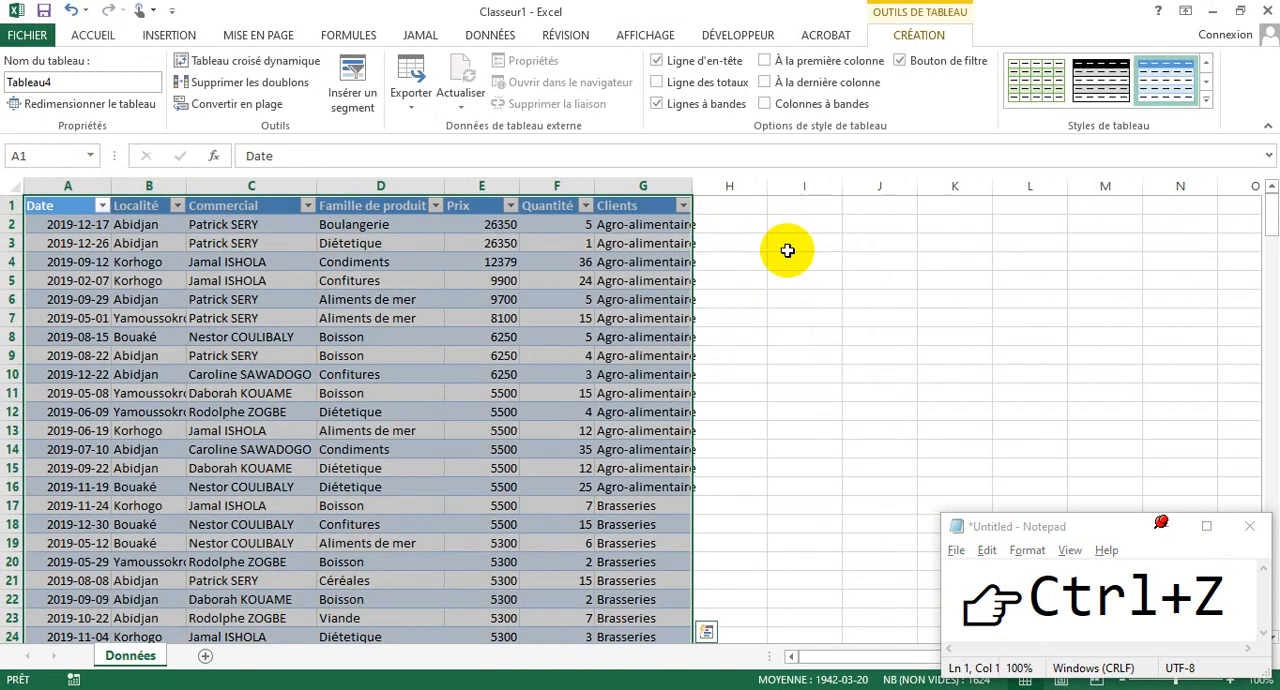
click(1205, 99)
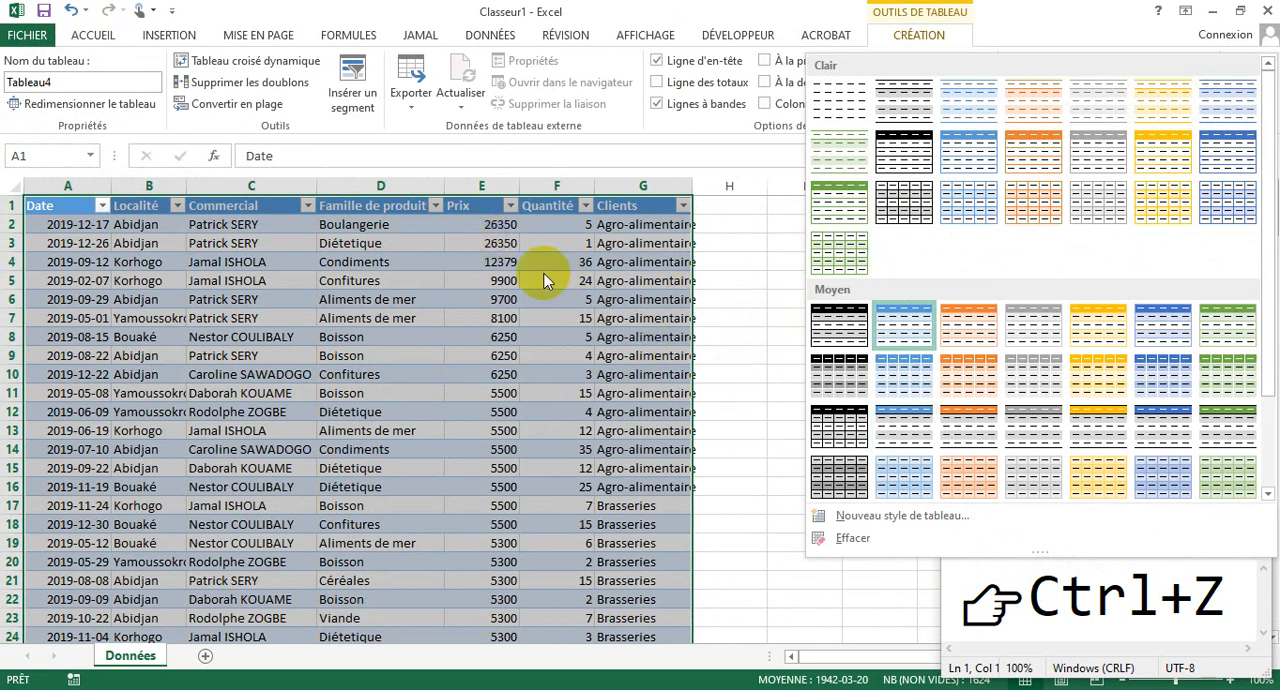
key(Escape)
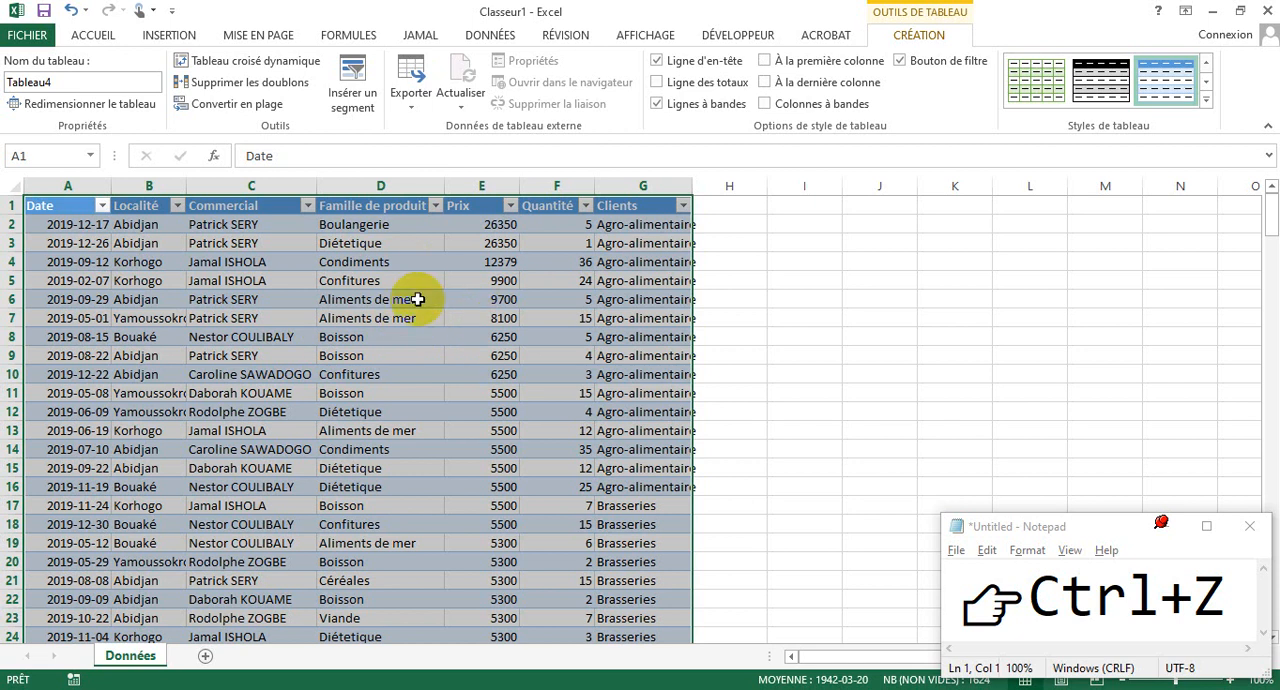
click(536, 301)
click(65, 198)
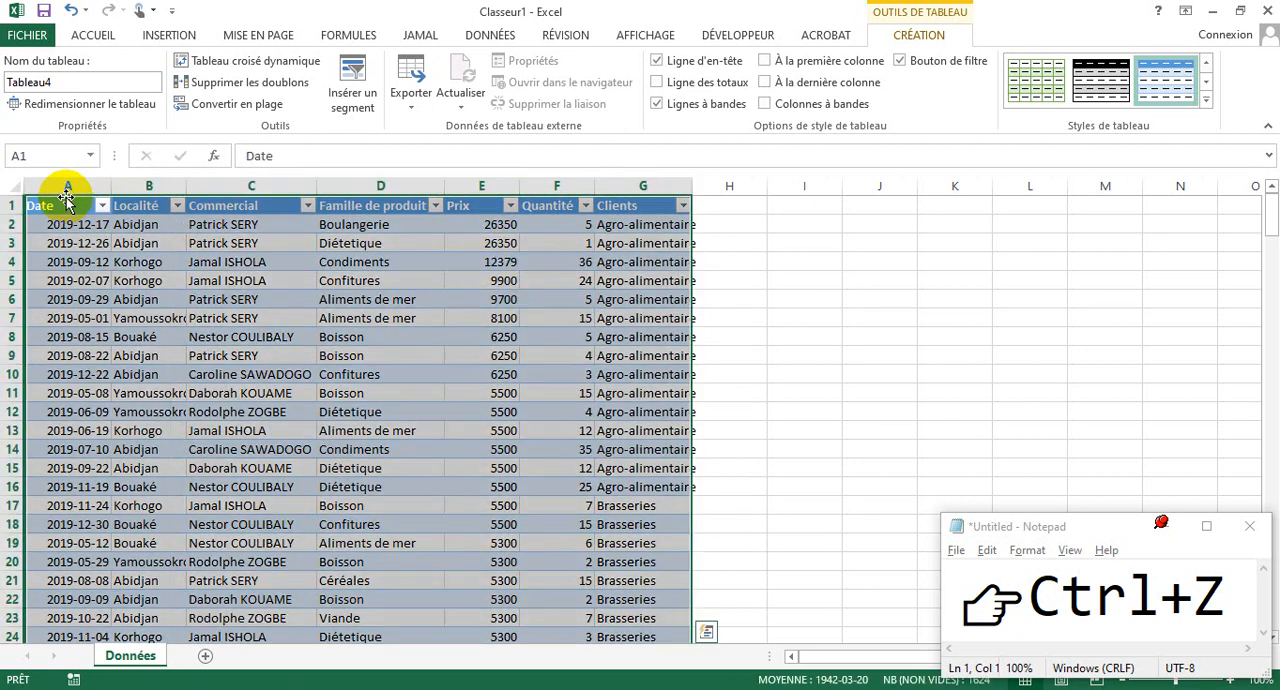
click(60, 199)
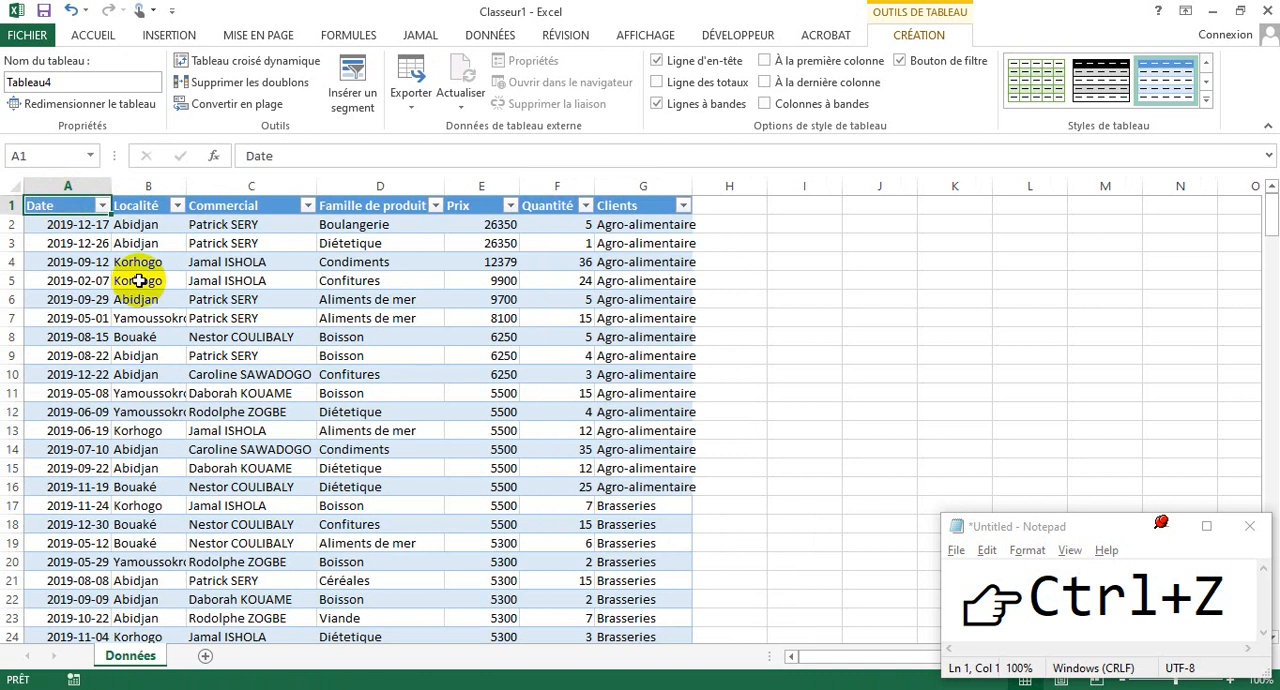
click(290, 299)
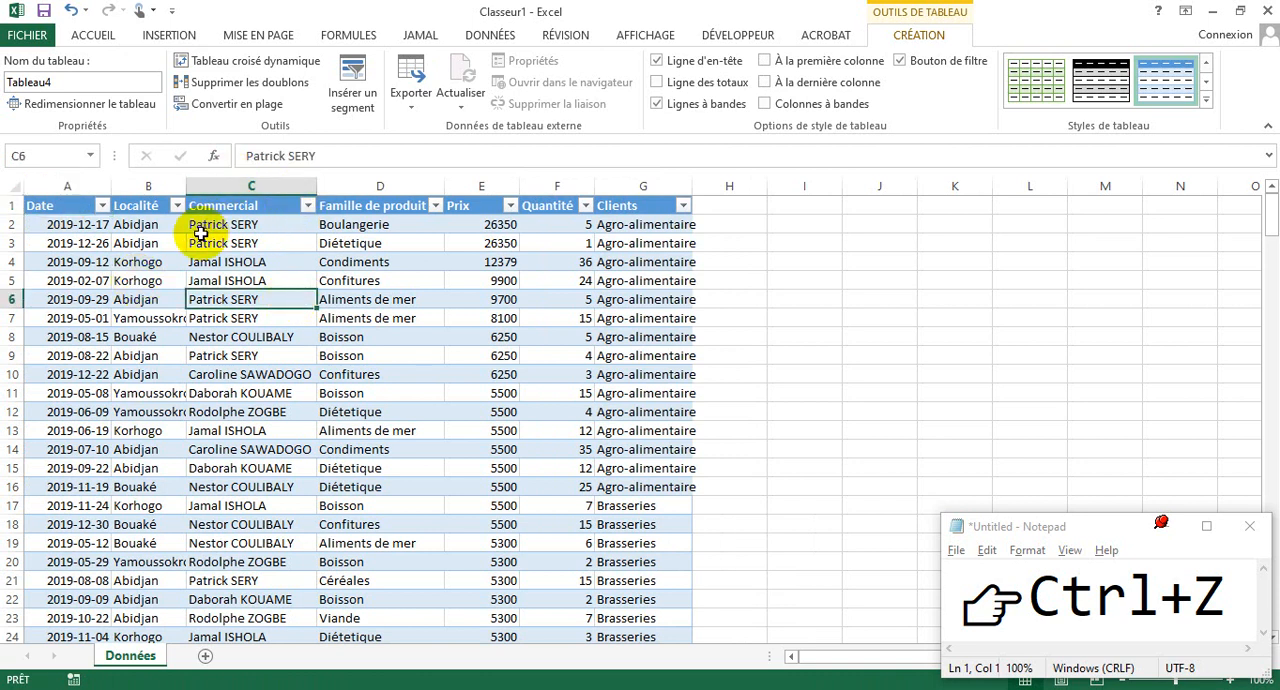
click(149, 187)
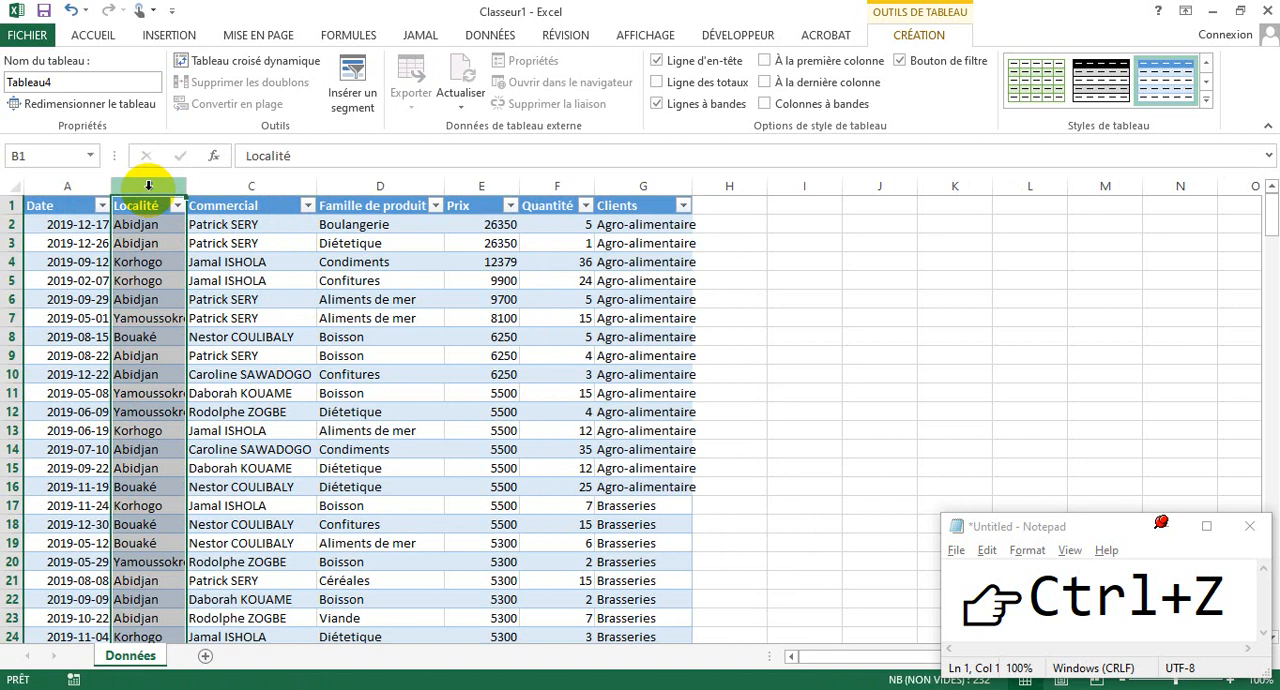
click(84, 224)
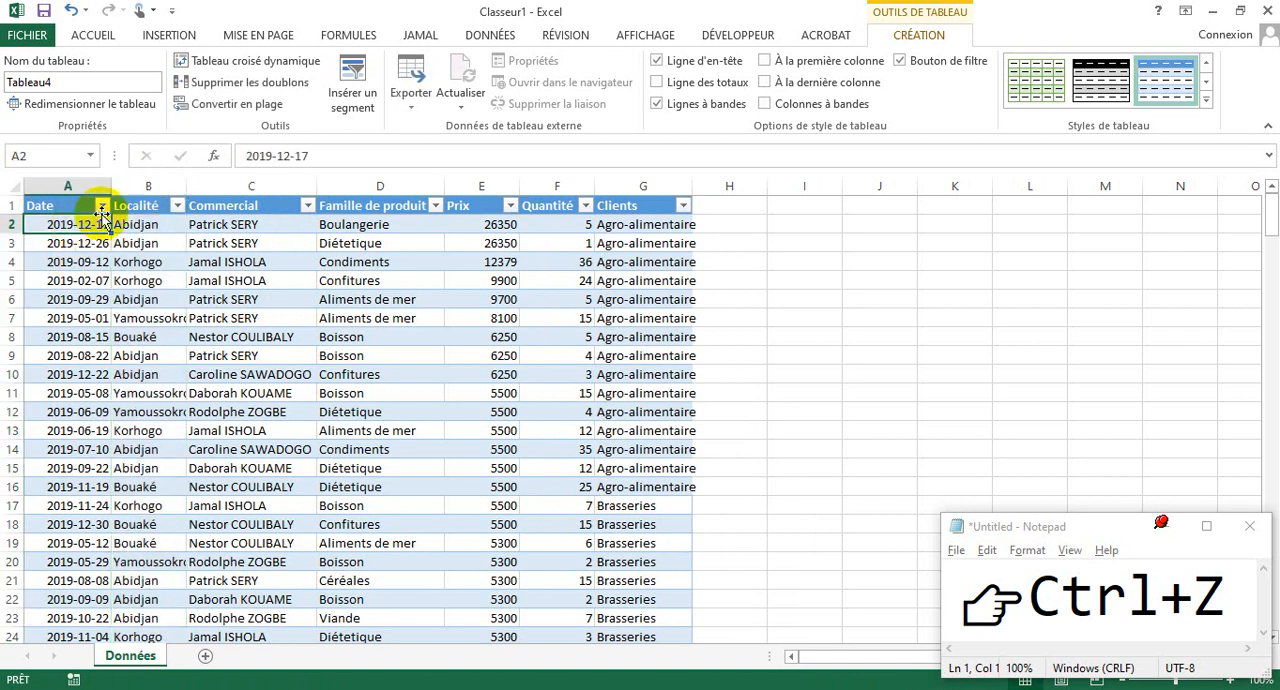
click(140, 223)
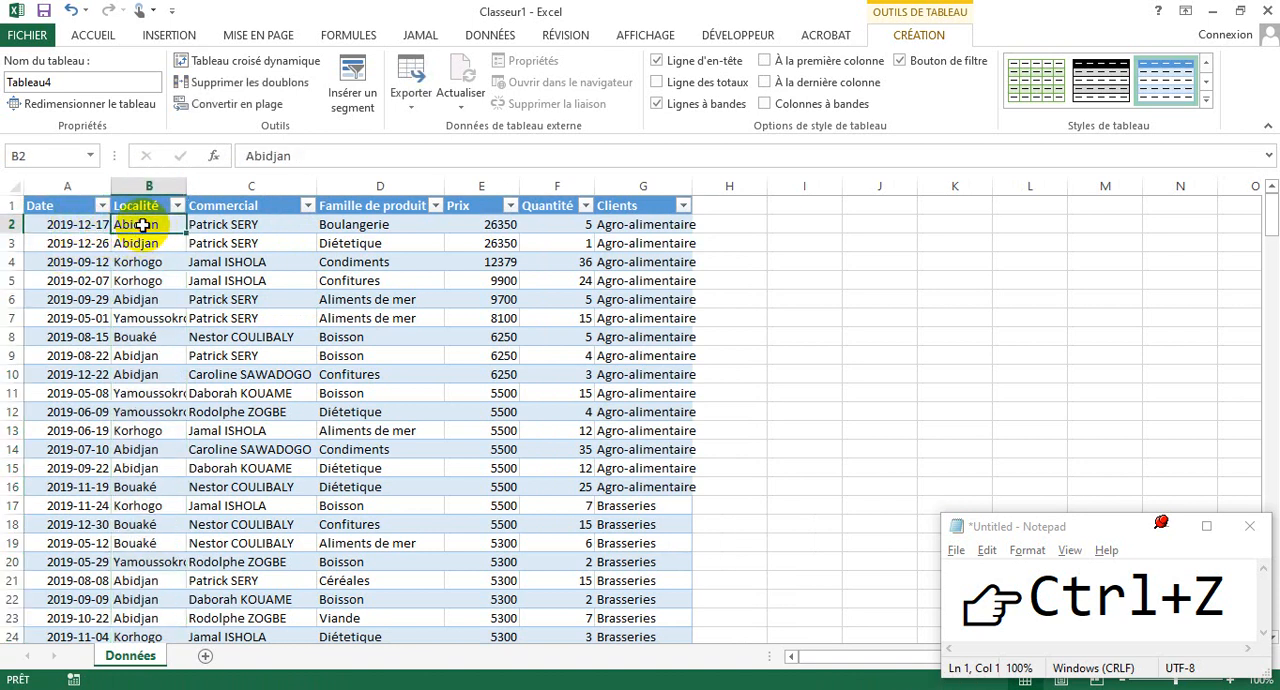
click(65, 224)
click(142, 224)
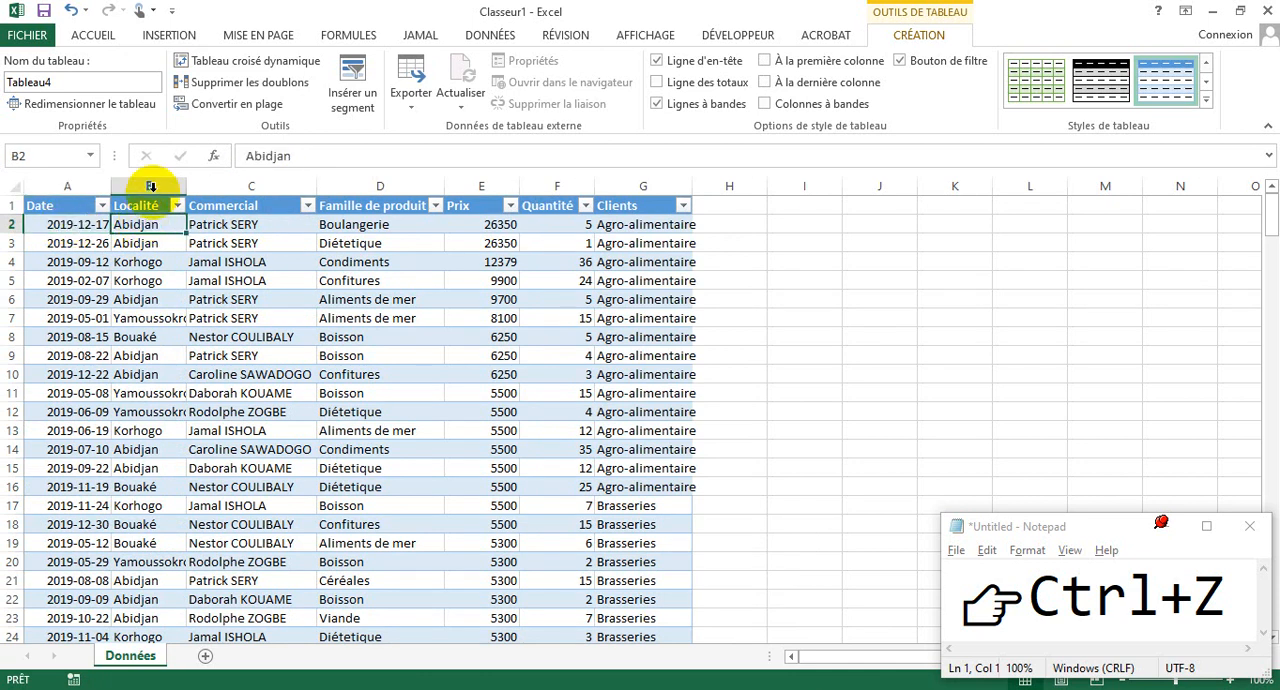
- Insert a new table column between Date and Localité, and name its header Mois
click(150, 186)
right_click(151, 186)
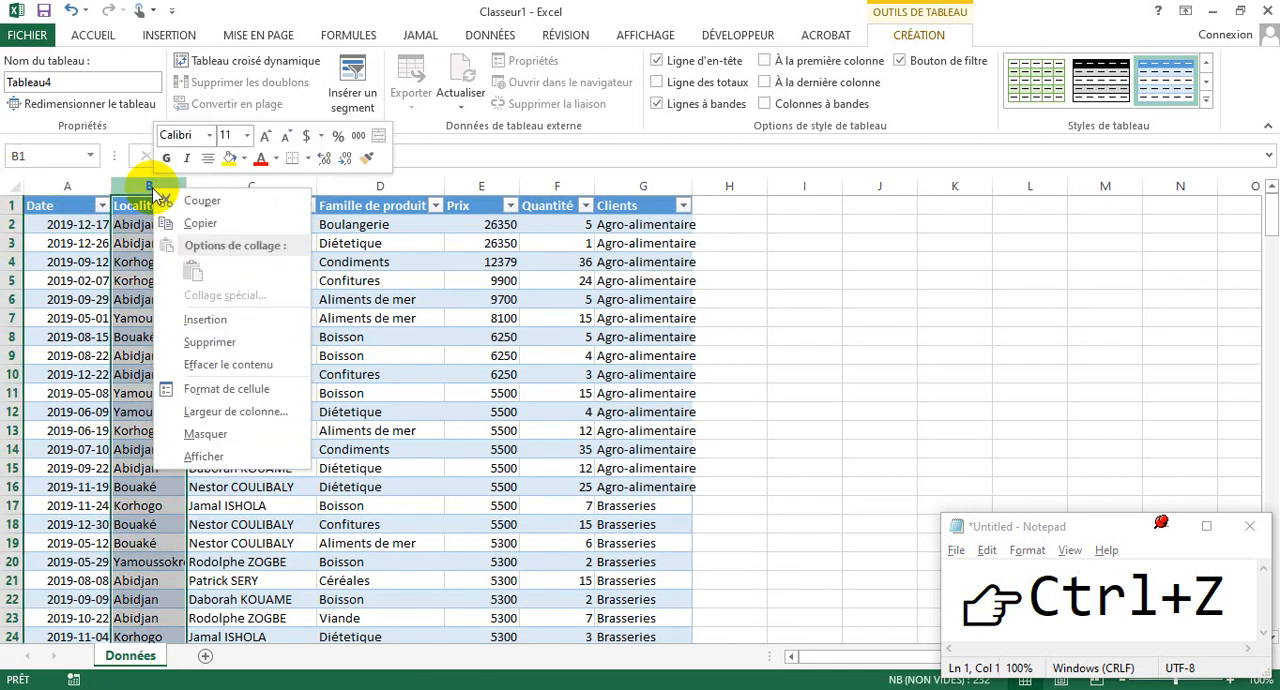
click(207, 320)
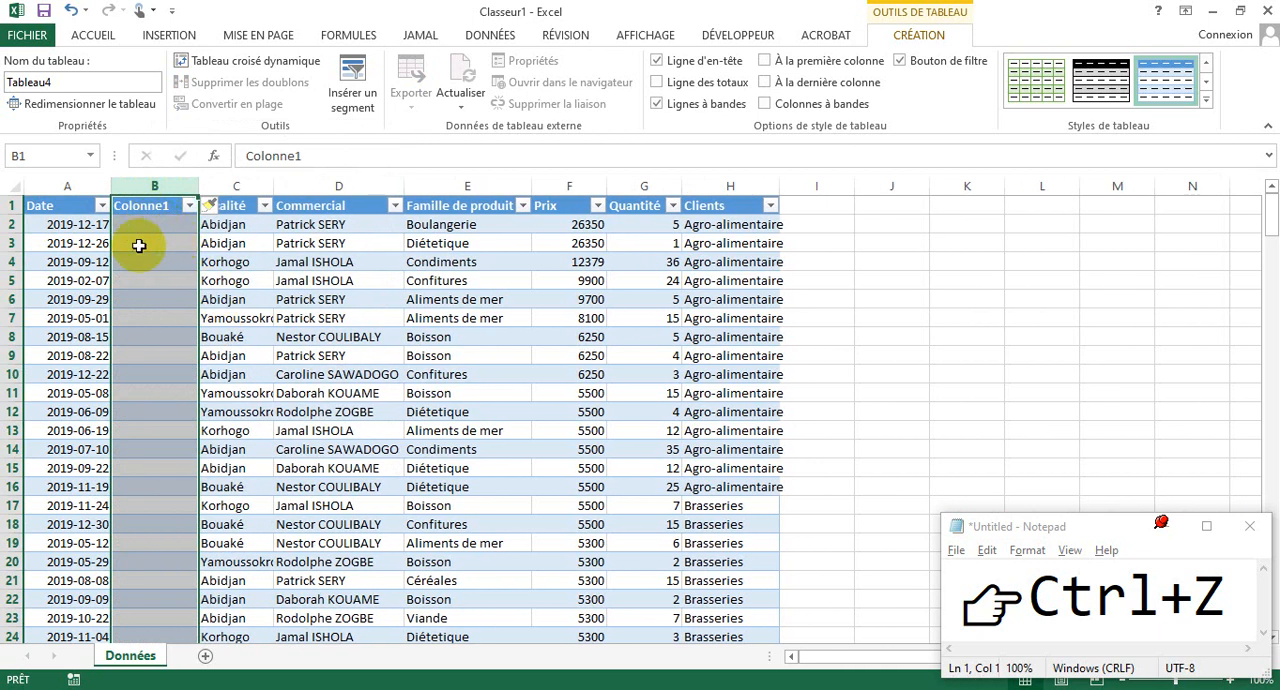
click(139, 226)
click(165, 208)
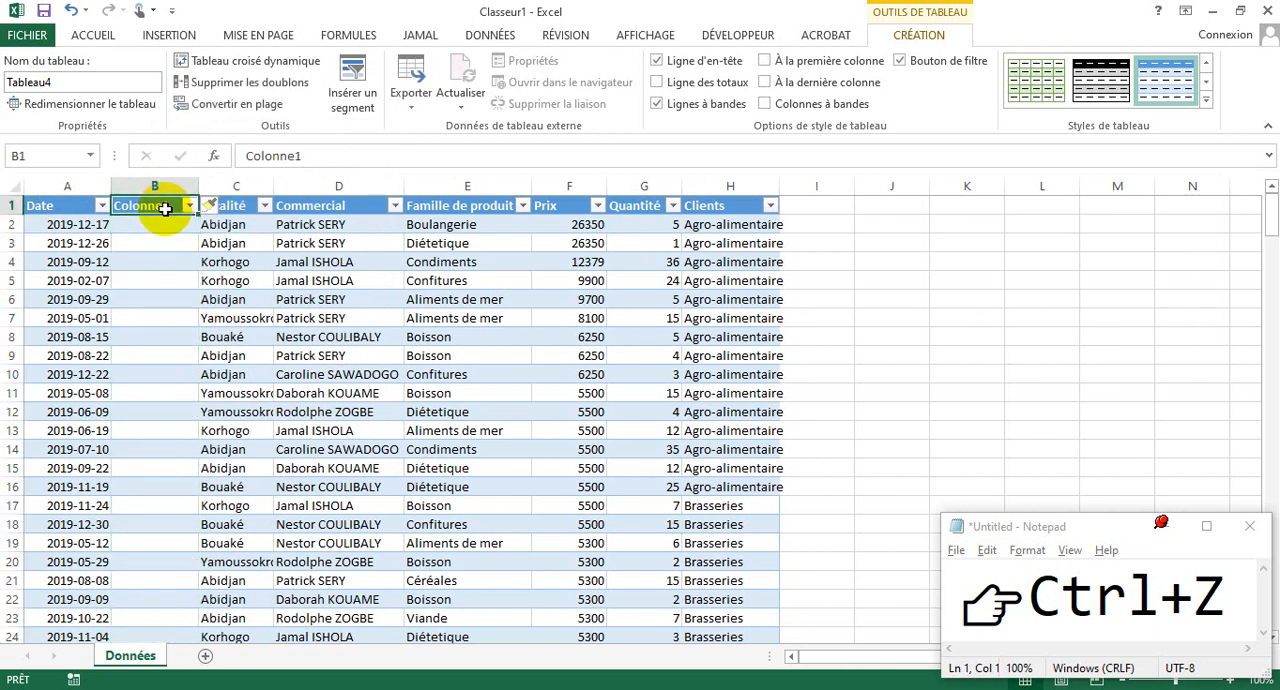
text(Mois)
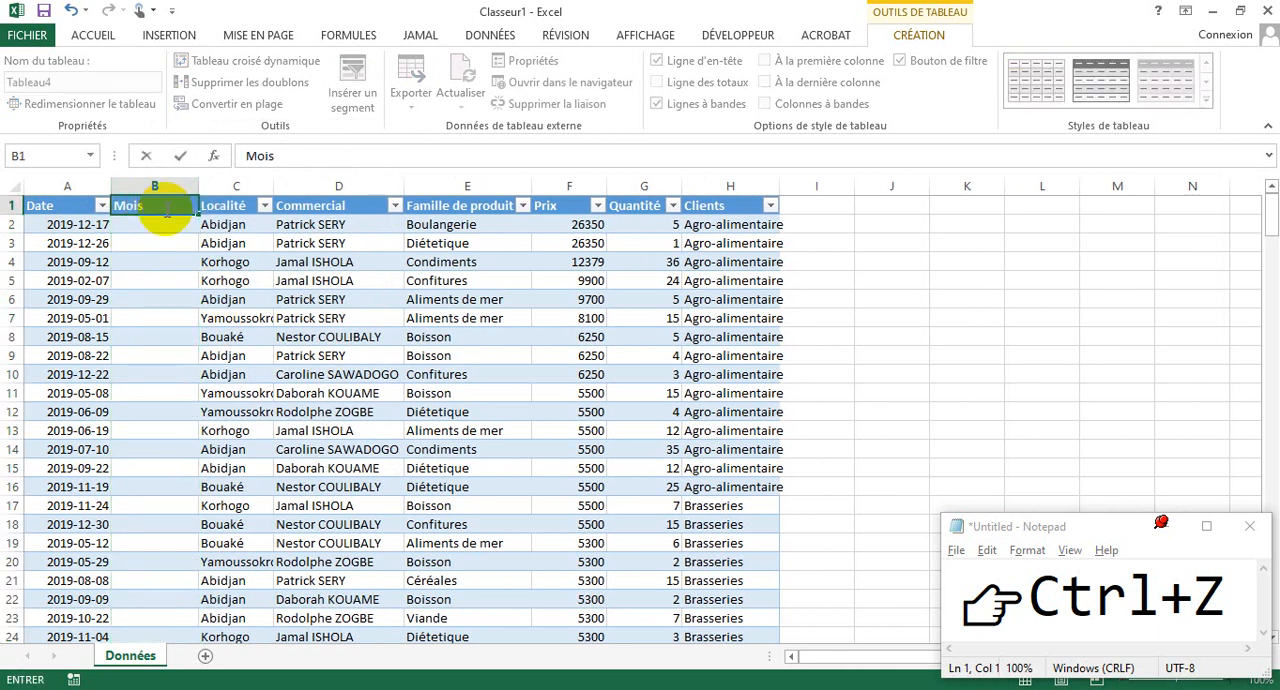
key(Return)
click(141, 296)
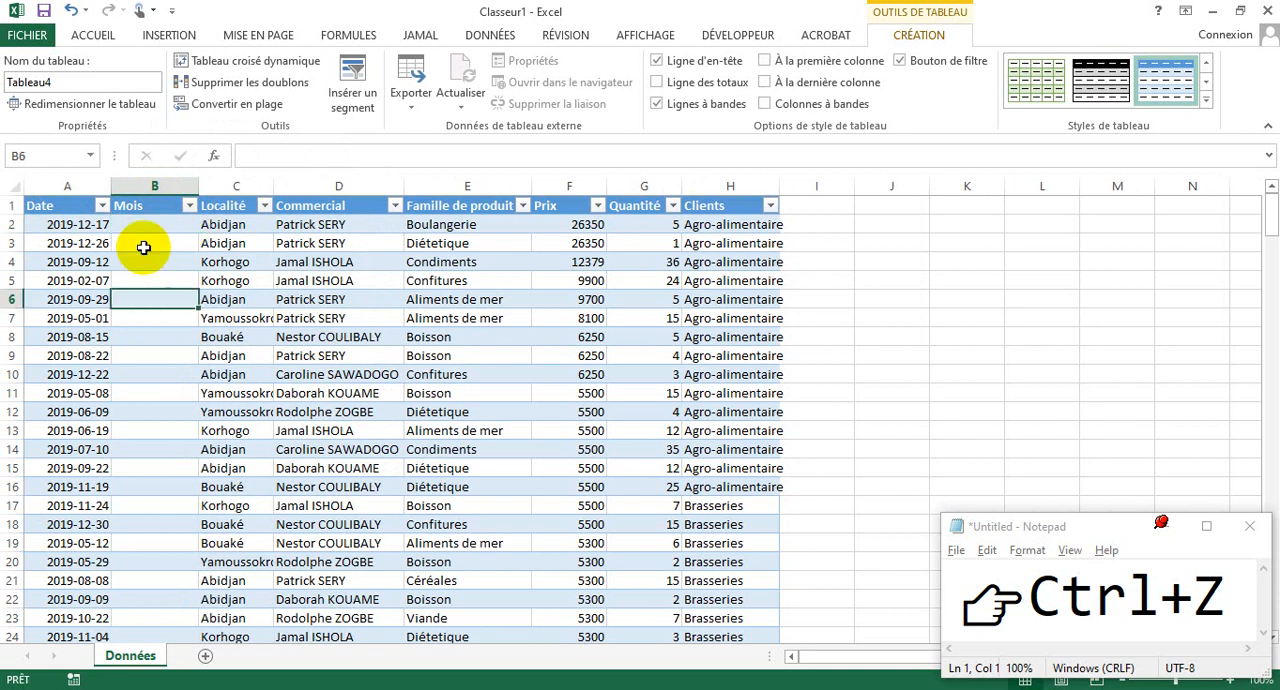
click(142, 226)
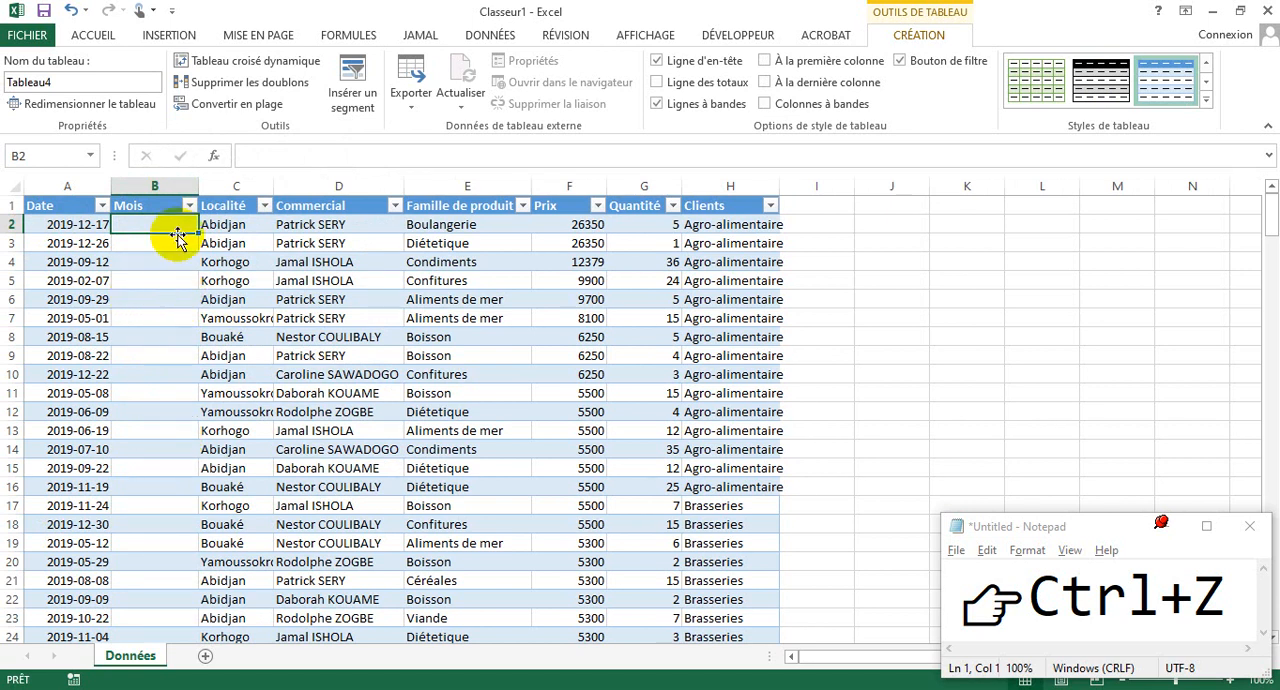
click(165, 280)
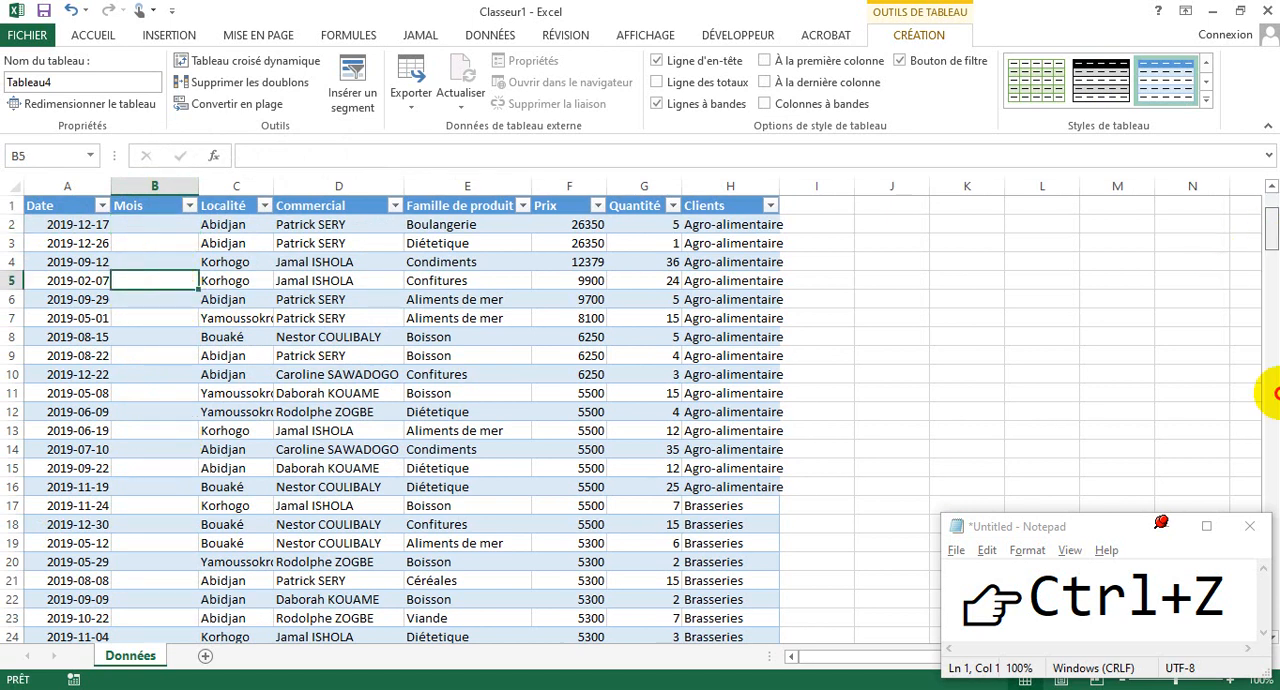
- Try extending the table with a new row by entering Ligne in A233 below the last record, and undo it
drag(1272, 393, 1272, 648)
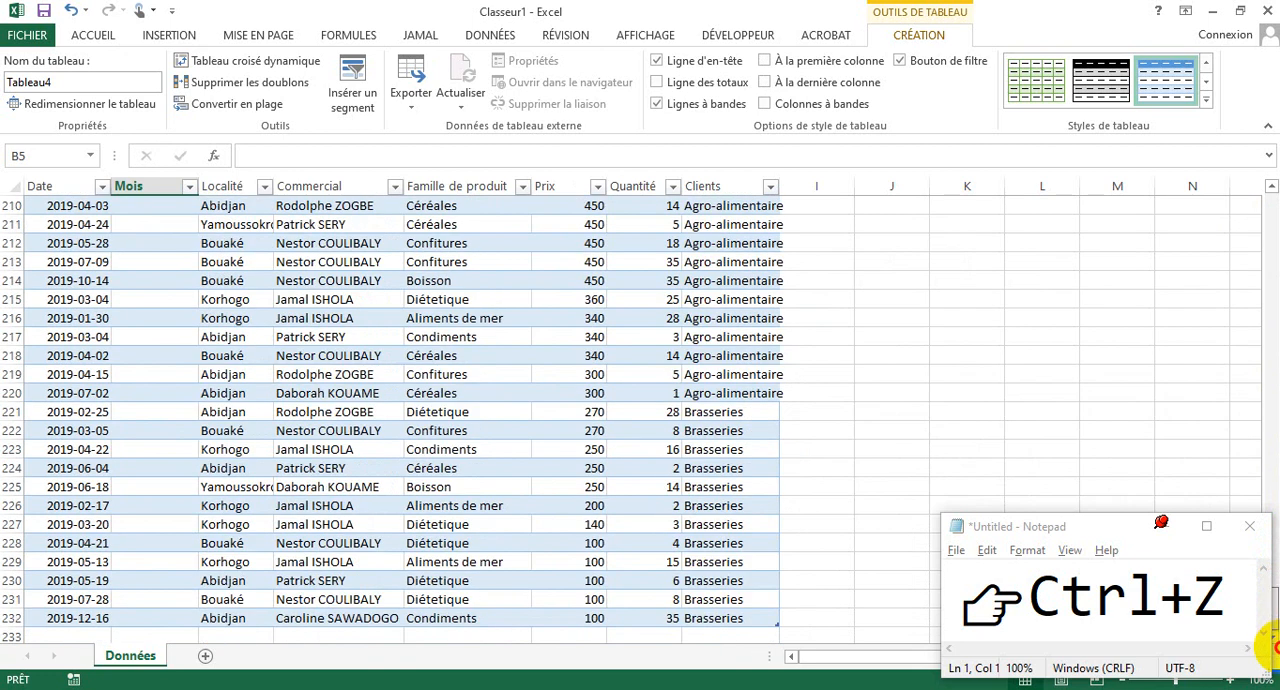
click(57, 637)
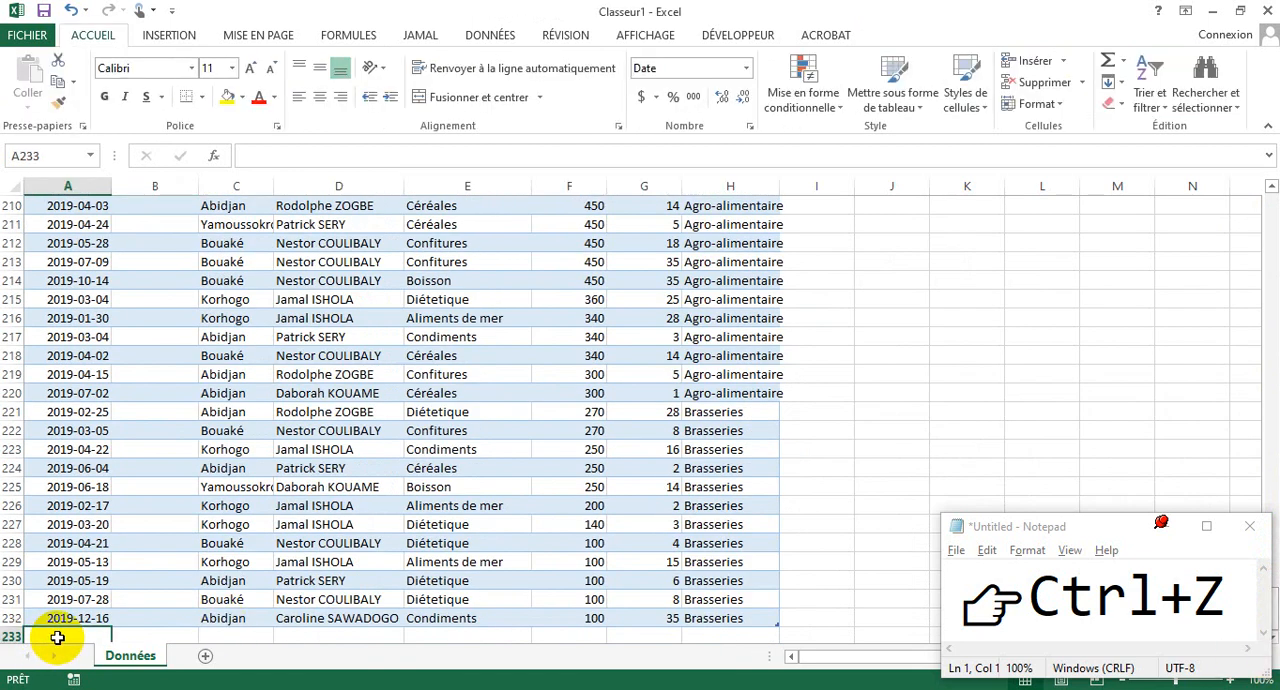
text(Ligne)
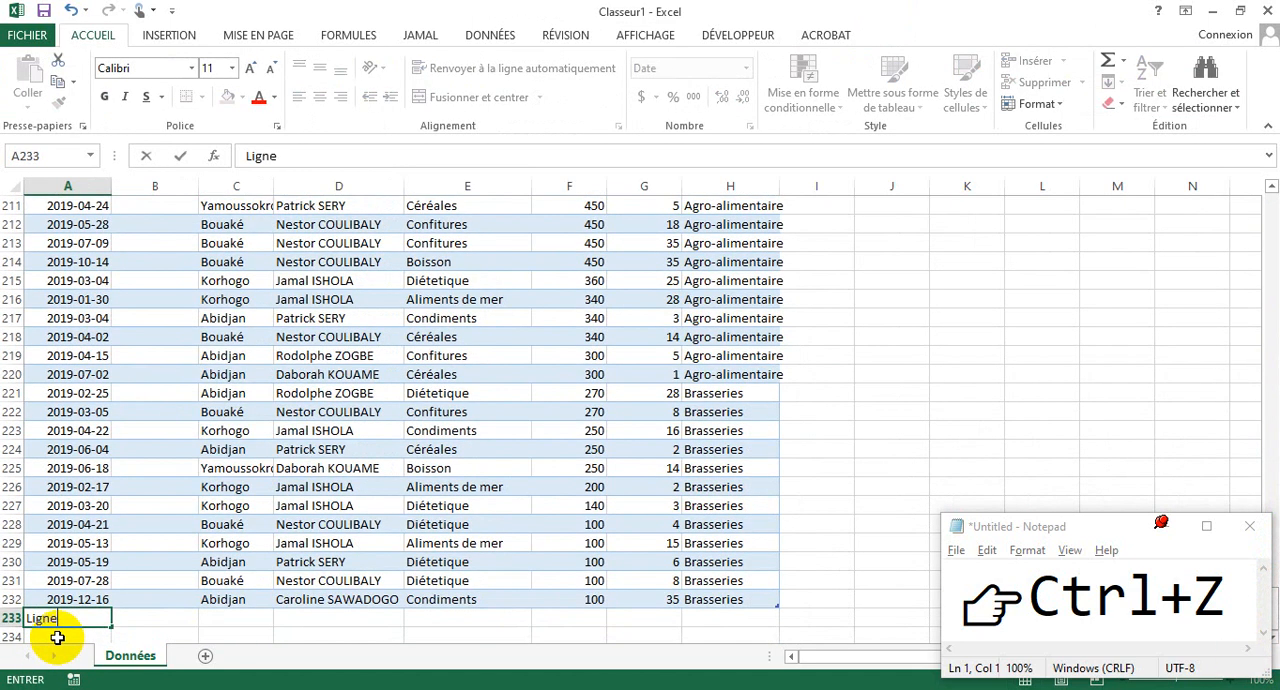
key(Tab)
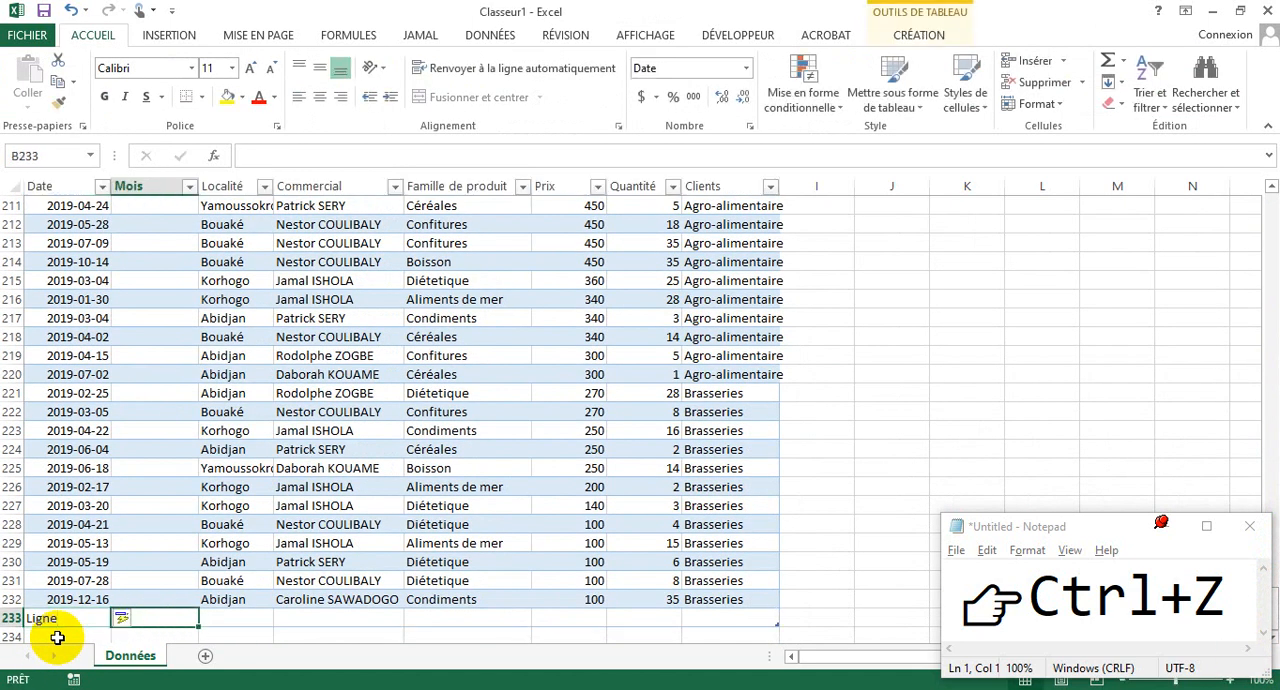
click(249, 618)
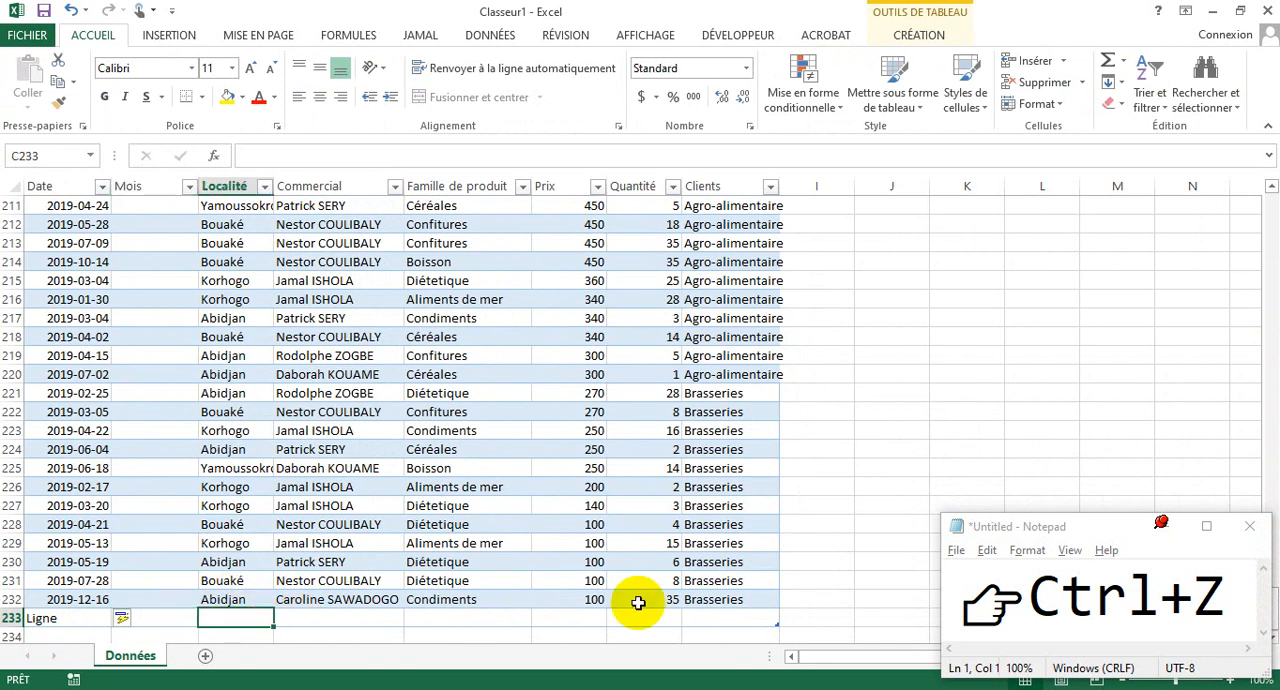
click(741, 612)
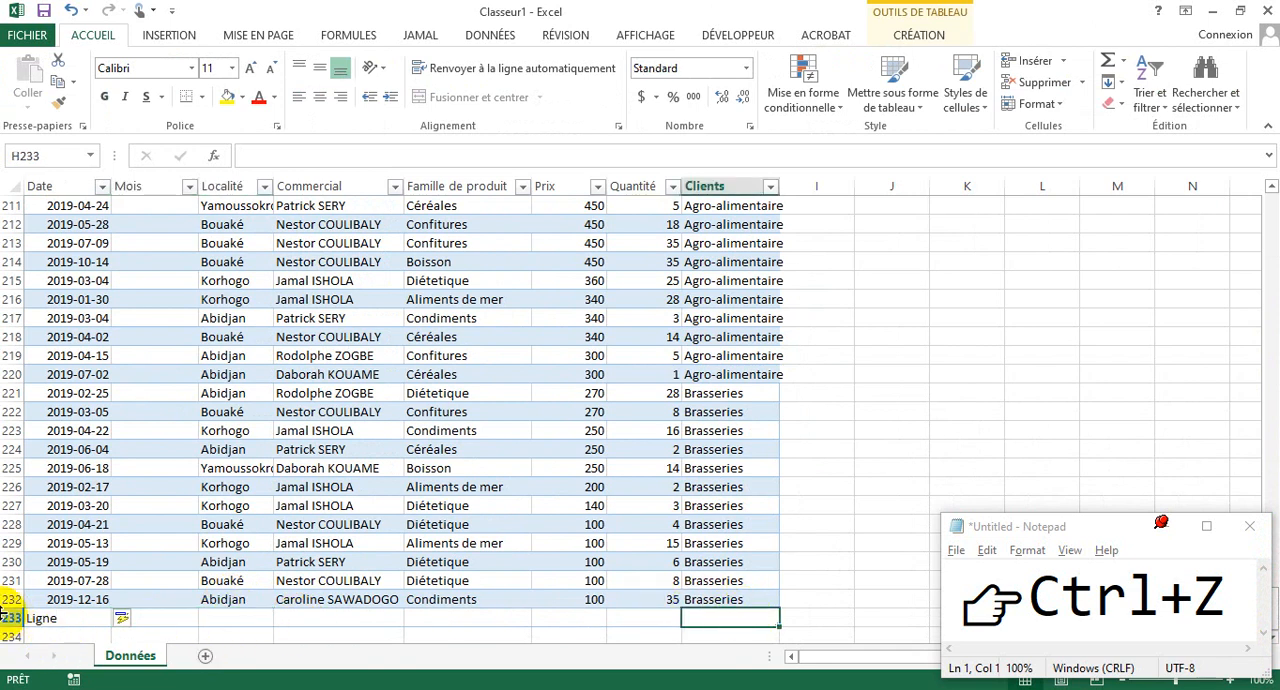
click(5, 618)
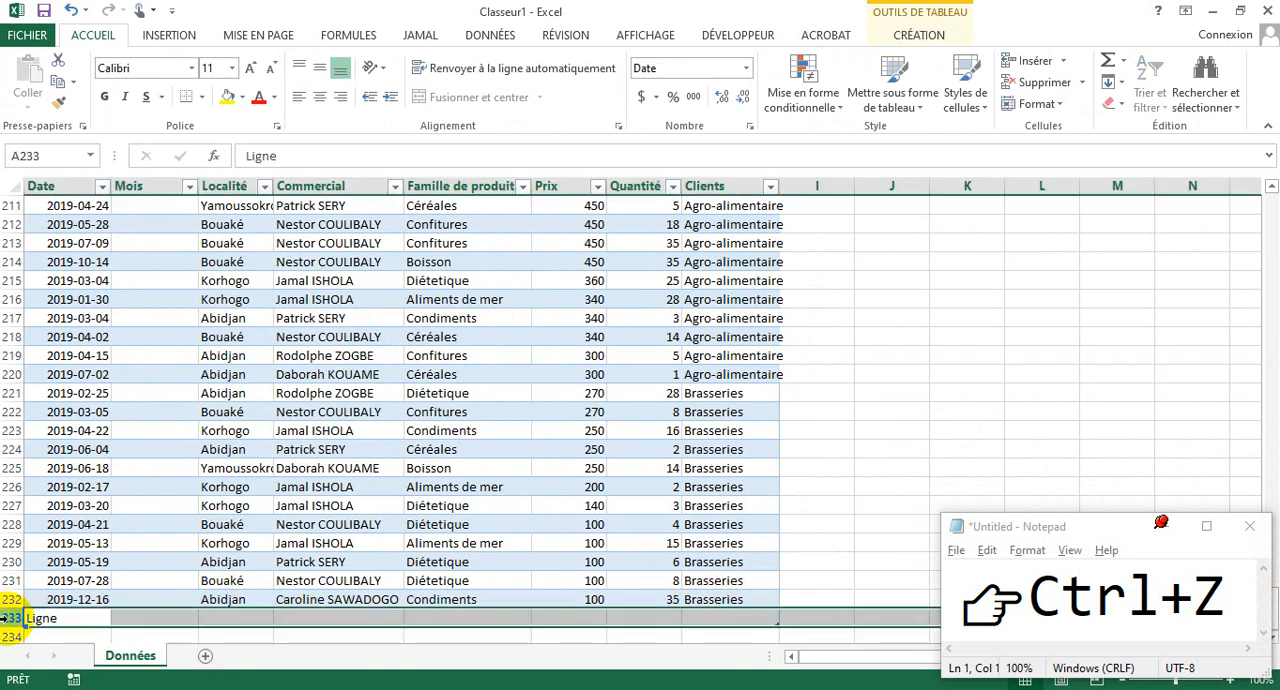
key(ctrl+z)
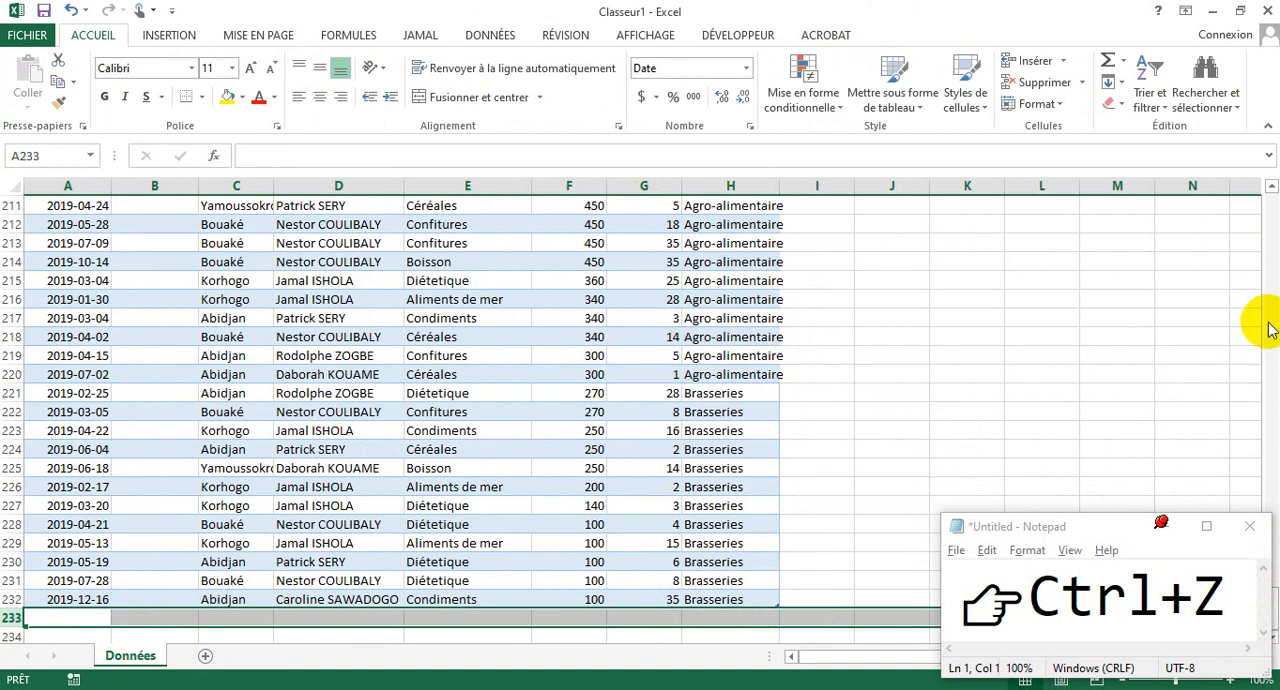
- In cell B2 under Mois, start a TEXTE formula that takes the same row's Date as its value
click(1279, 243)
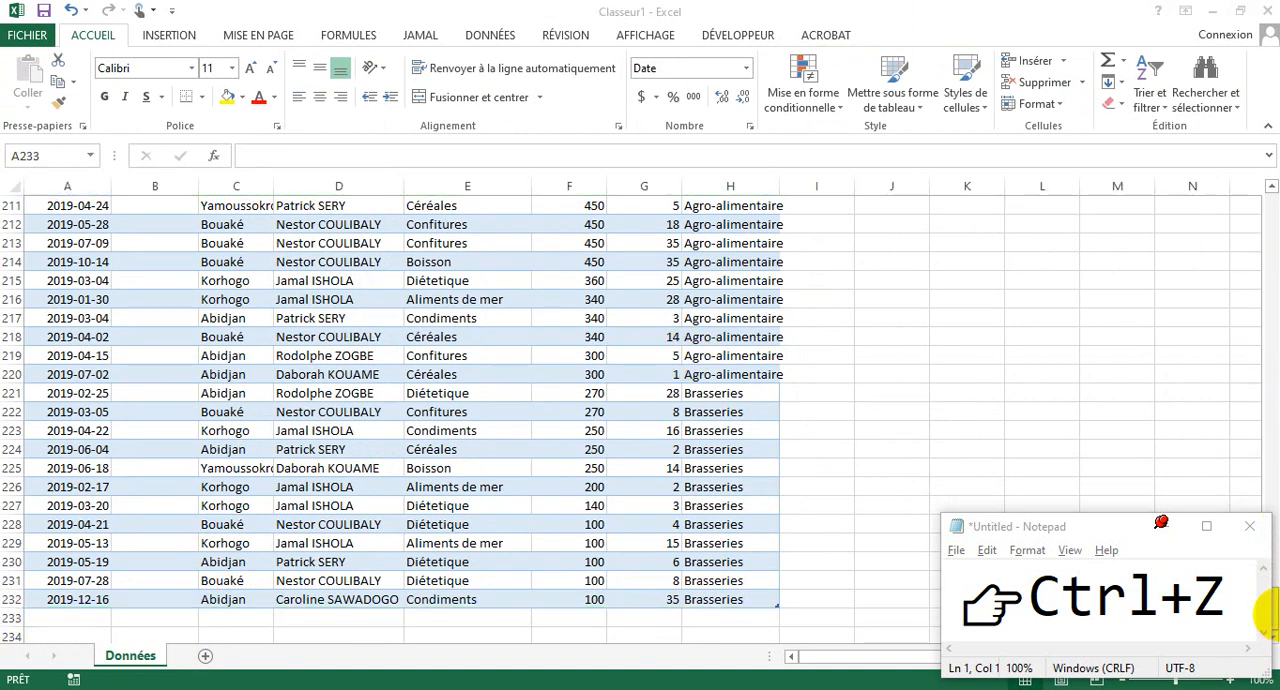
click(1250, 124)
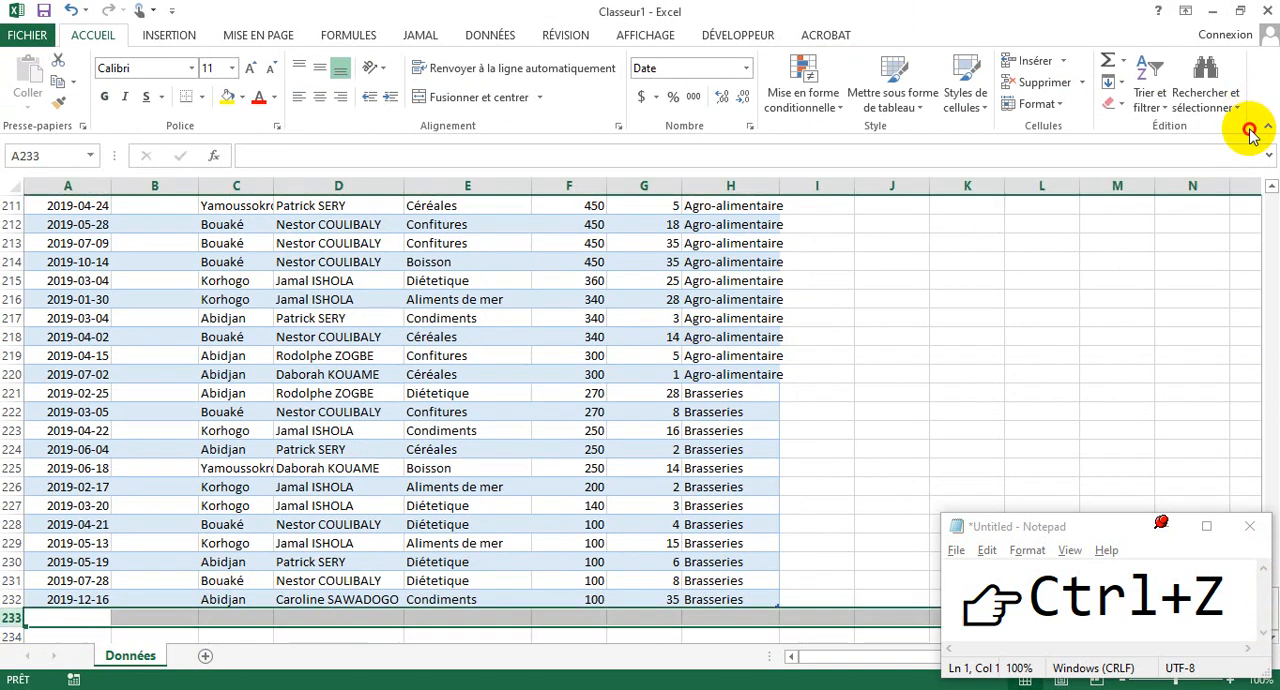
click(1271, 224)
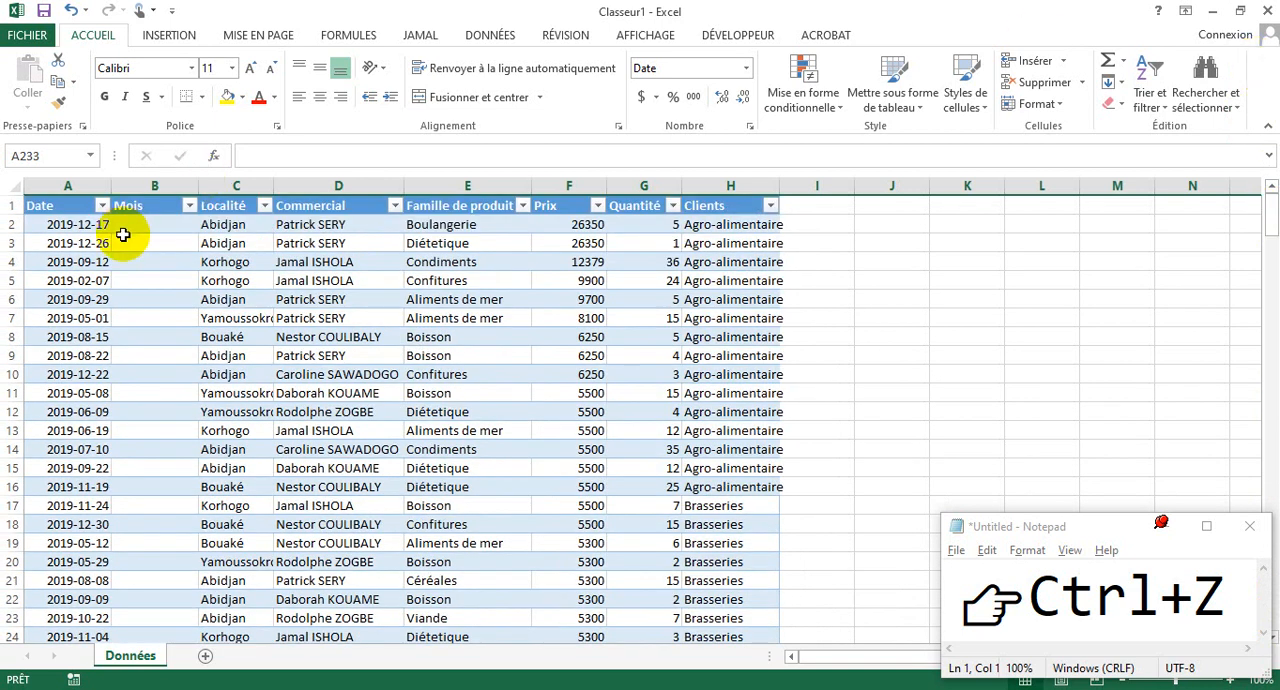
click(121, 236)
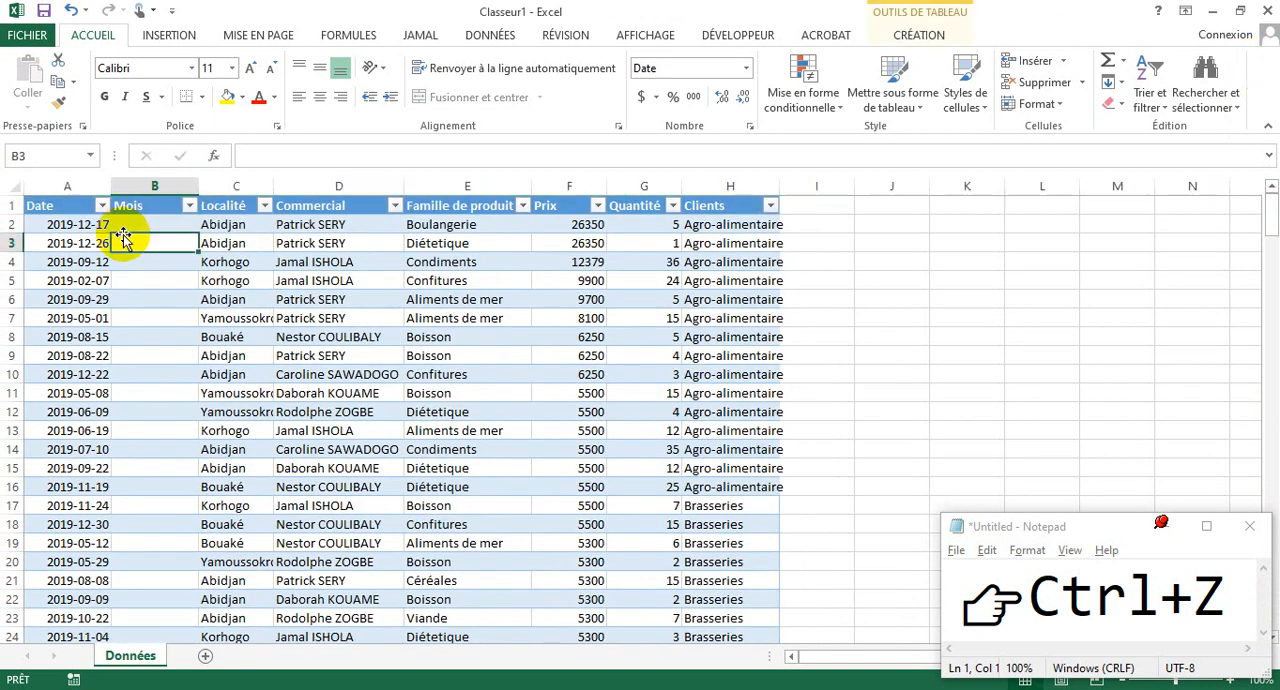
click(153, 226)
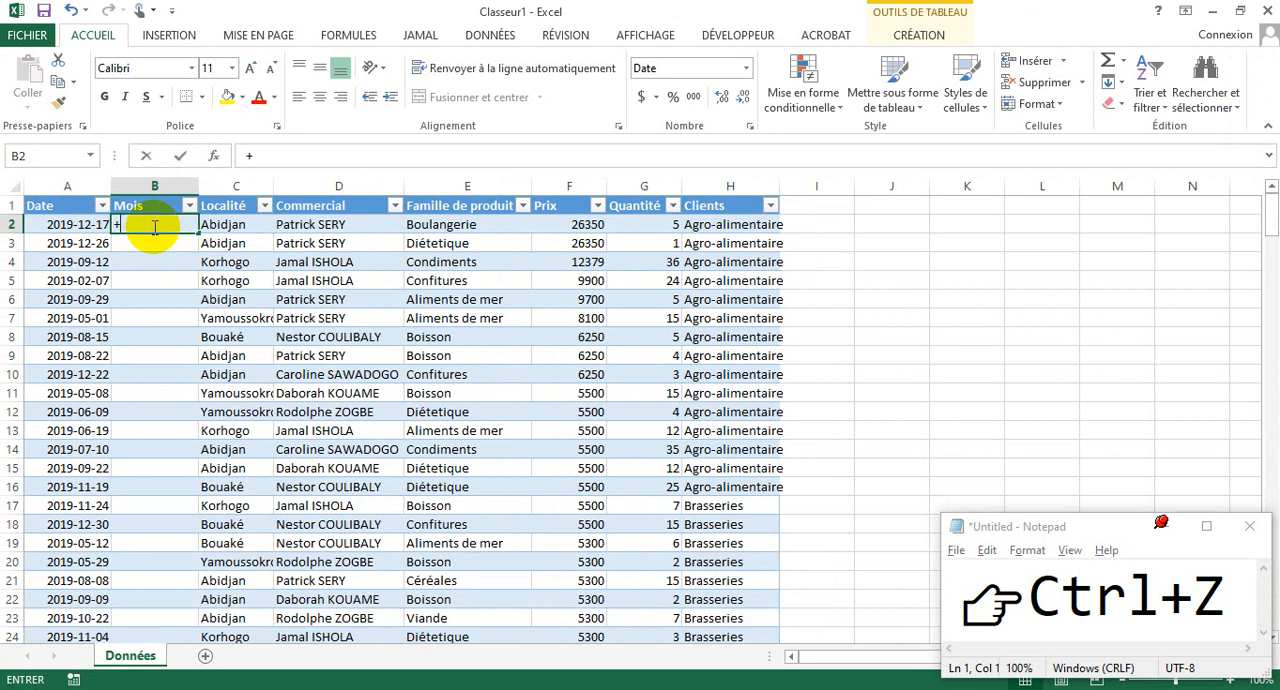
key(BackSpace)
text(=)
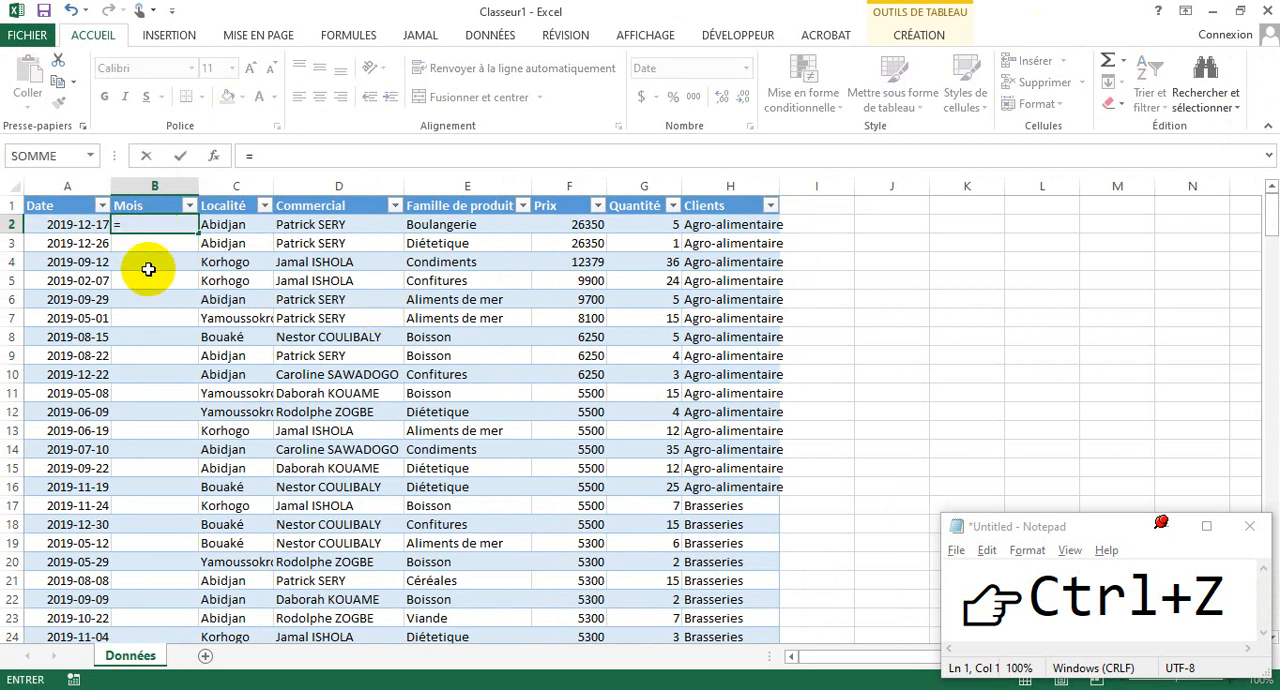
text(TEXT)
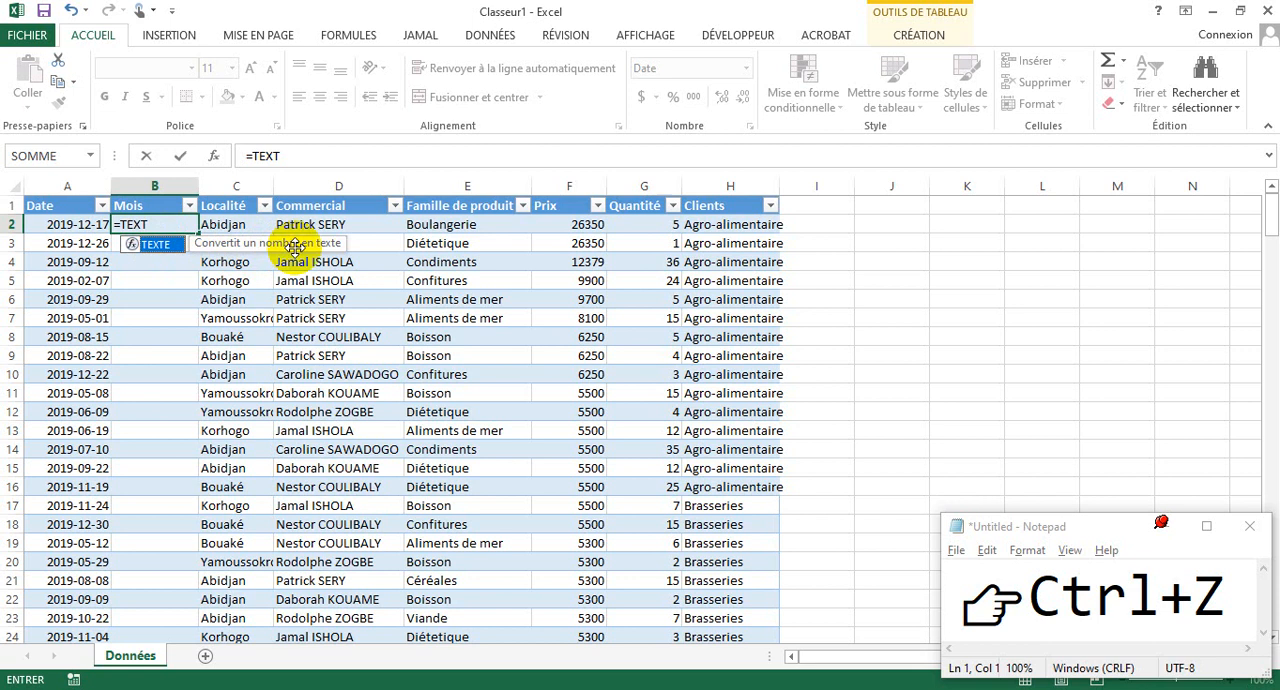
double_click(143, 253)
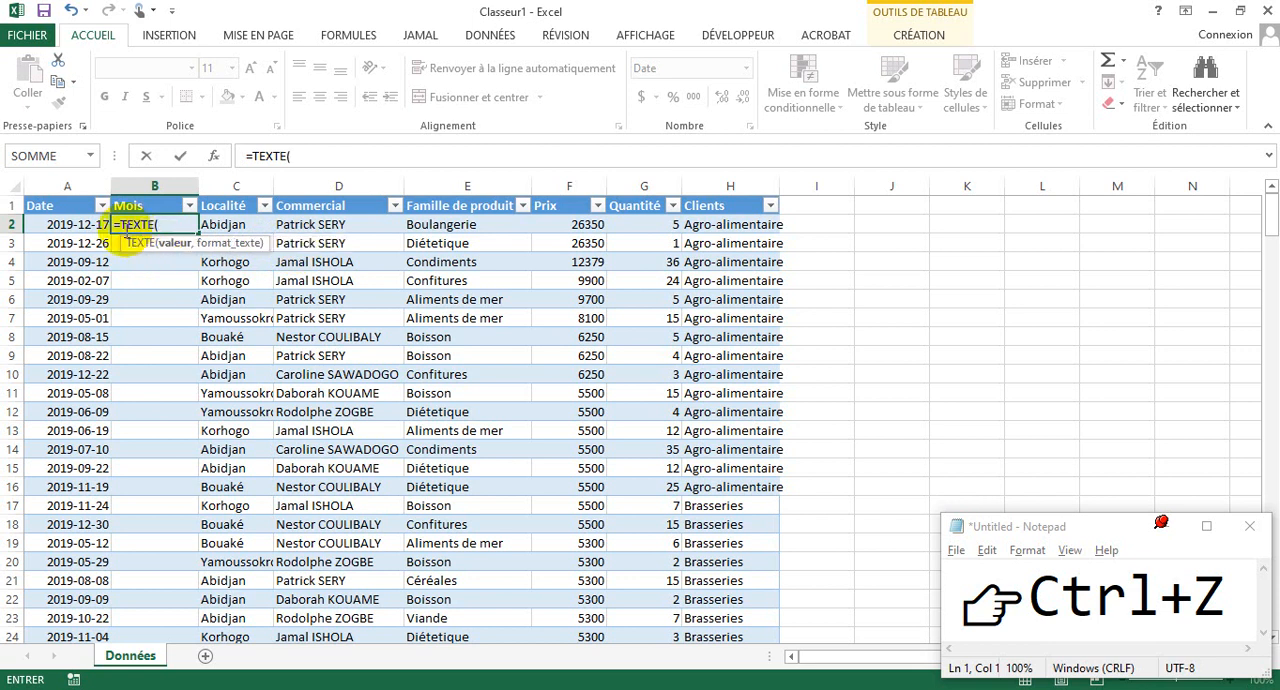
click(82, 224)
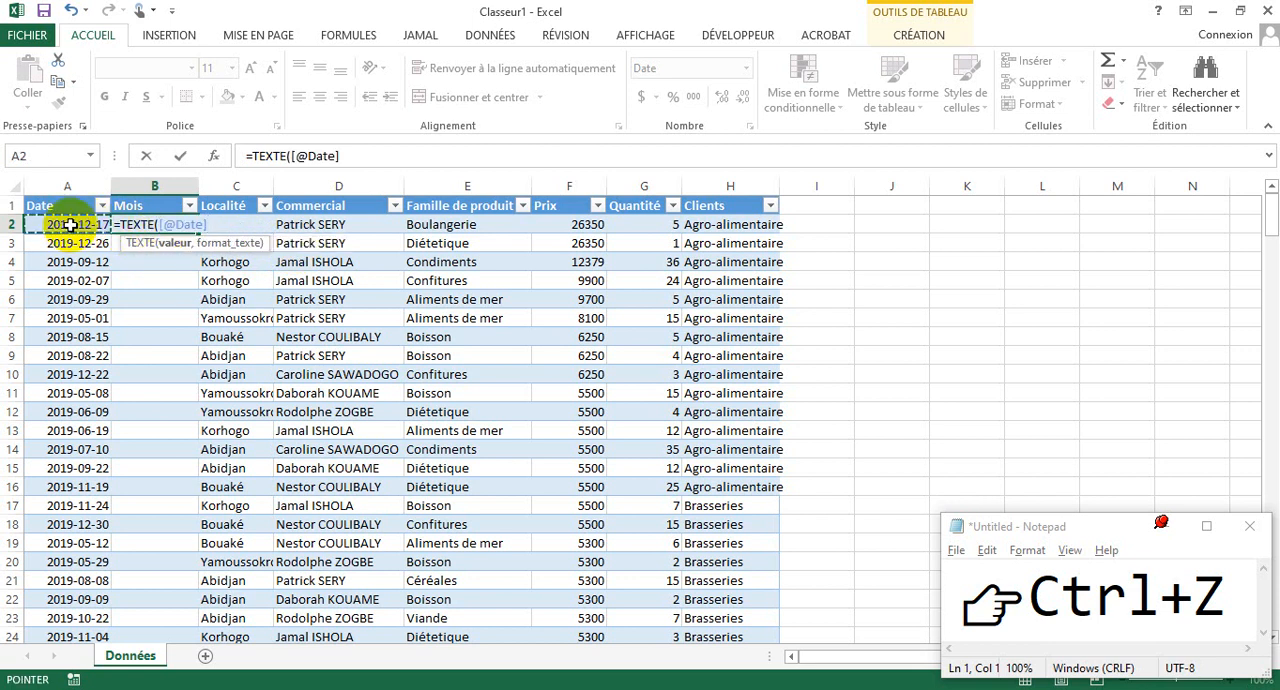
click(299, 156)
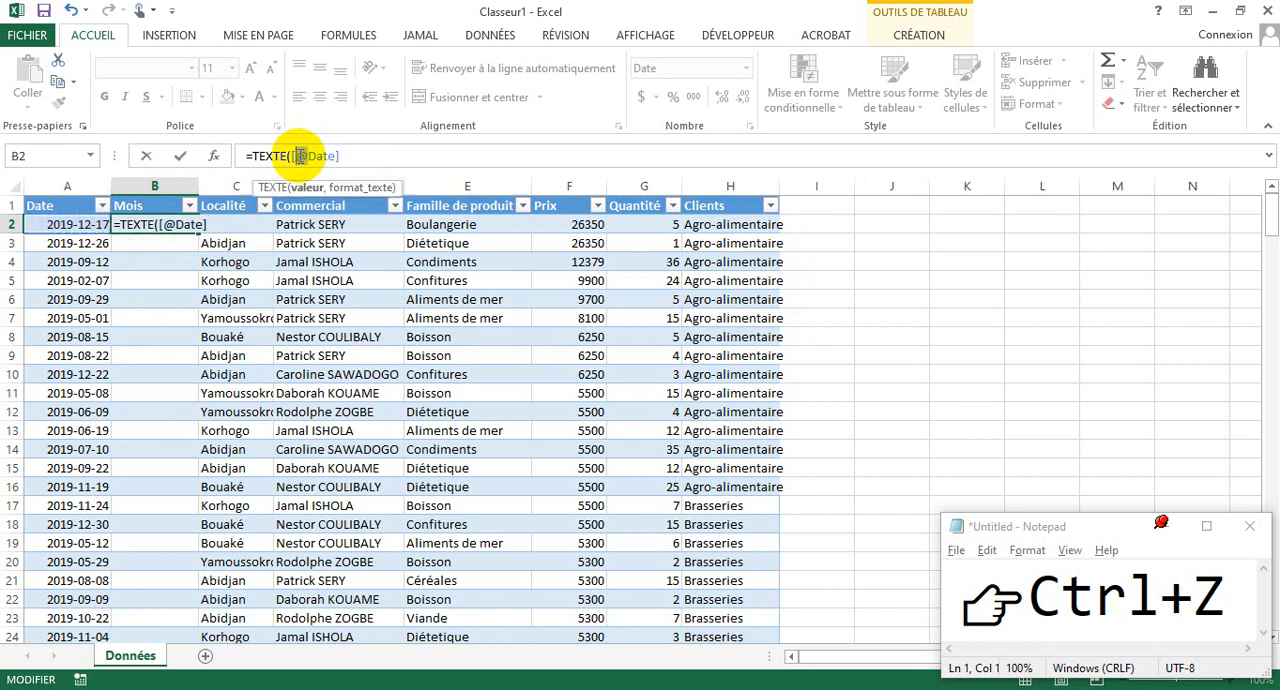
drag(291, 156, 344, 157)
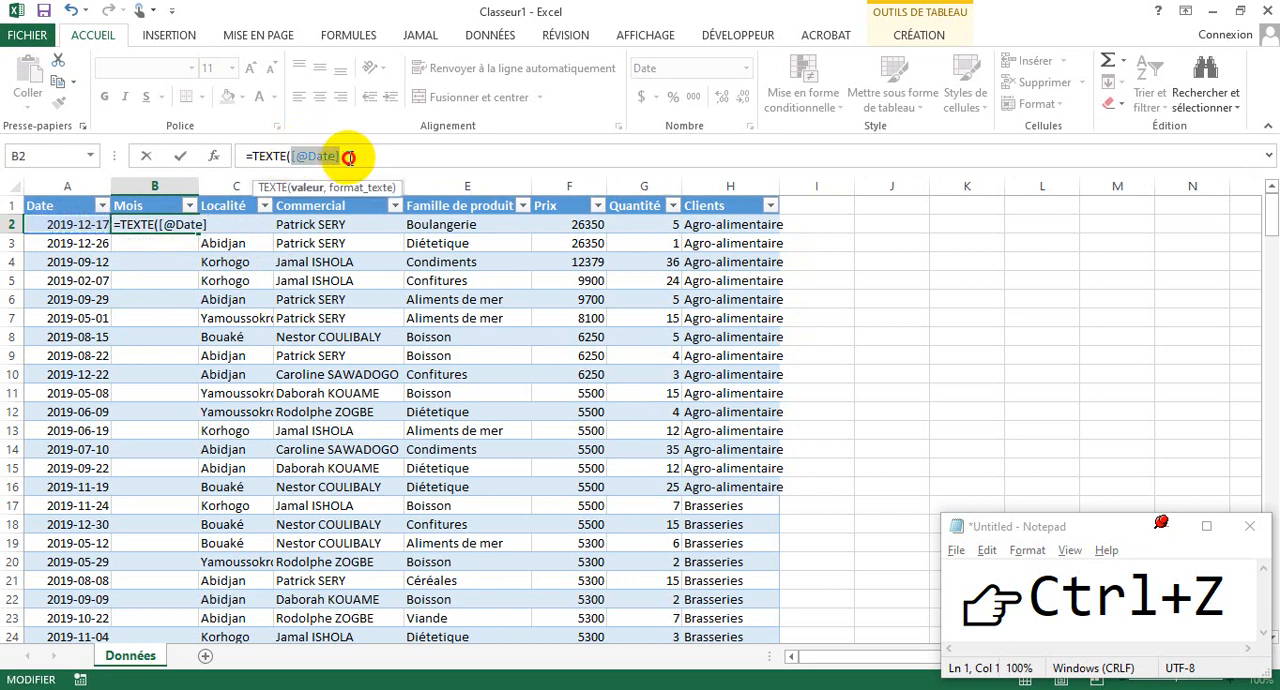
click(353, 157)
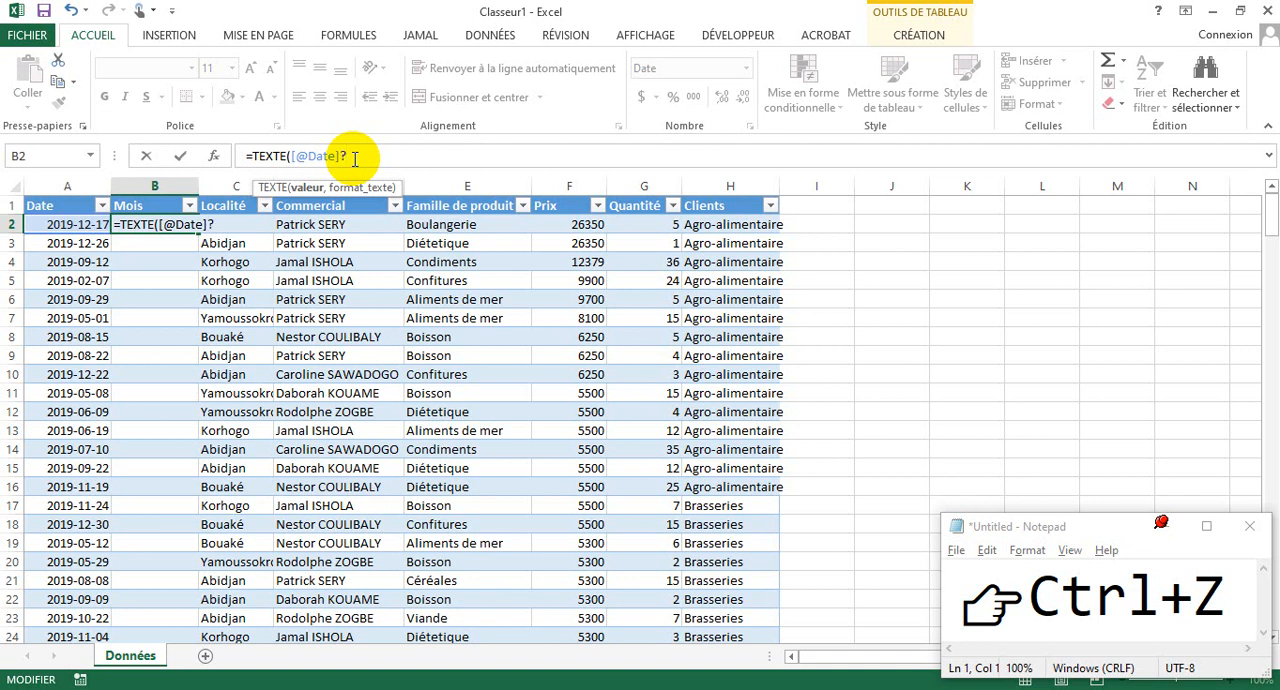
text(,"mmmm)
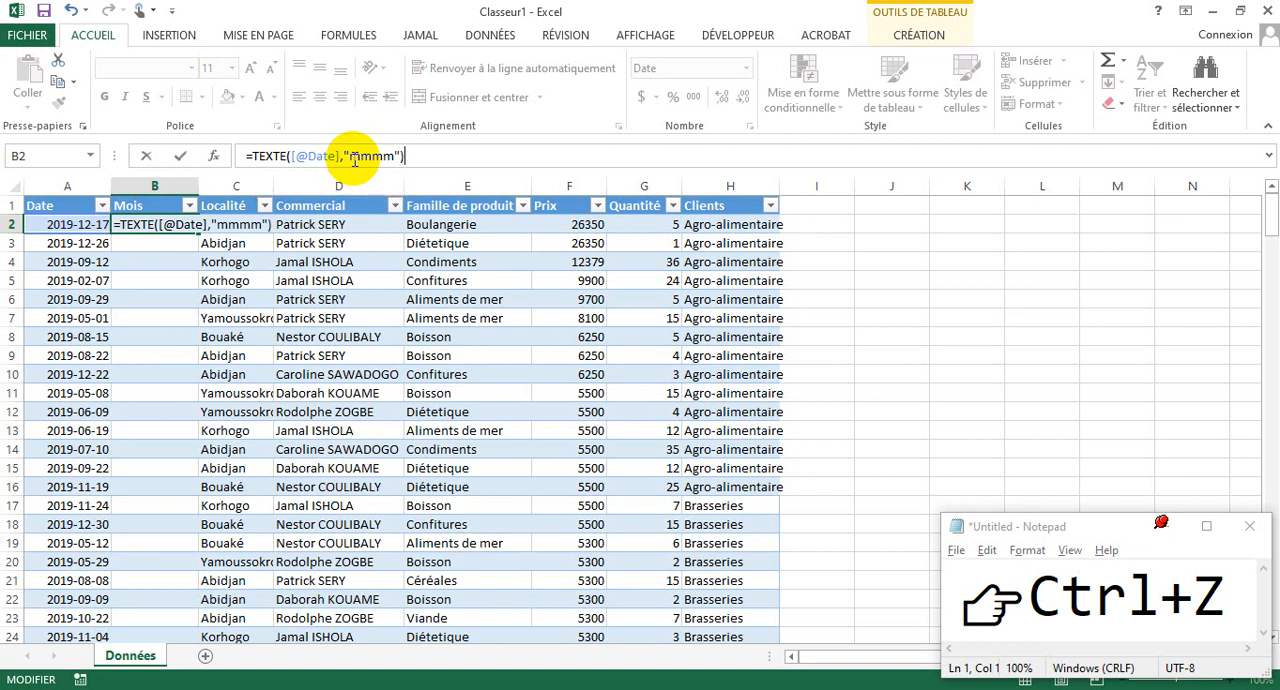
key(Return)
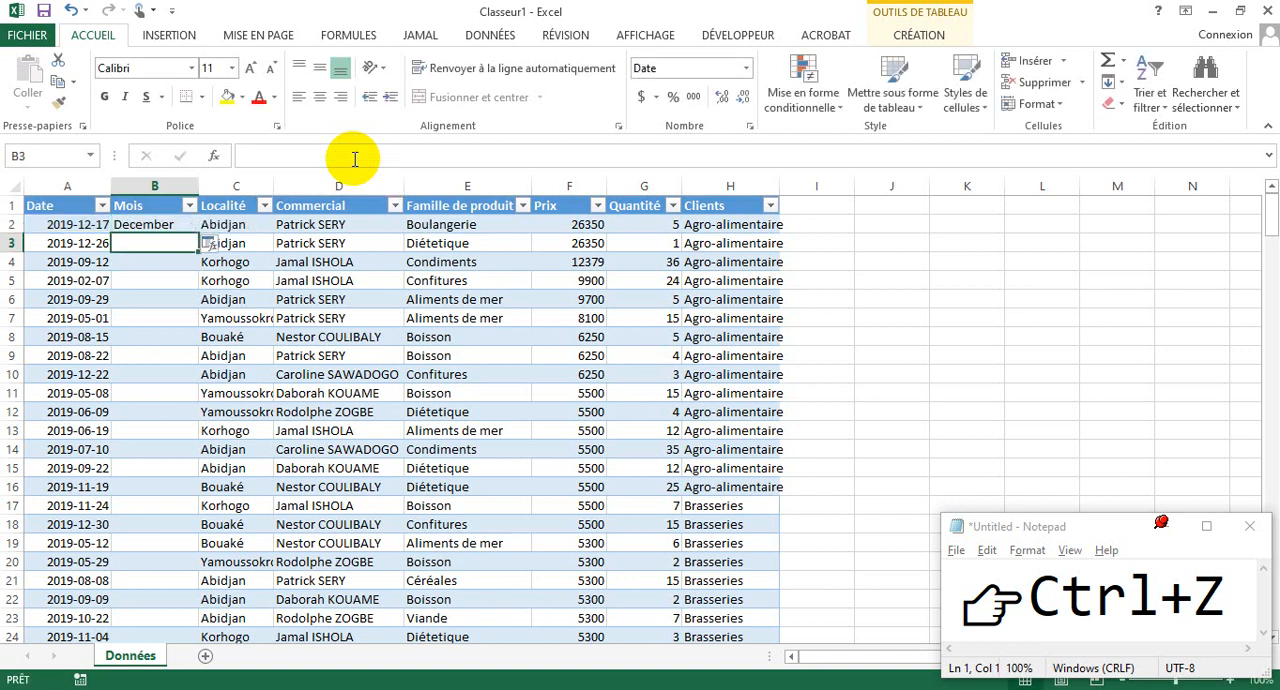
click(179, 224)
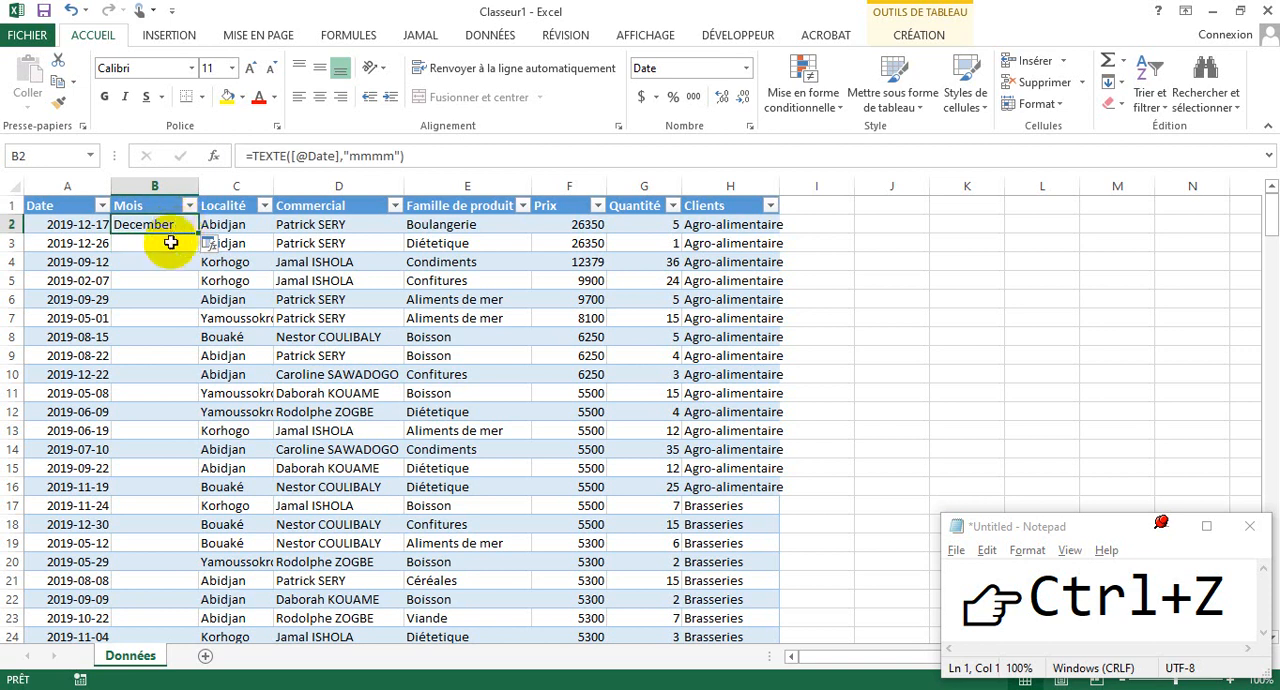
click(355, 156)
key(Return)
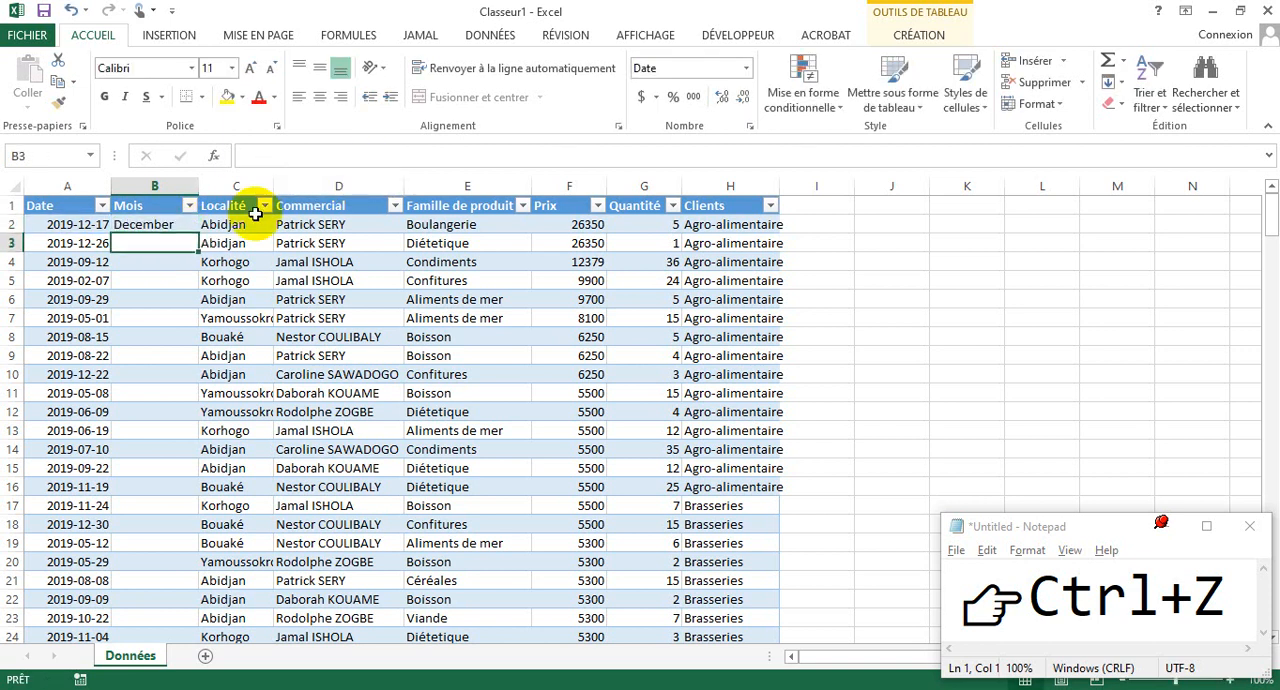
- Shorten the month format in the B2 formula to "mmm"
click(142, 227)
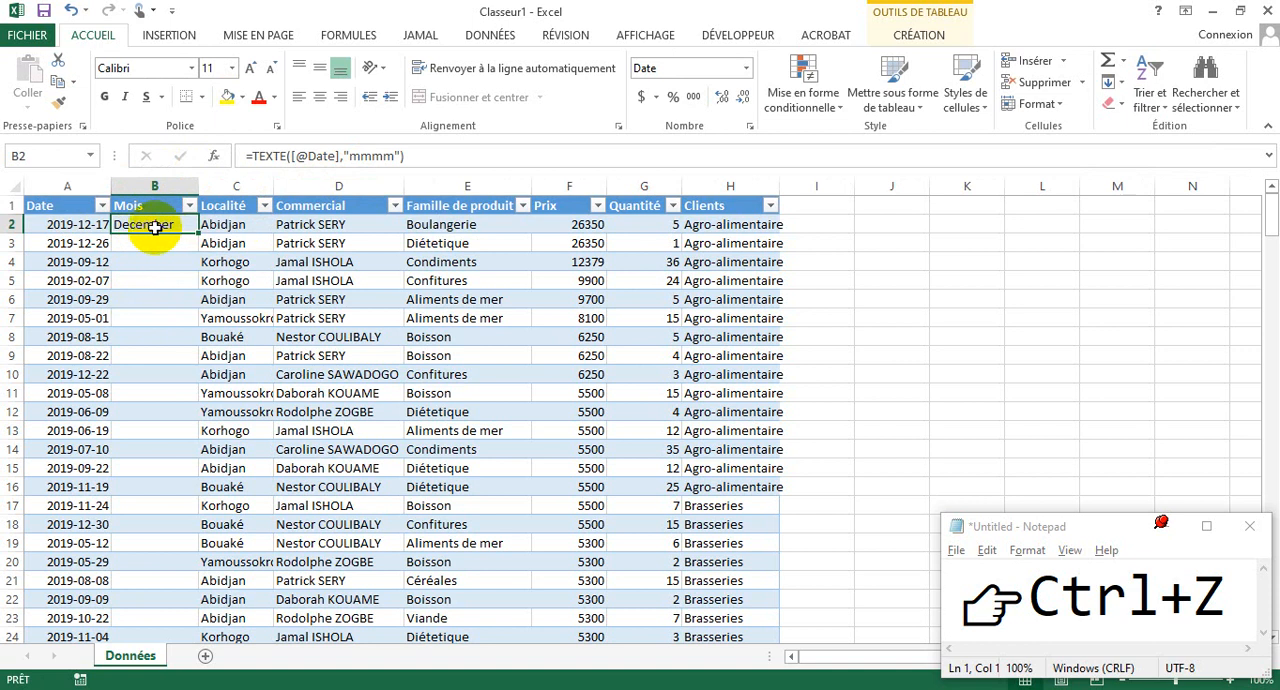
click(396, 156)
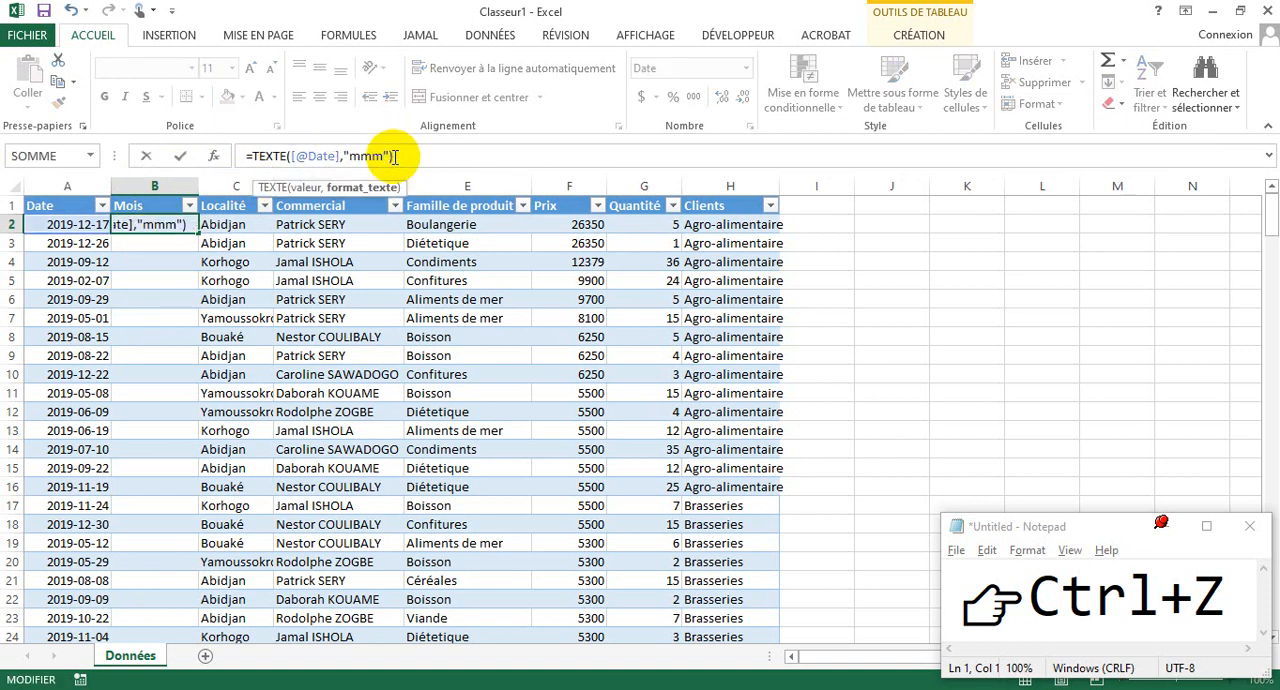
key(Return)
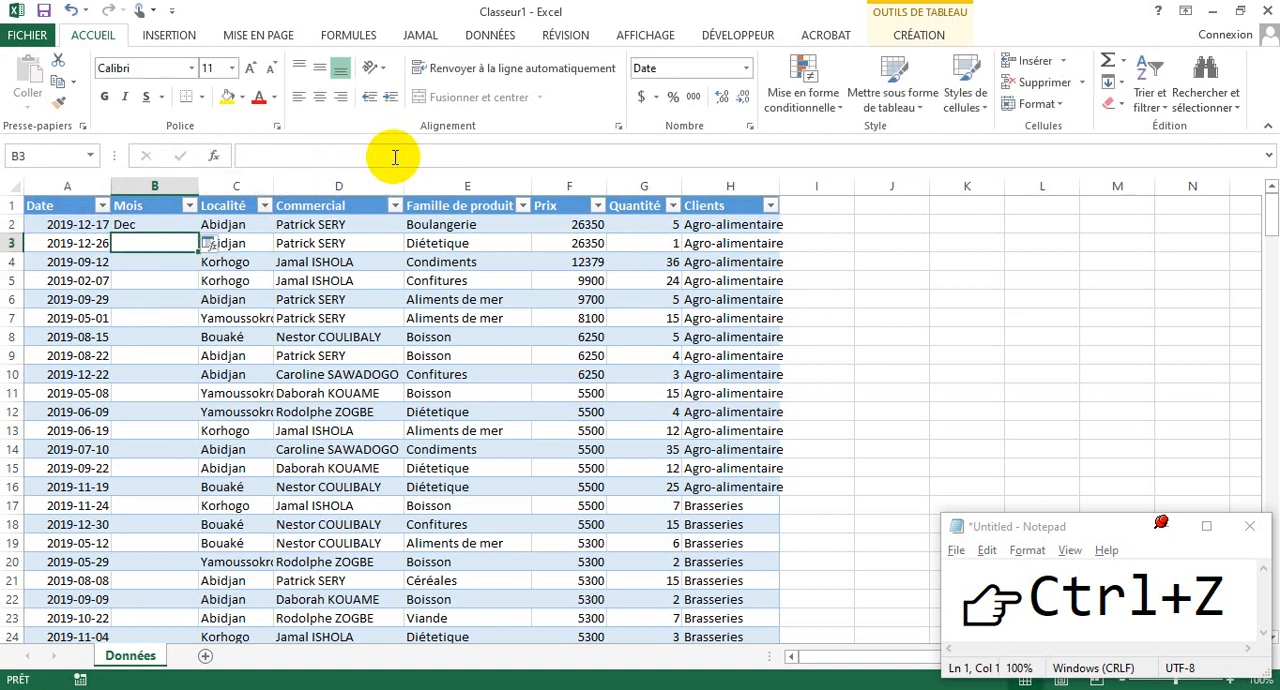
- Apply the B2 formula to every cell of the Mois column by overwriting the column's cells, and check it in B5
click(137, 227)
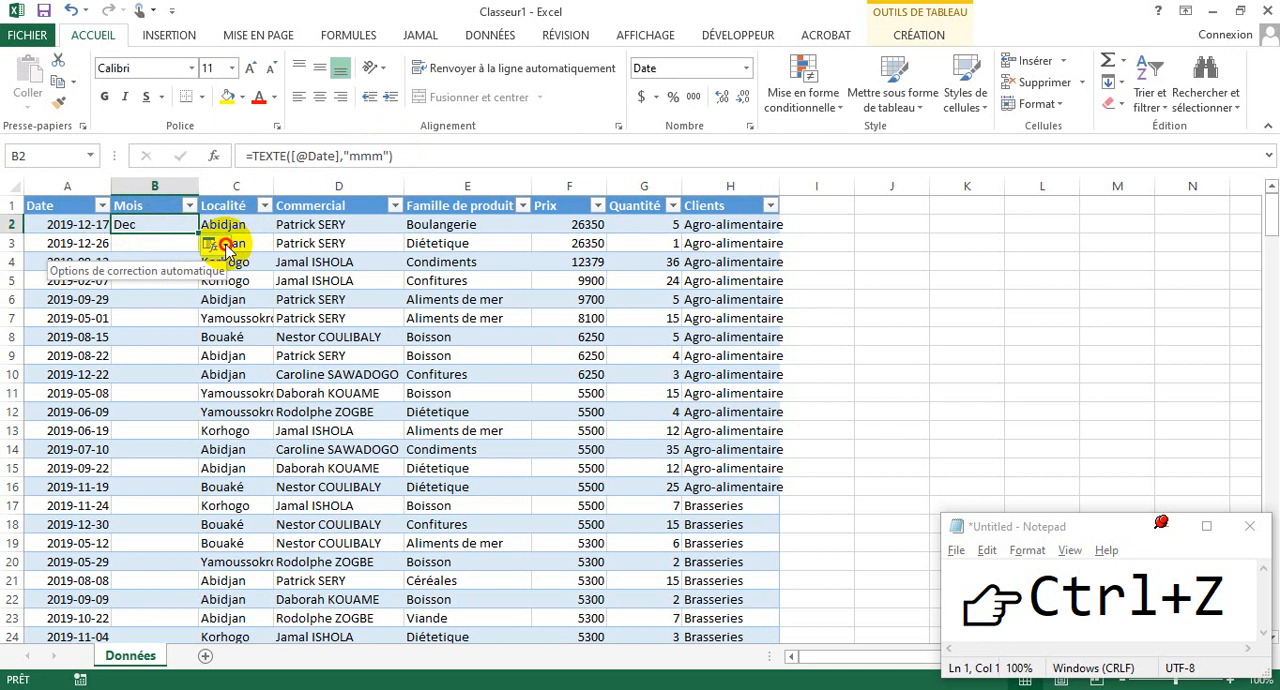
click(225, 245)
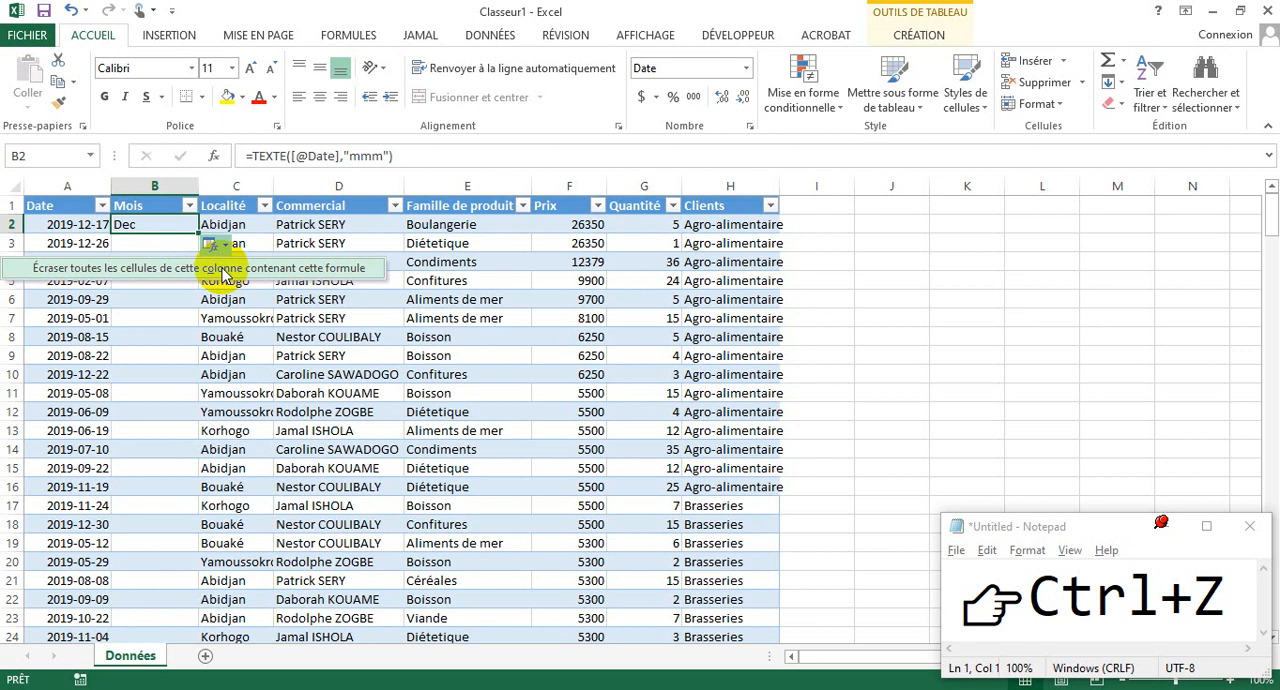
click(224, 272)
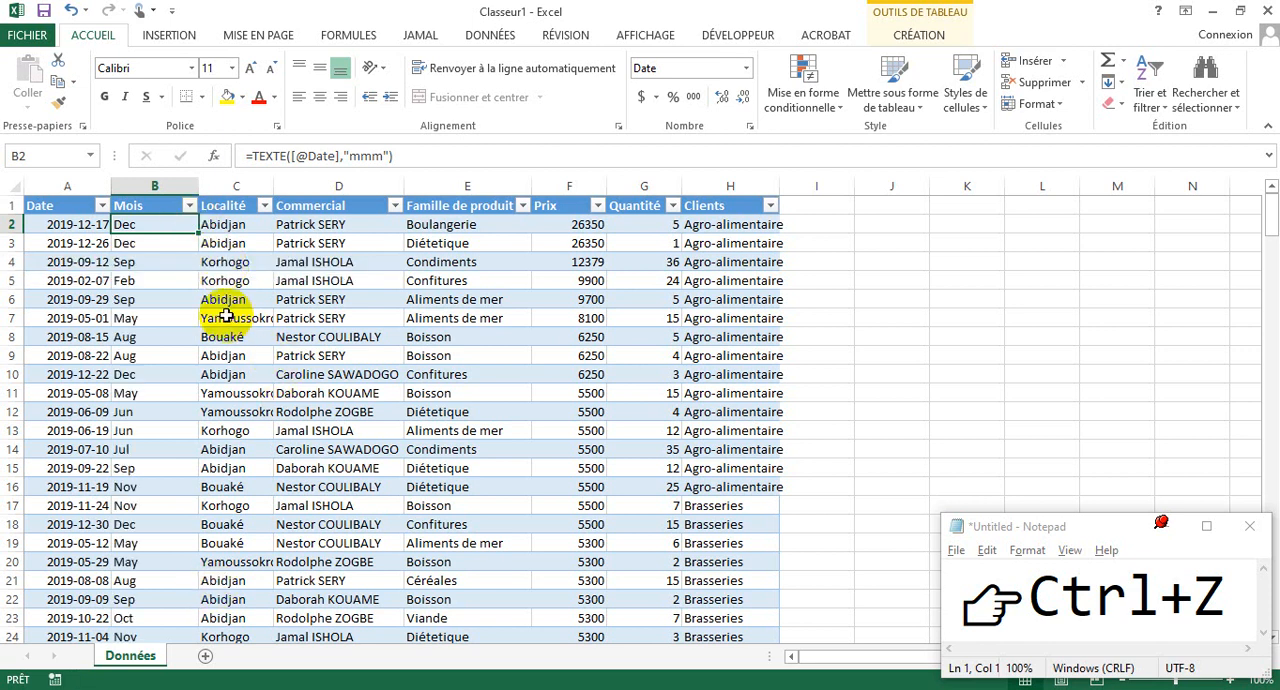
click(127, 278)
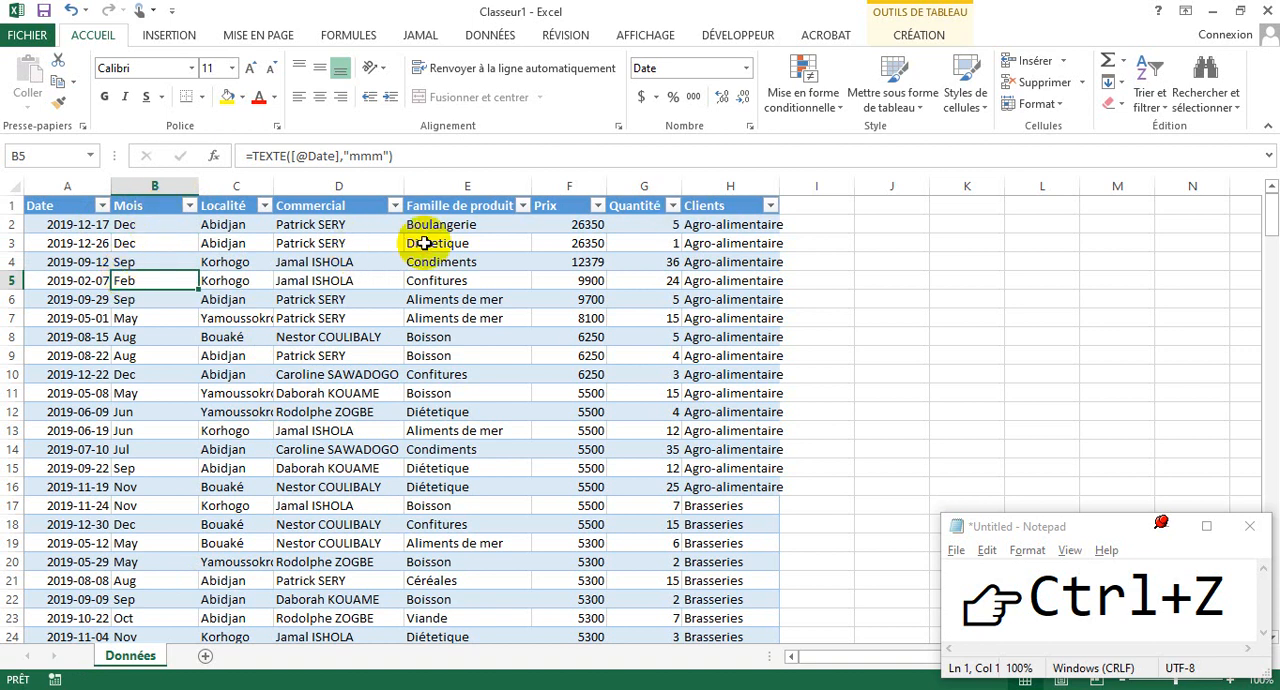
click(626, 258)
click(807, 204)
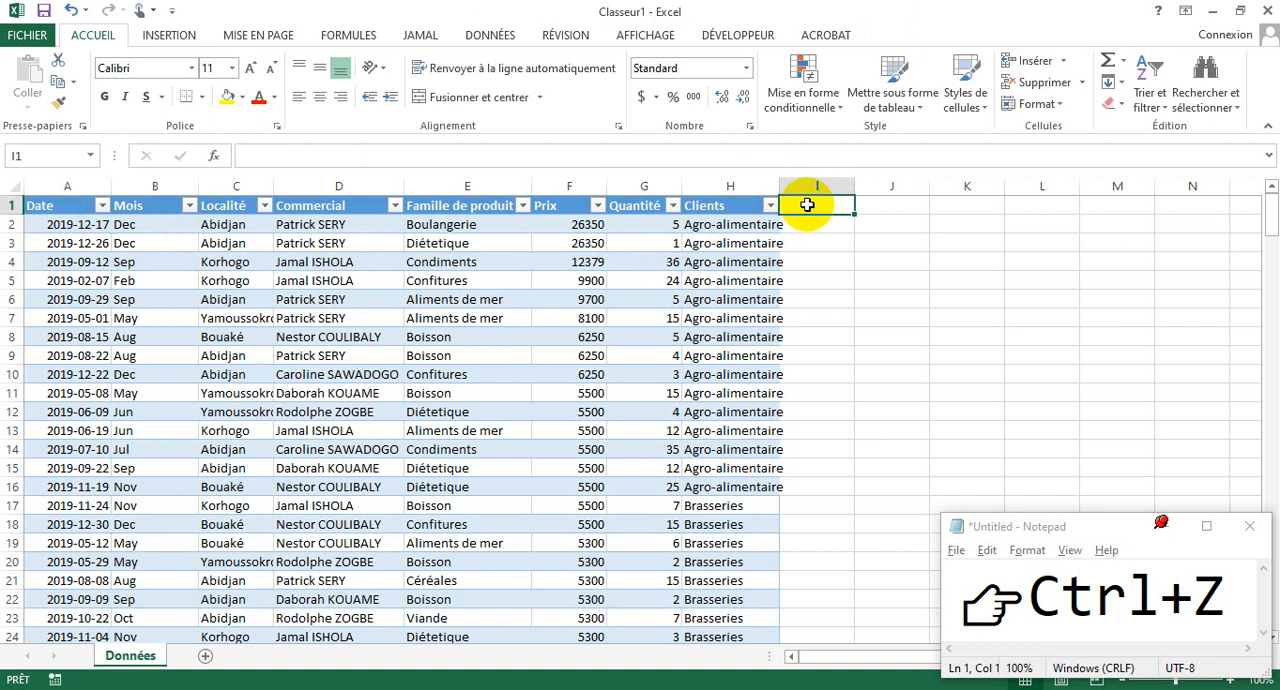
click(71, 228)
click(508, 210)
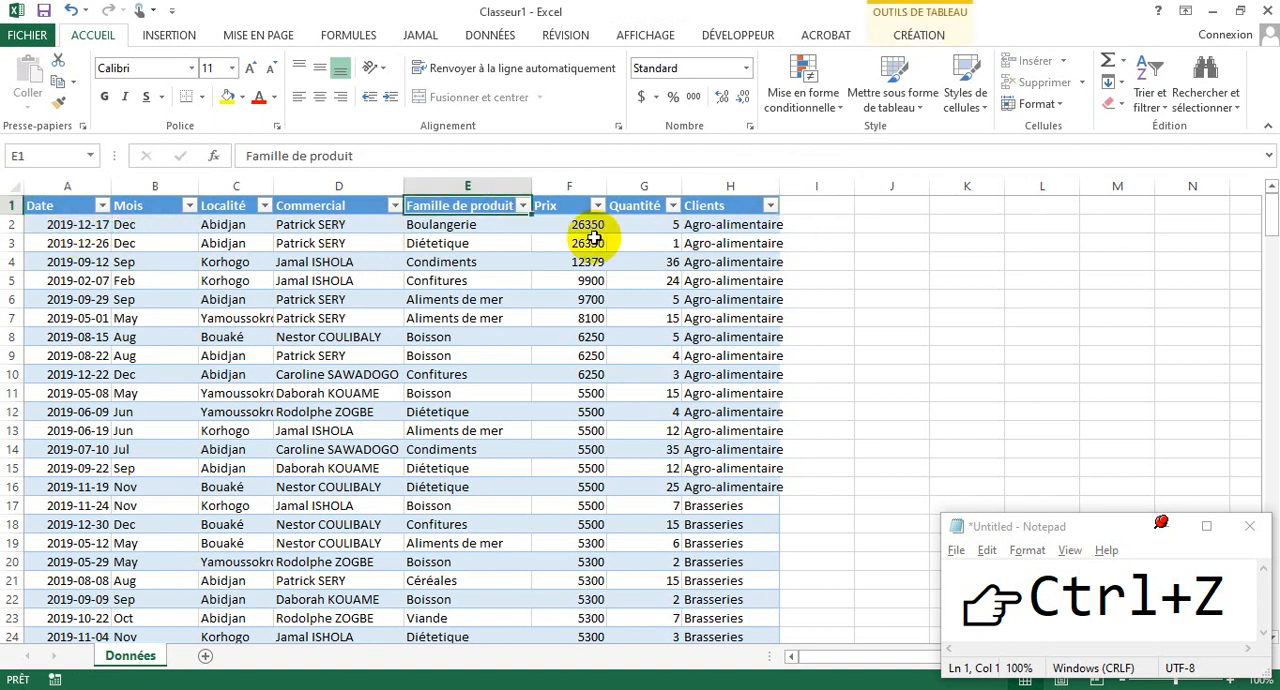
click(567, 222)
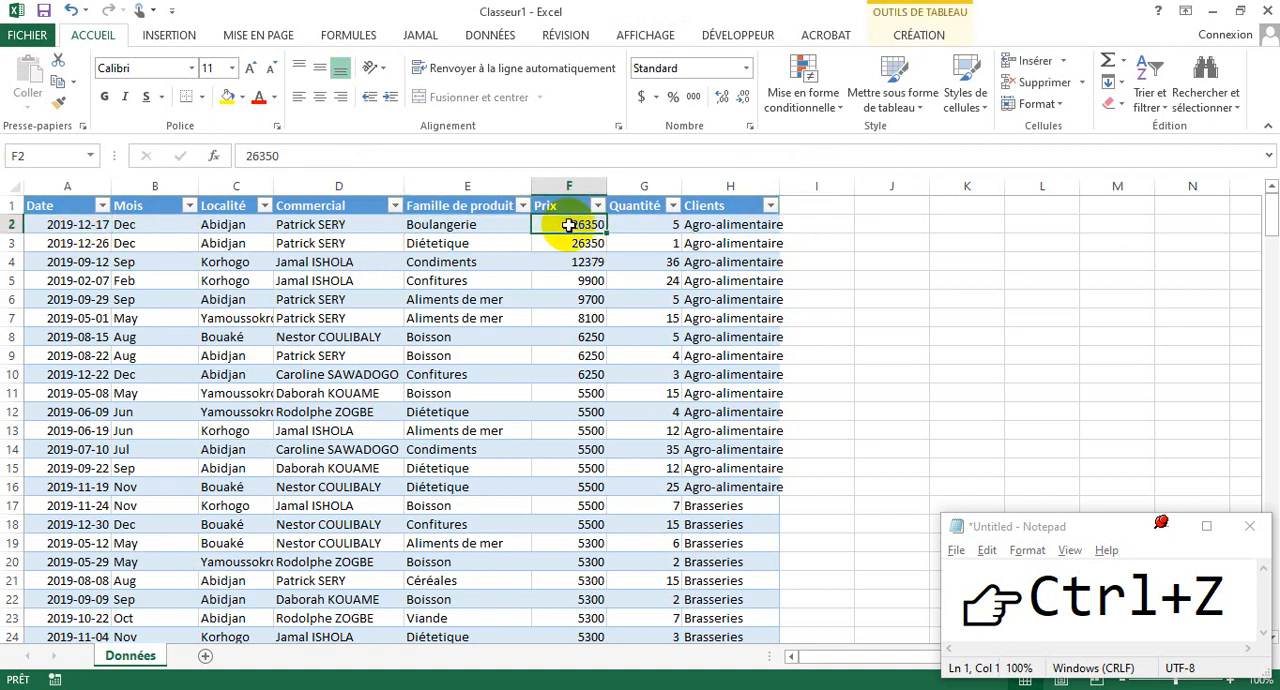
click(830, 221)
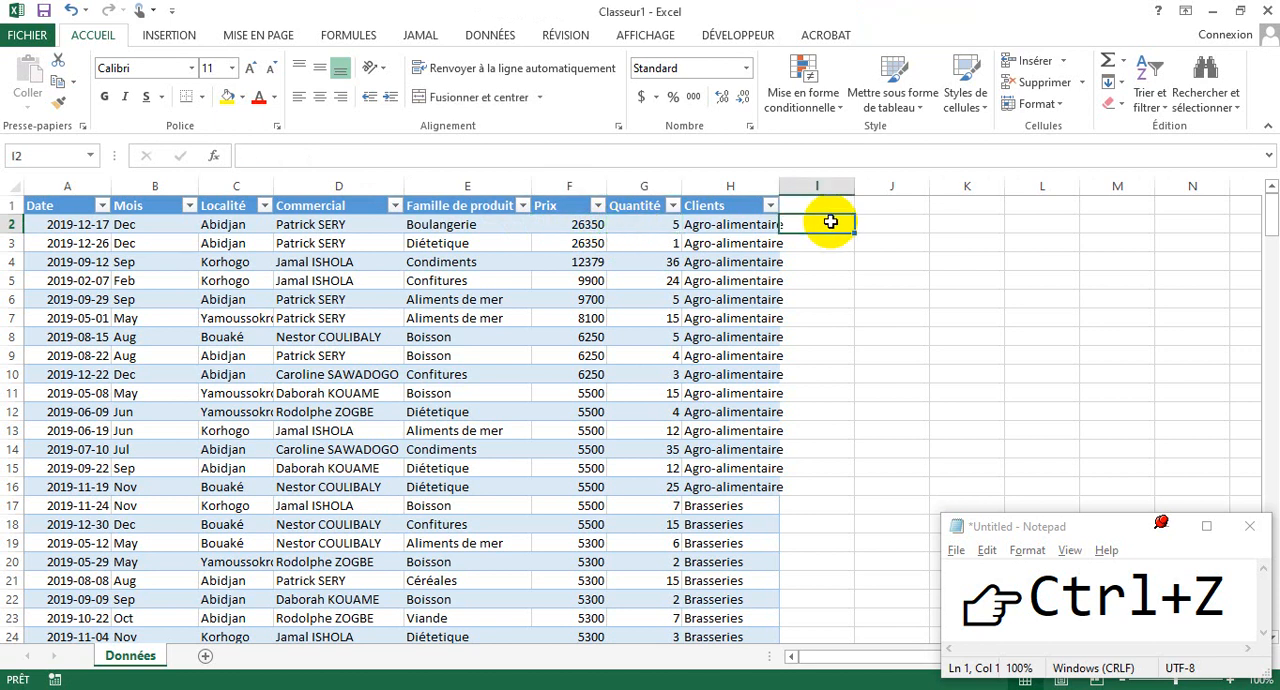
- Add a new table column after Clients by entering the header Total in I1
click(815, 204)
text(Totral)
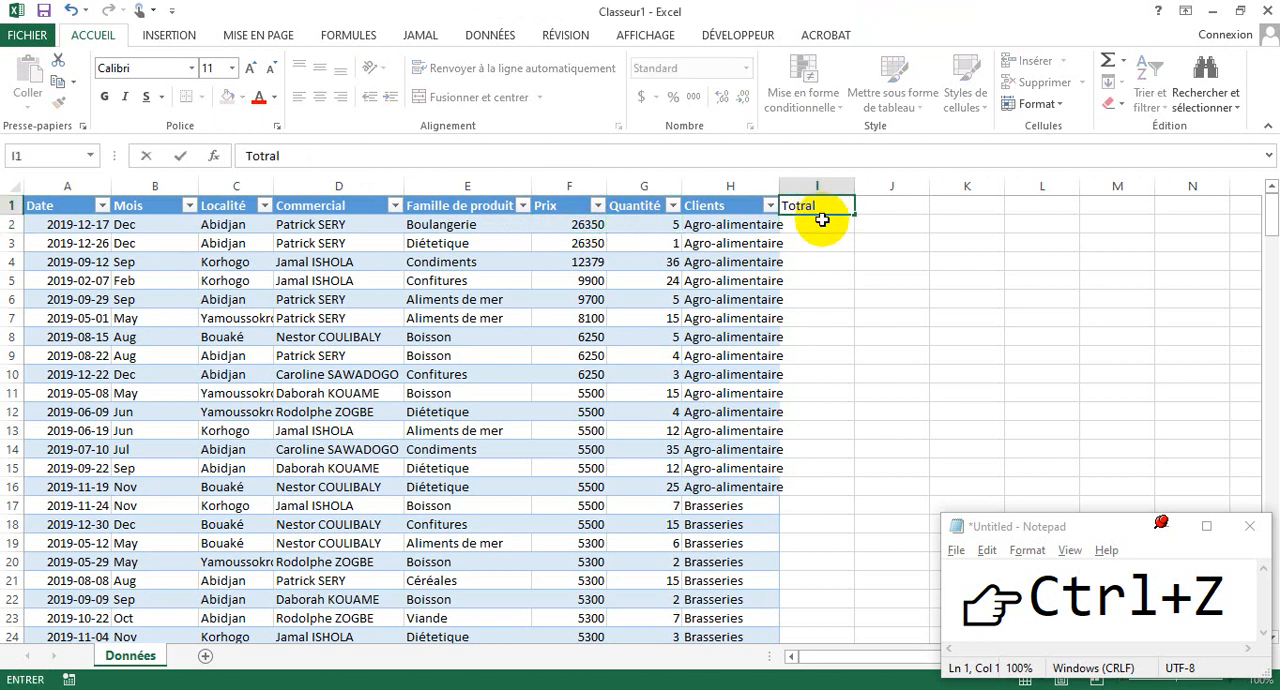
key(BackSpace)
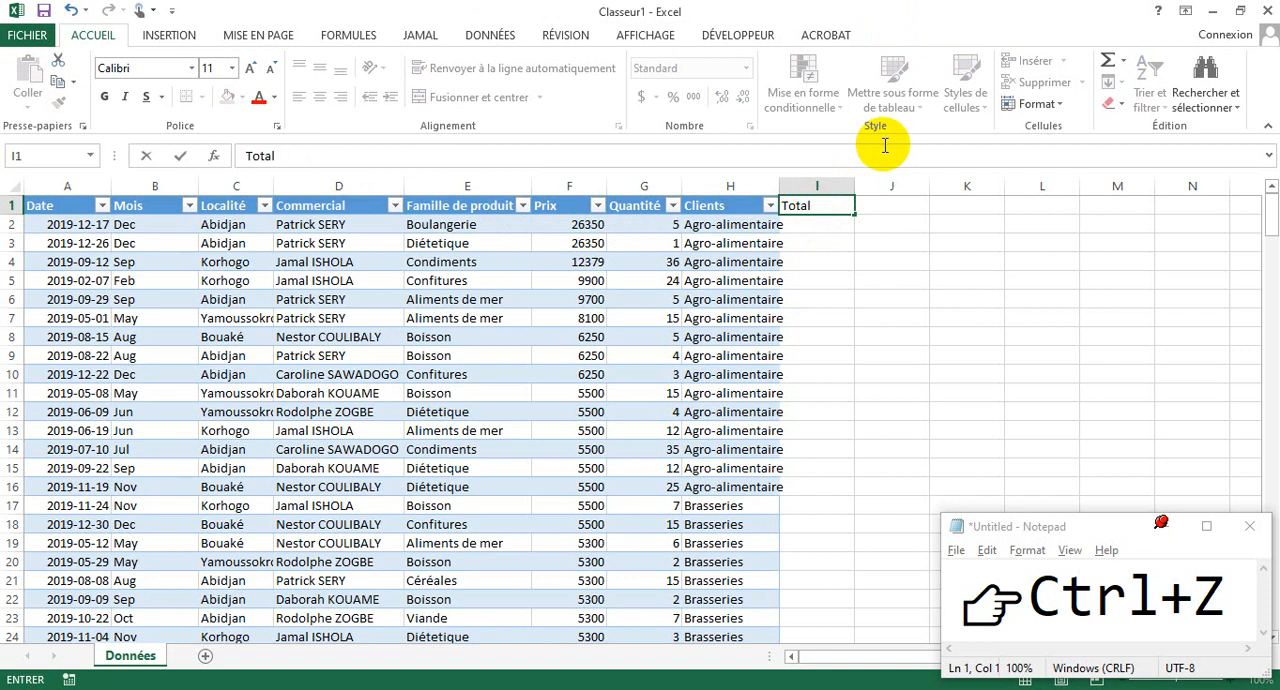
click(828, 246)
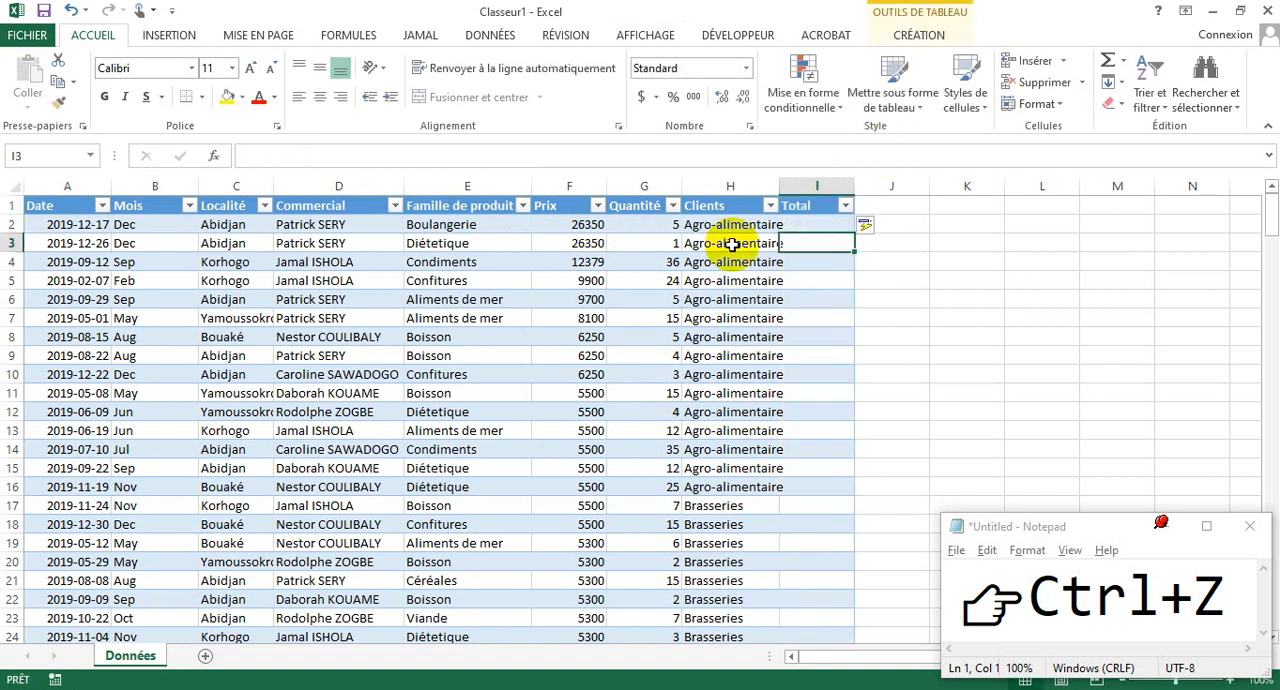
- Enter a formula in I2 under Total that multiplies the row's Prix by its Quantité
click(819, 223)
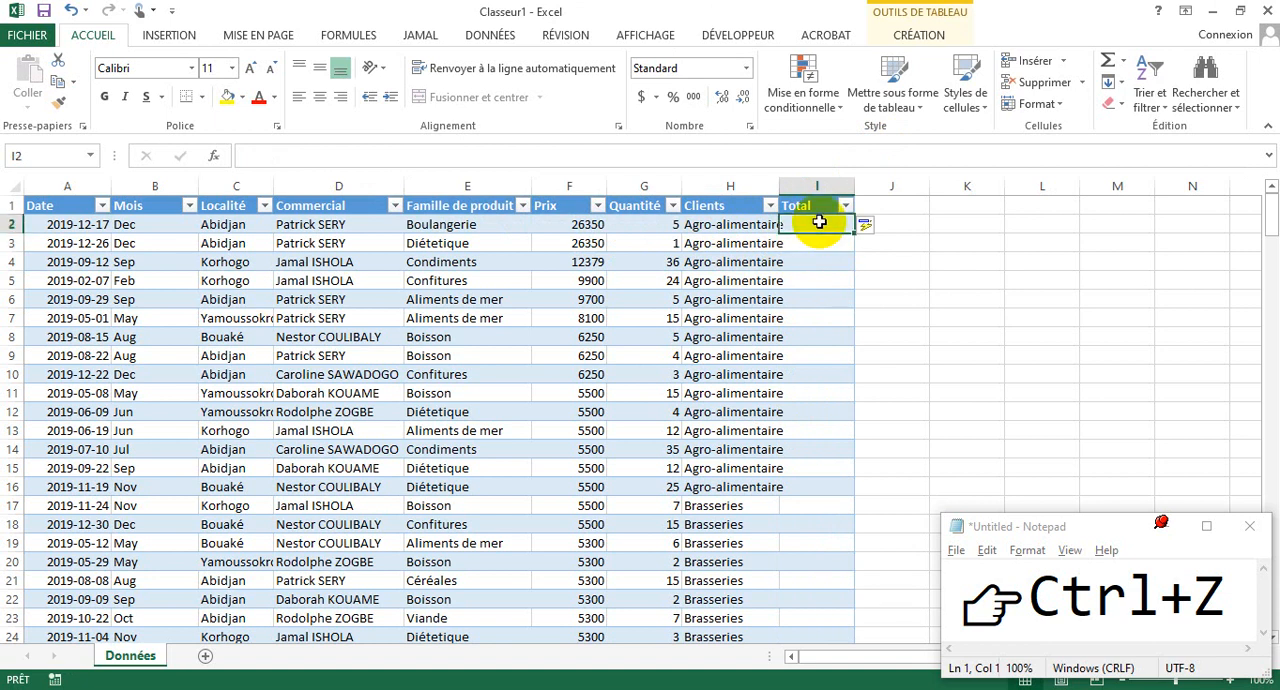
text(=)
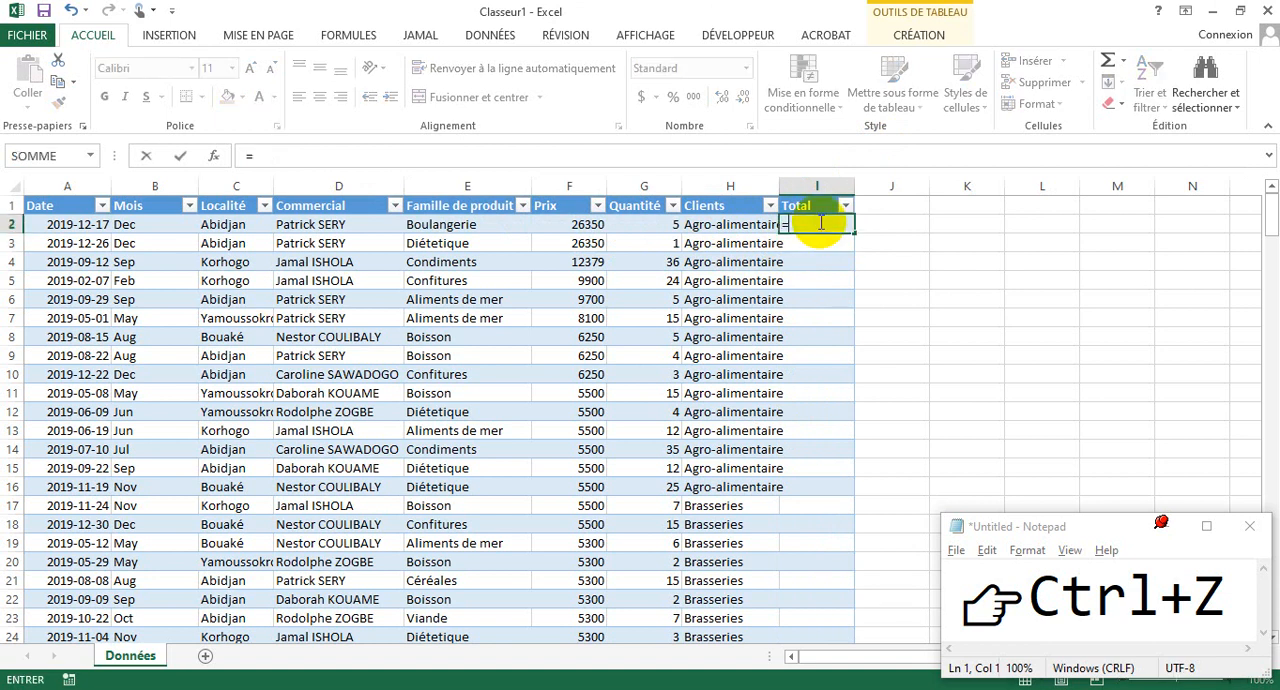
click(578, 222)
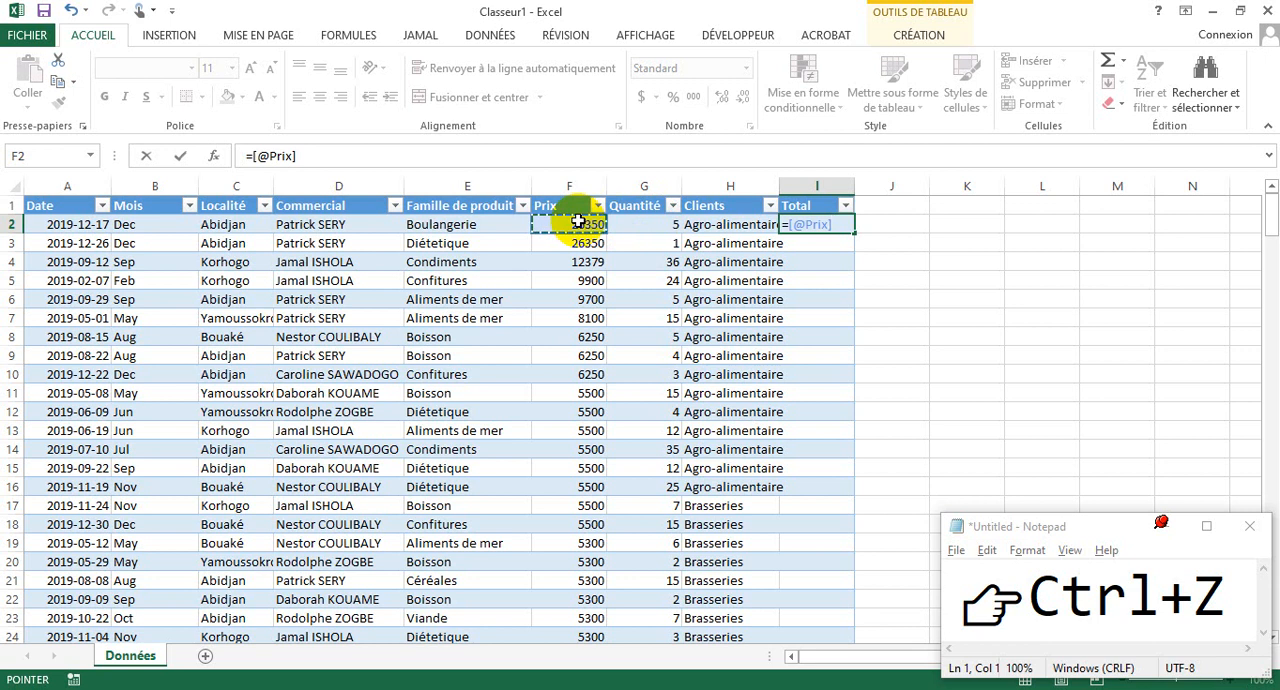
text(*)
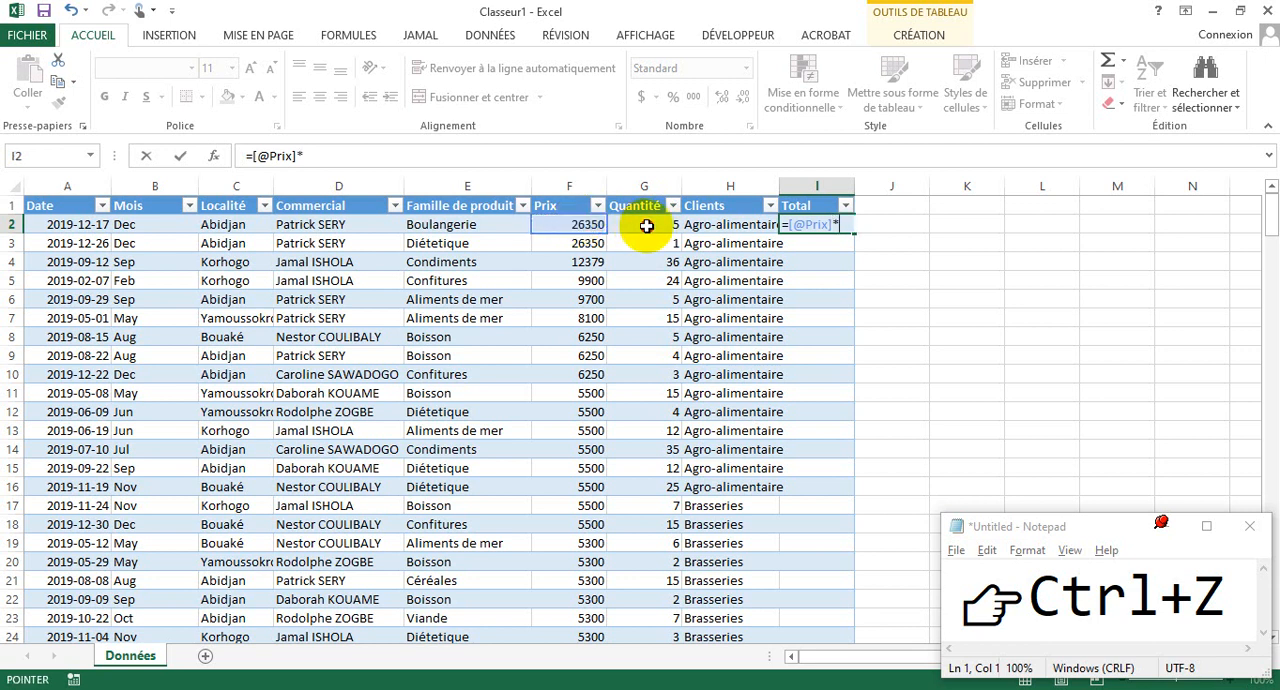
click(646, 226)
key(Return)
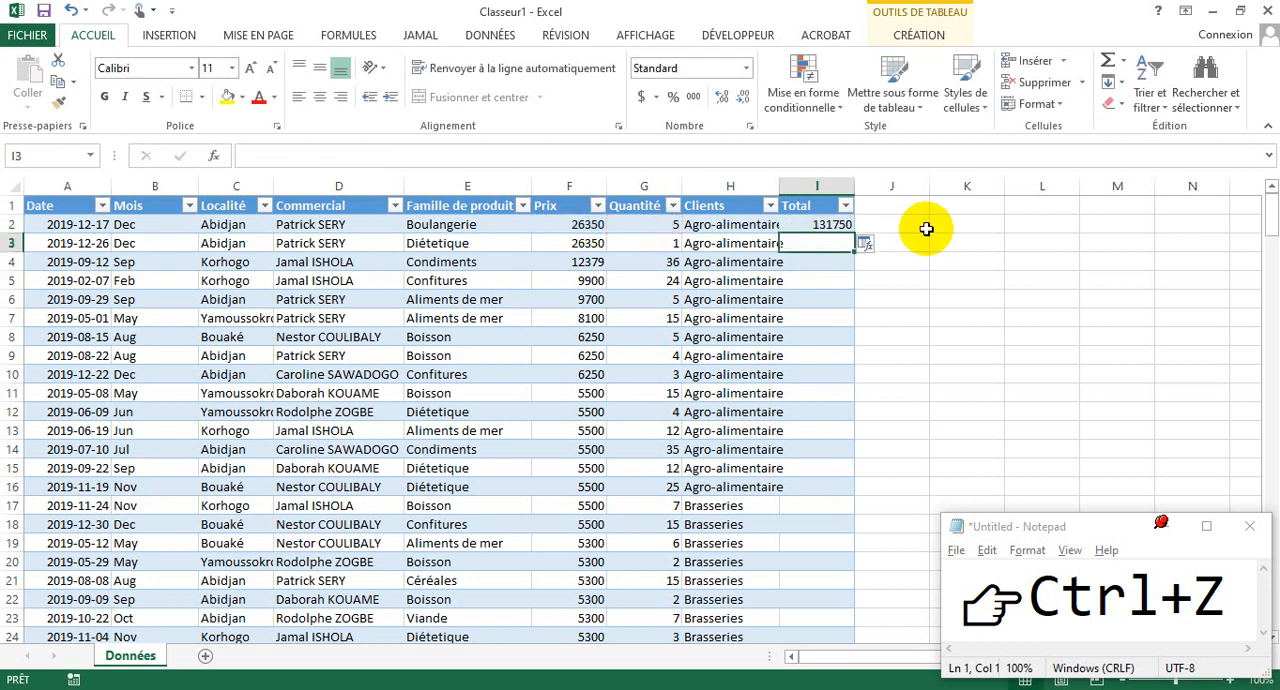
- Fill the Total formula in I2 down through all rows of the table
key(ctrl+z)
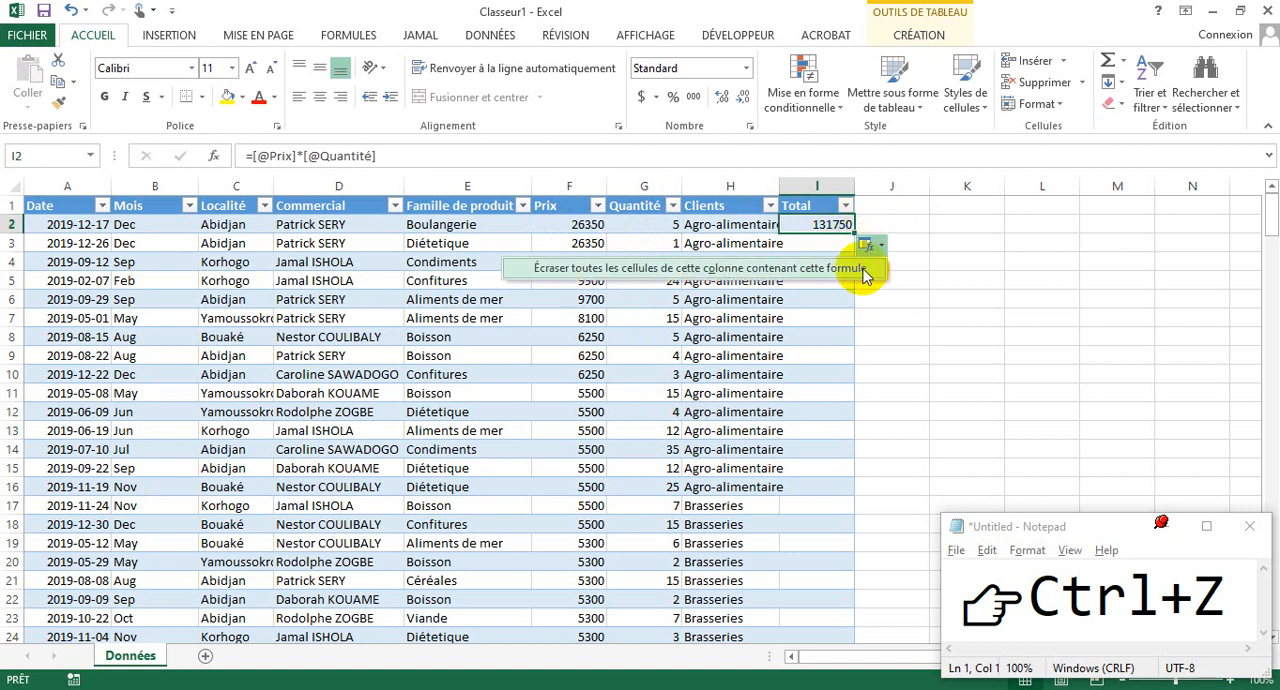
click(824, 244)
click(834, 226)
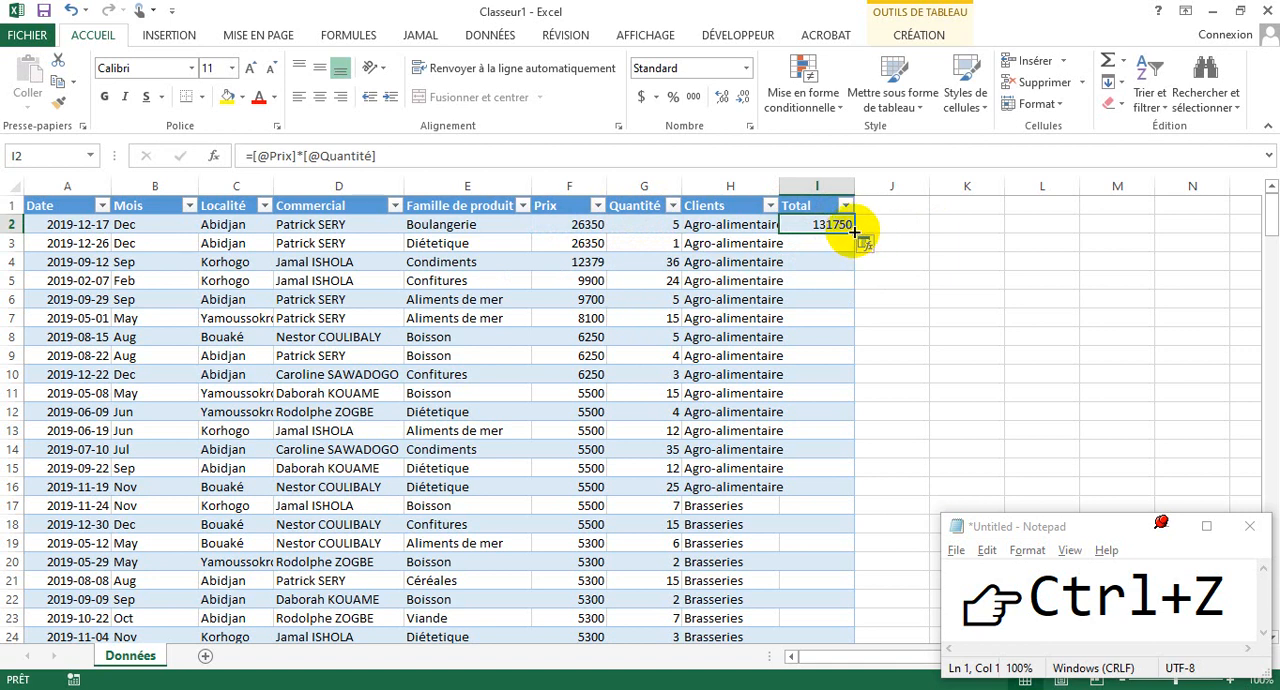
double_click(855, 231)
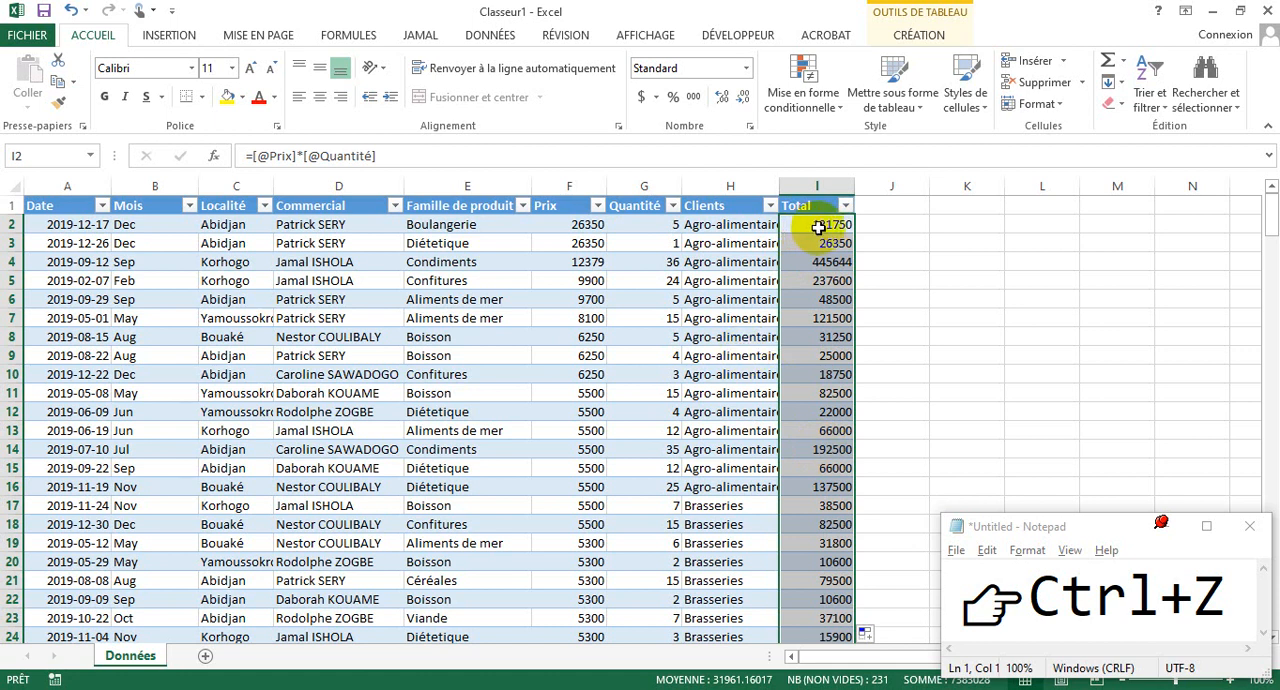
click(818, 228)
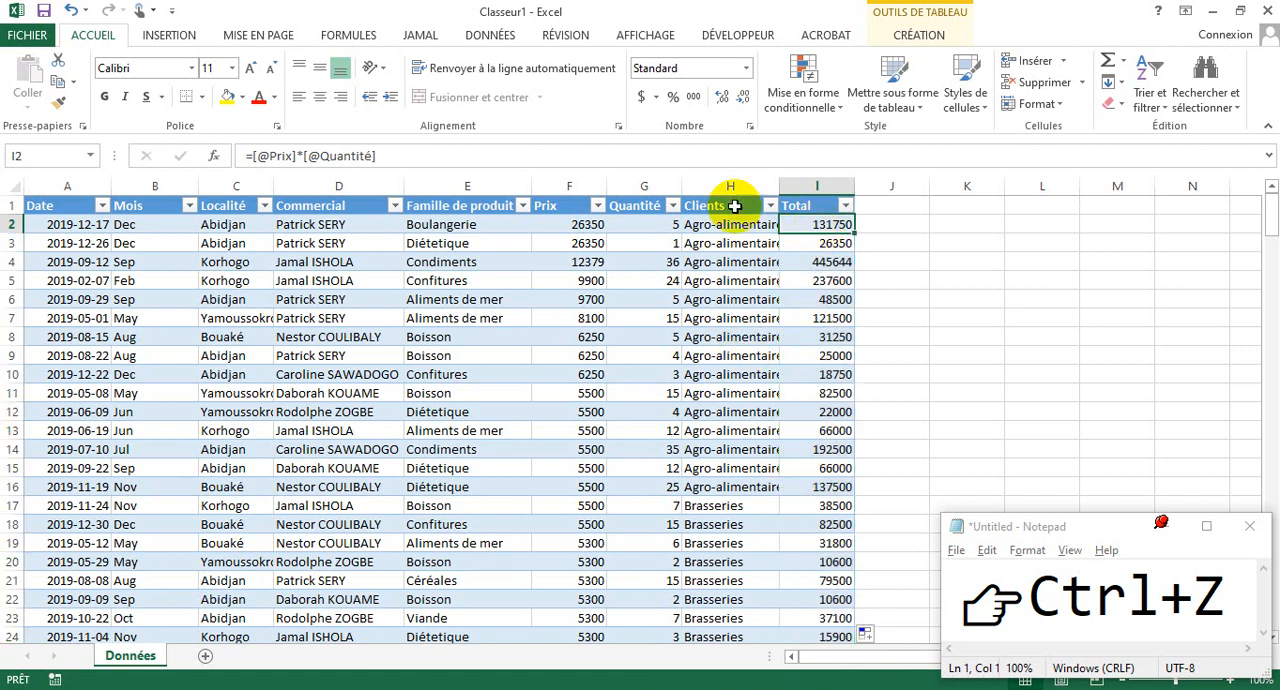
- Format the price in F2 as Nombre with a thousands separator and 0 decimals
click(588, 223)
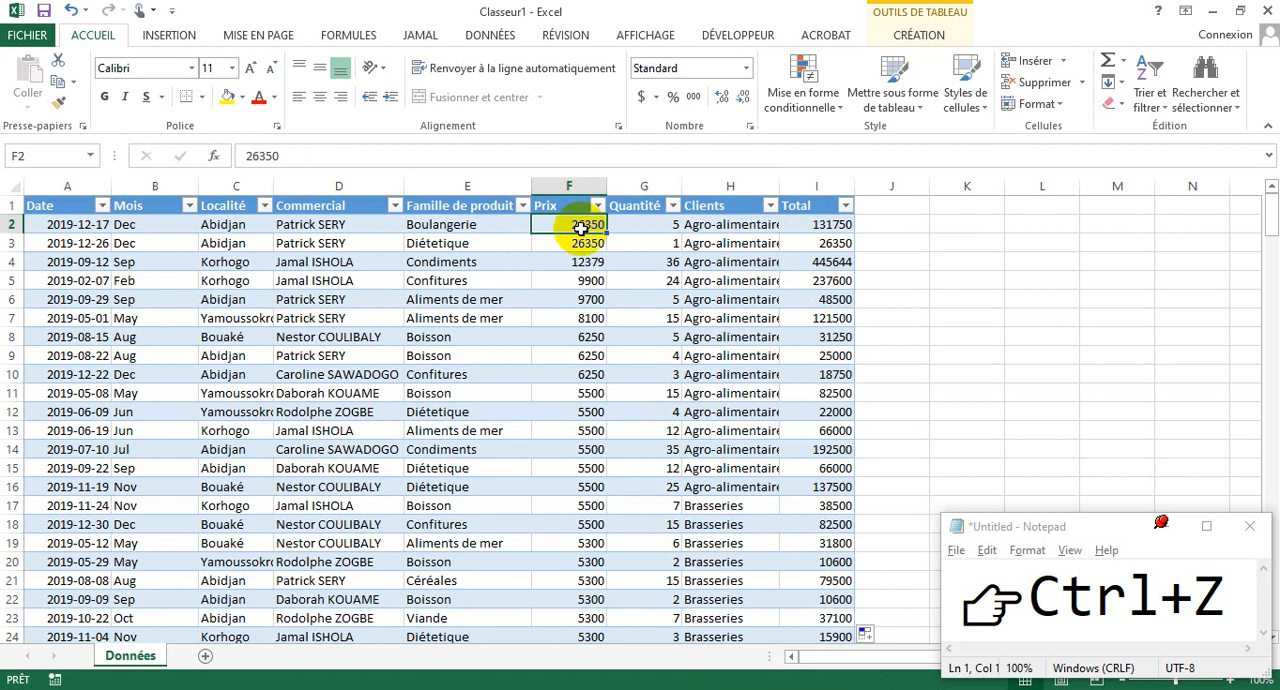
click(694, 97)
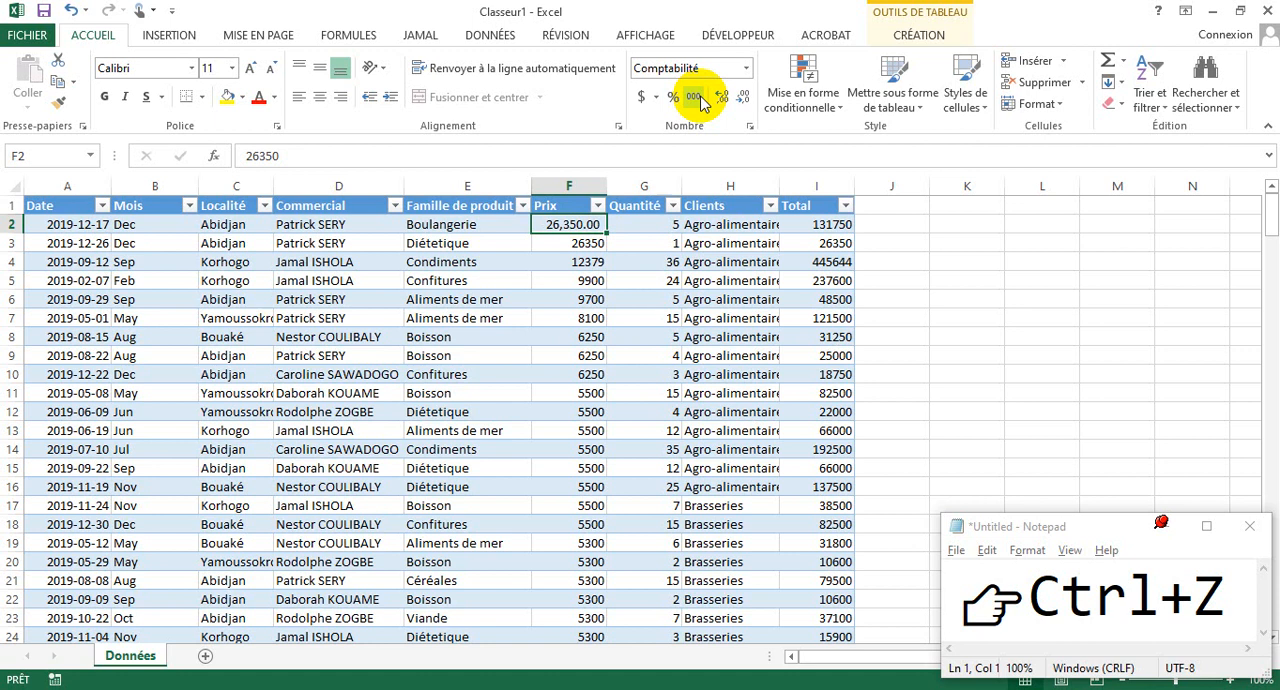
click(745, 68)
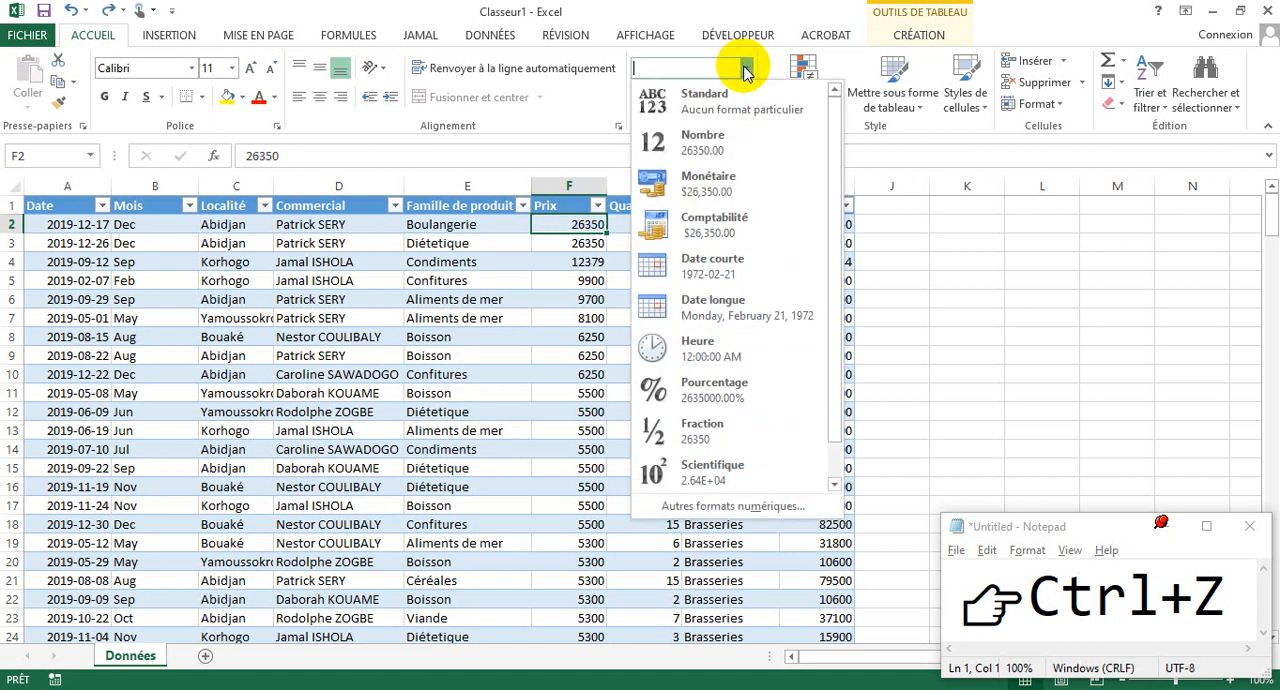
click(703, 142)
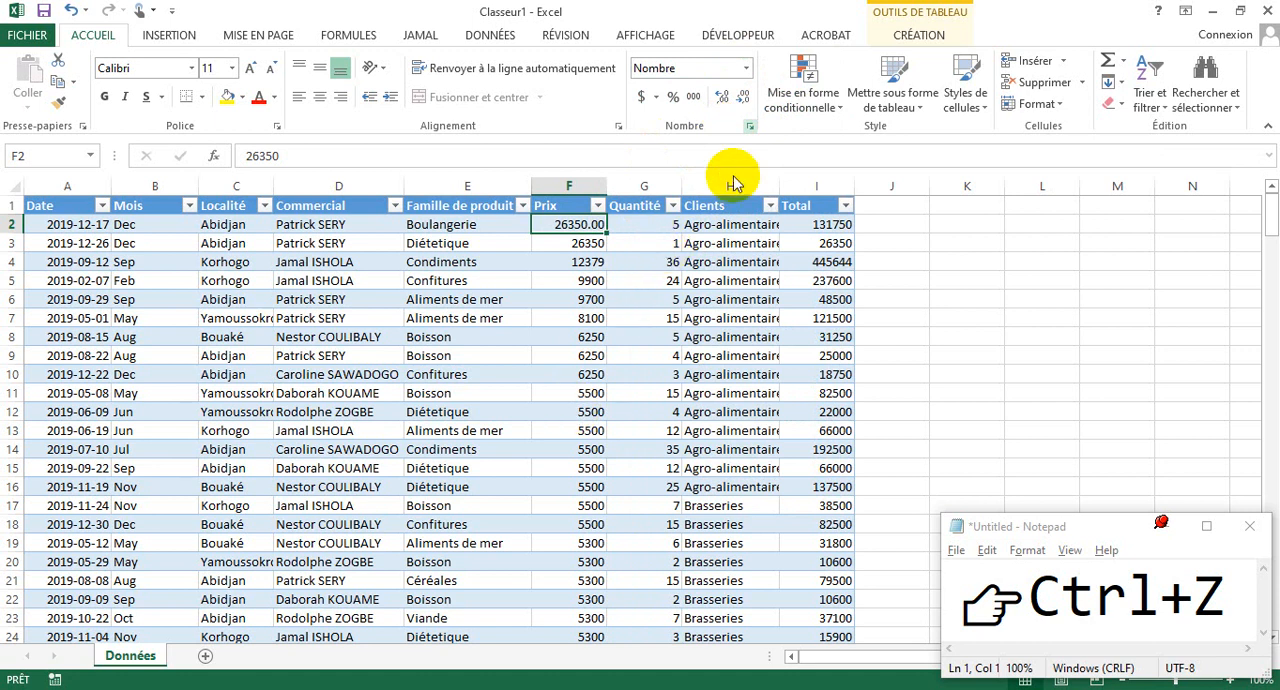
click(749, 125)
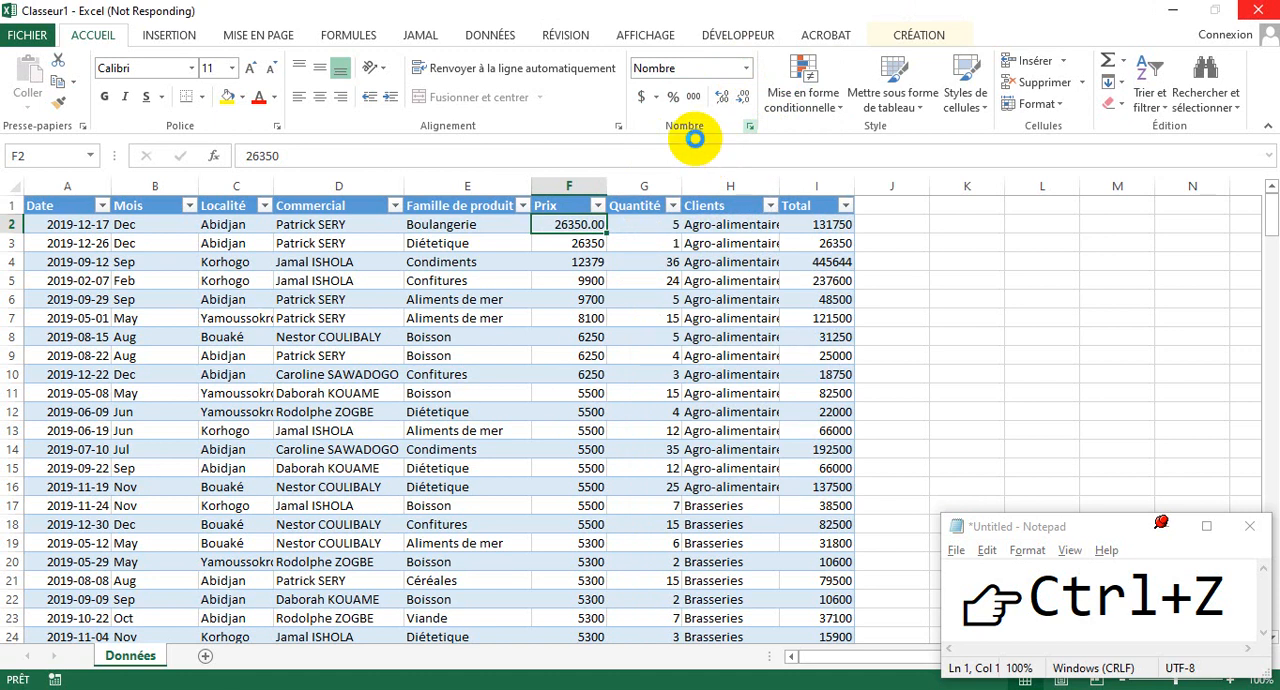
click(626, 254)
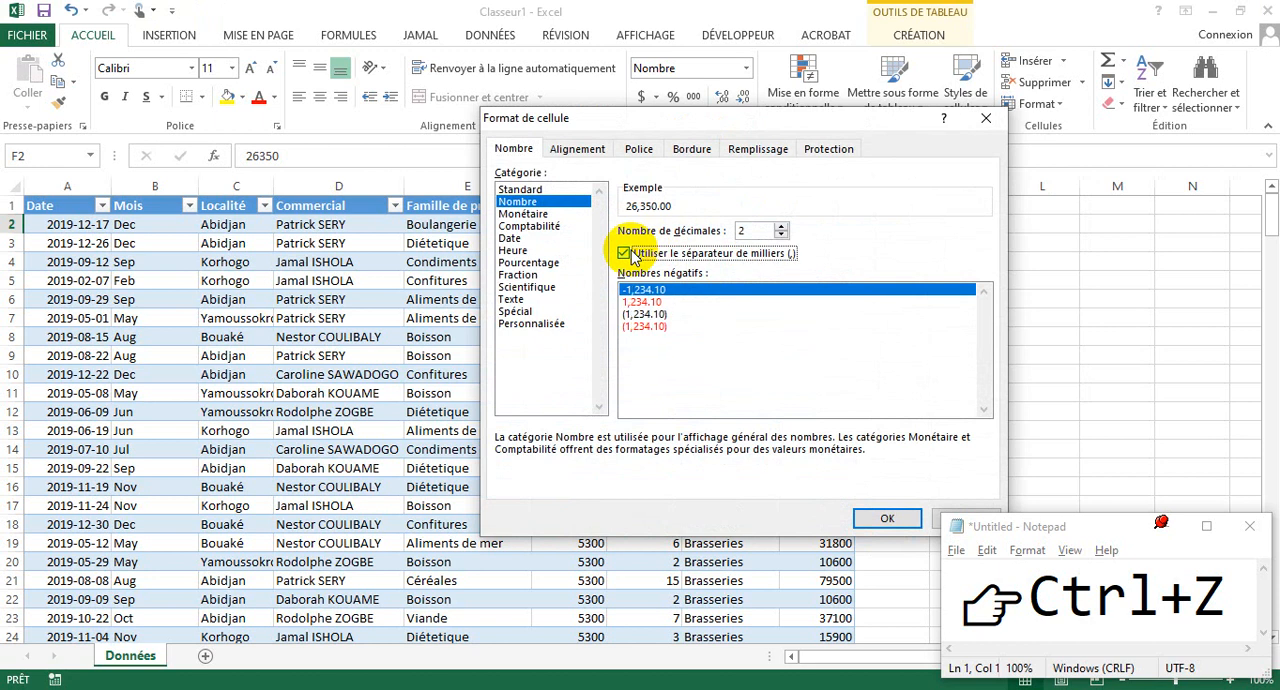
click(780, 236)
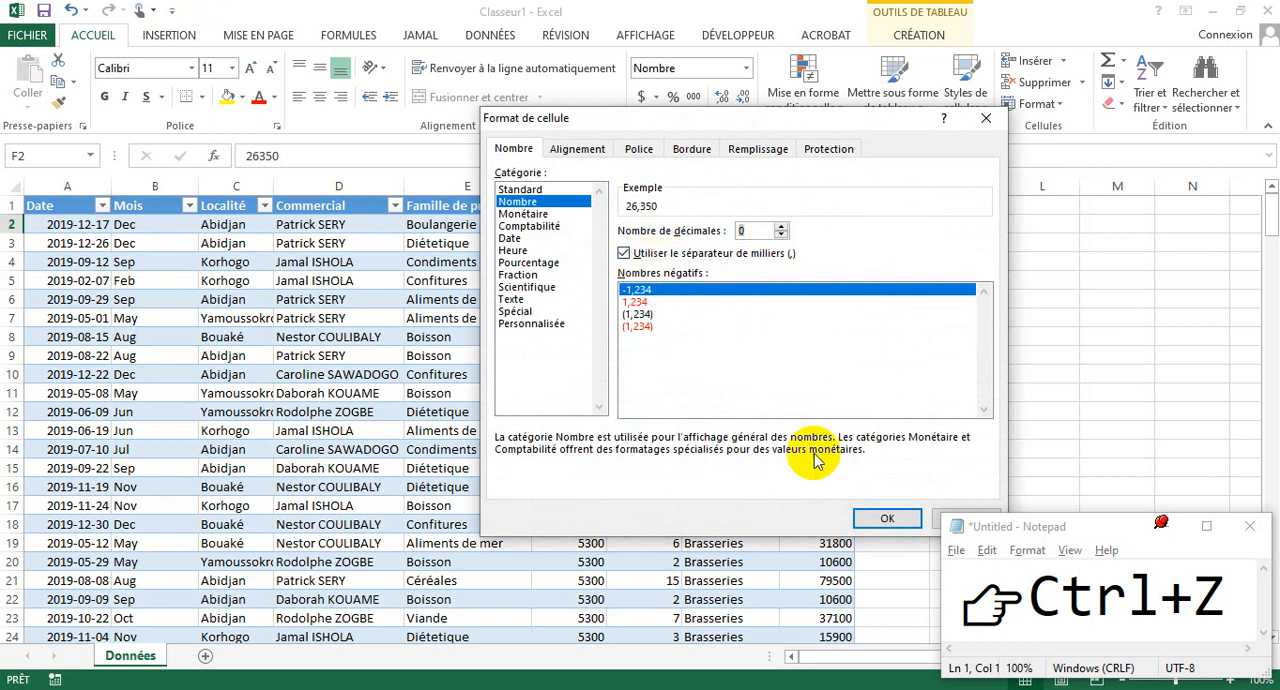
click(876, 522)
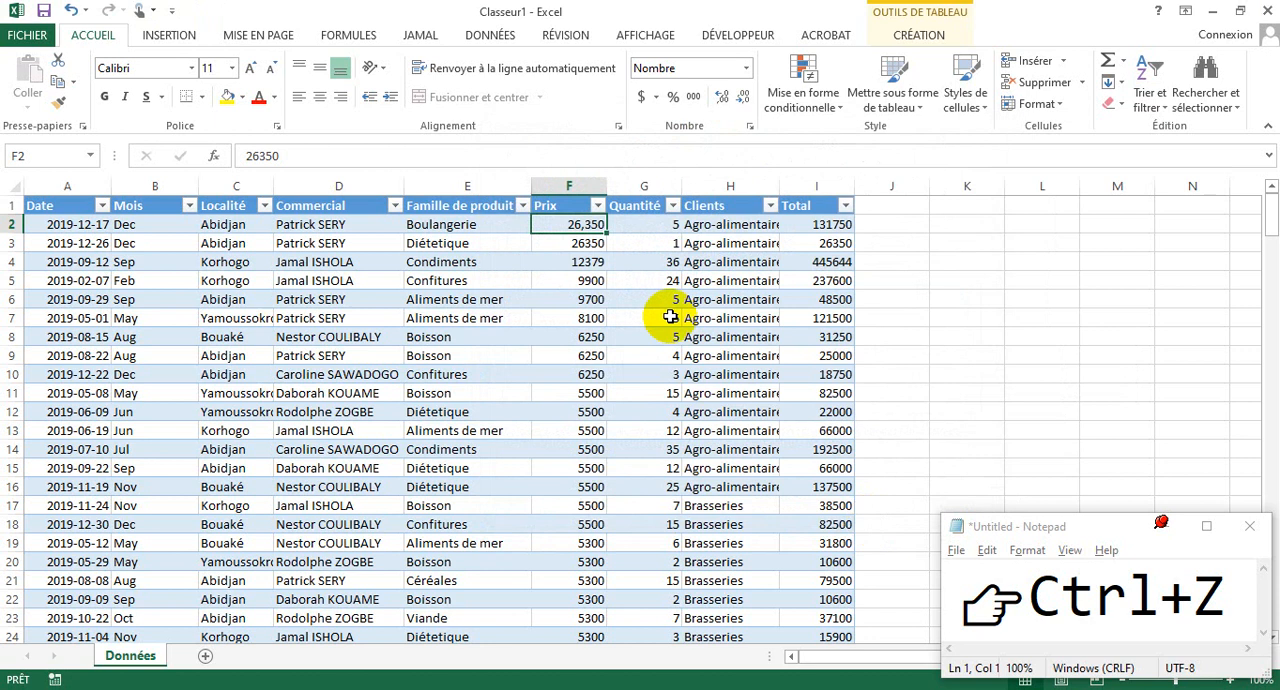
- Copy the number format of F2 onto the rest of the Prix column, from F3 down
click(579, 246)
click(567, 226)
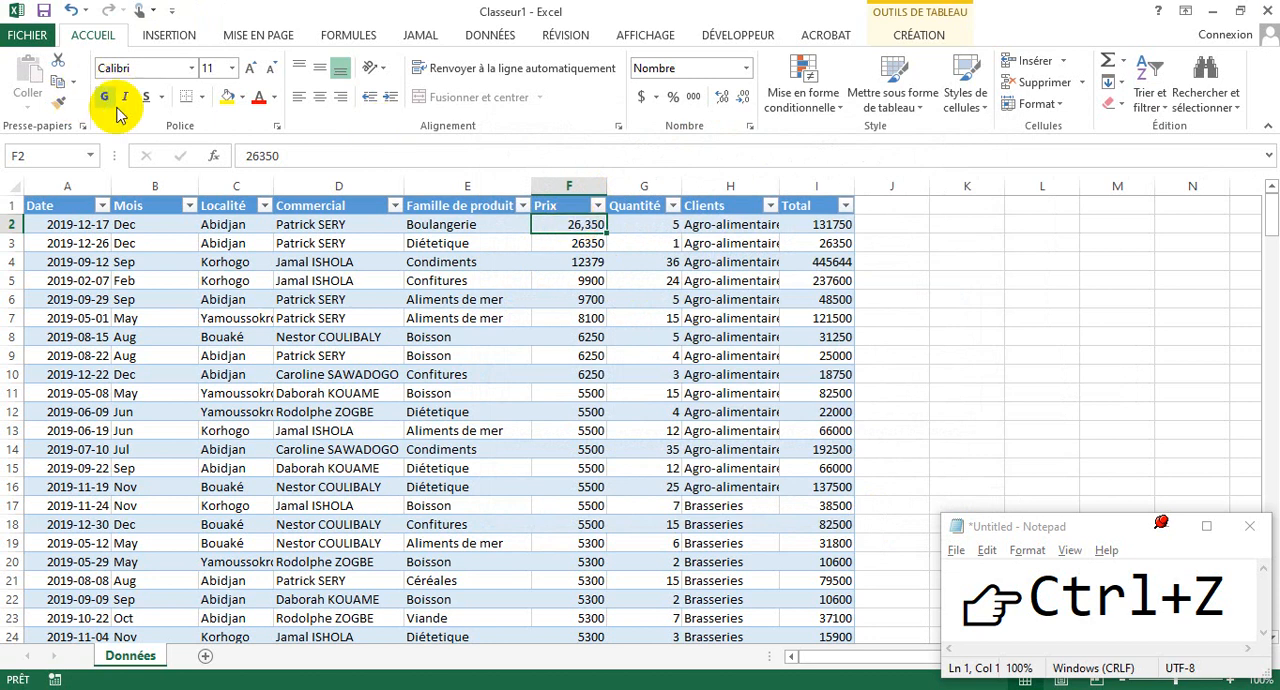
click(62, 104)
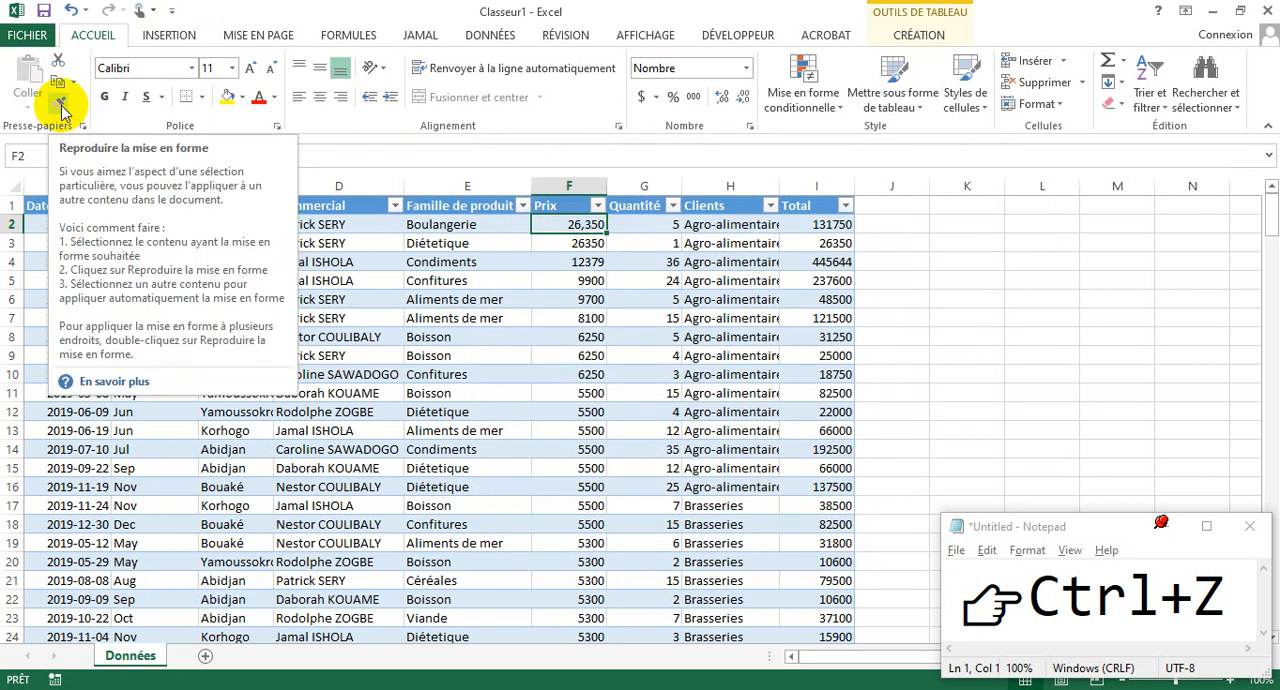
click(62, 104)
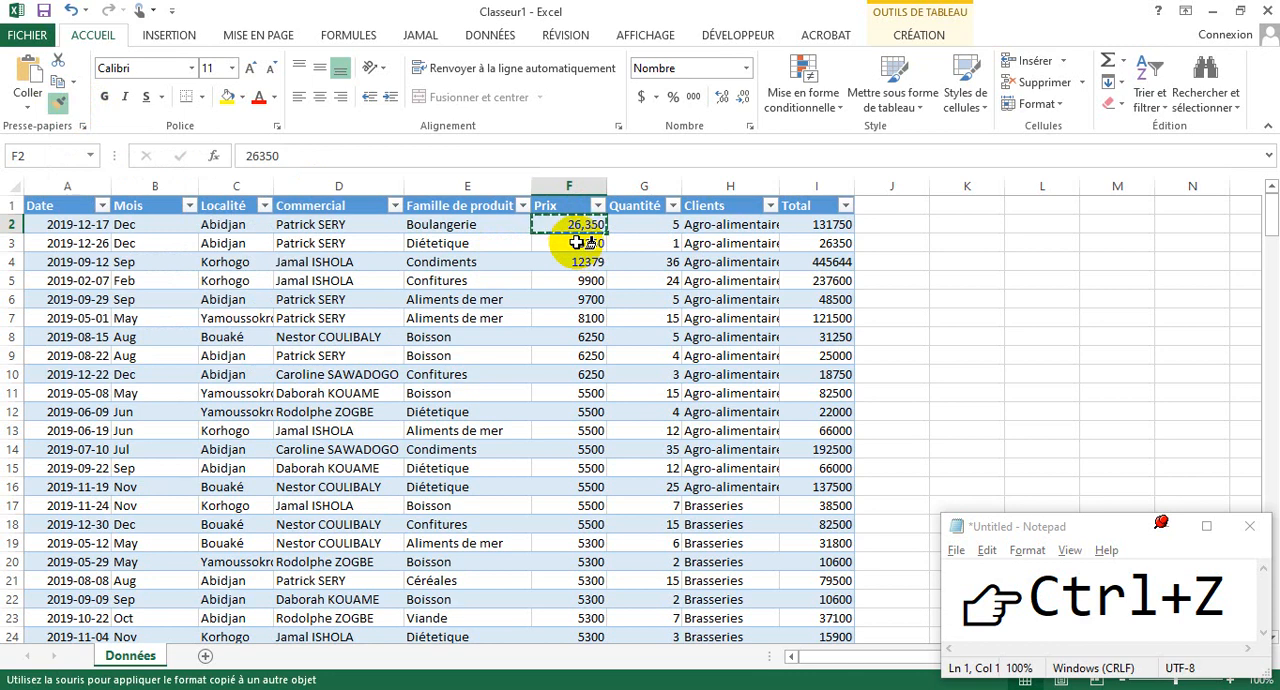
mouse_move(577, 243)
mouse_down()
mouse_move(566, 674)
mouse_move(590, 606)
mouse_move(560, 616)
mouse_move(568, 547)
mouse_move(569, 596)
mouse_up()
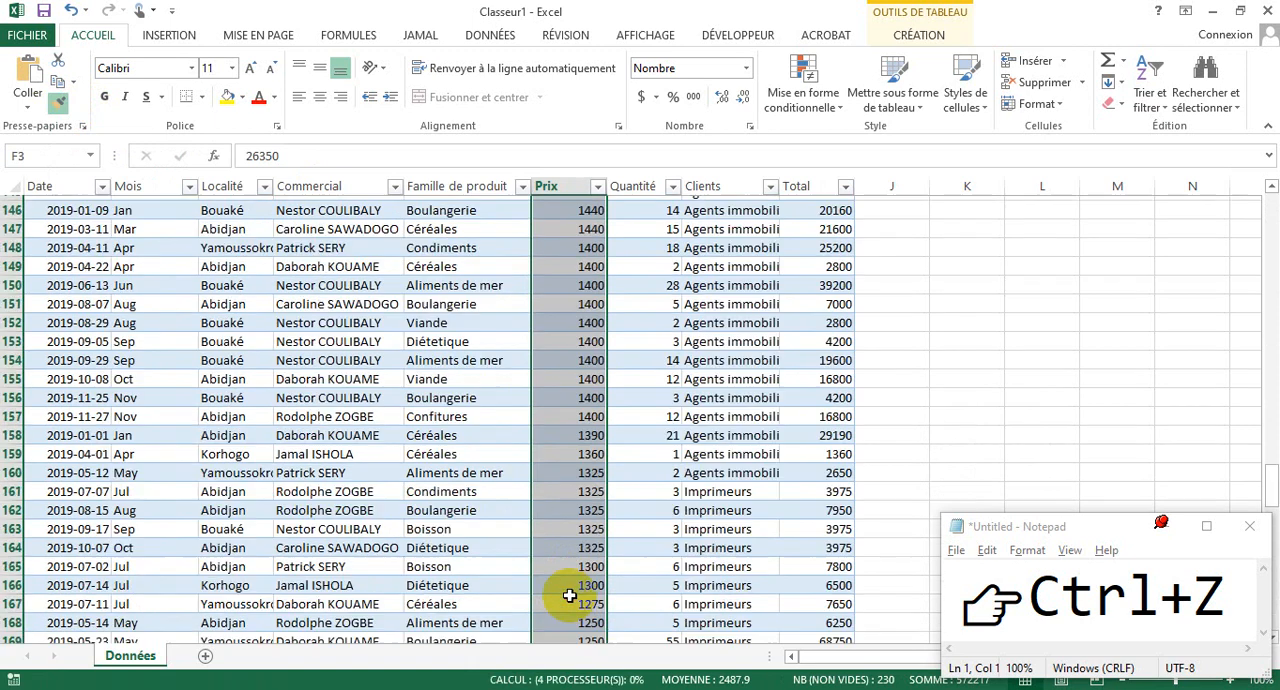
click(587, 256)
- Copy the formatting of the whole Prix column, starting at F2, onto the Total column starting at I2
click(580, 224)
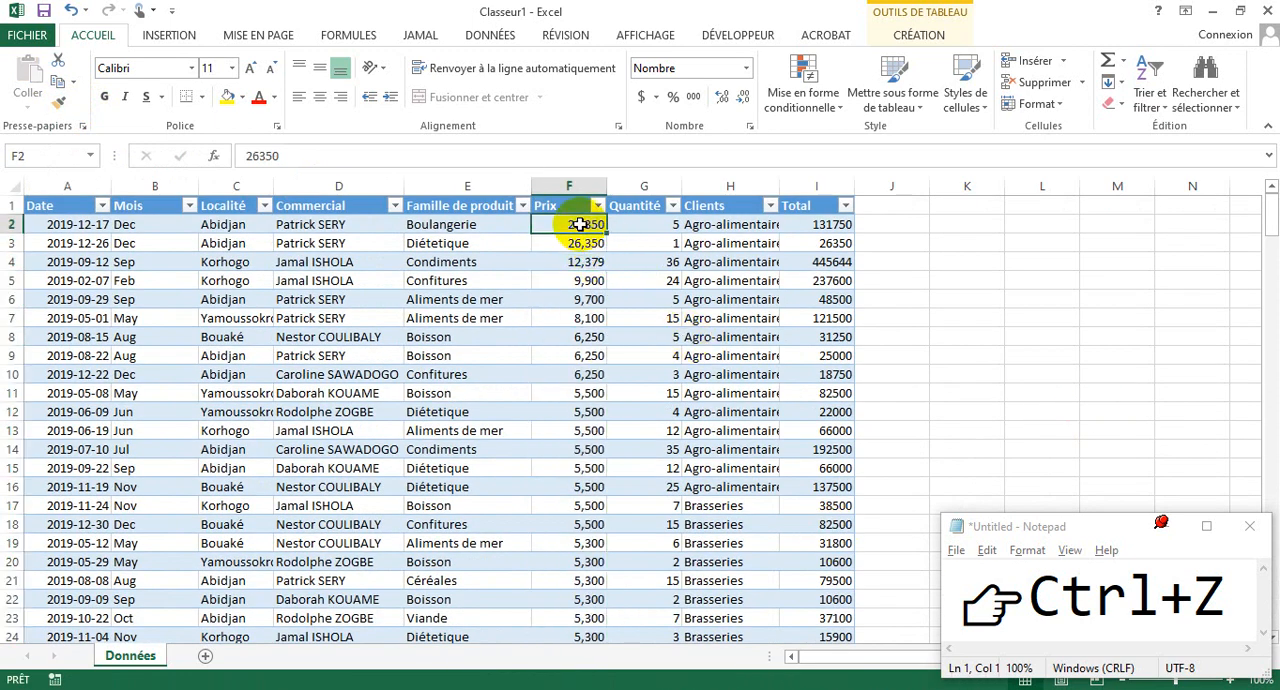
key(ctrl+shift+Down)
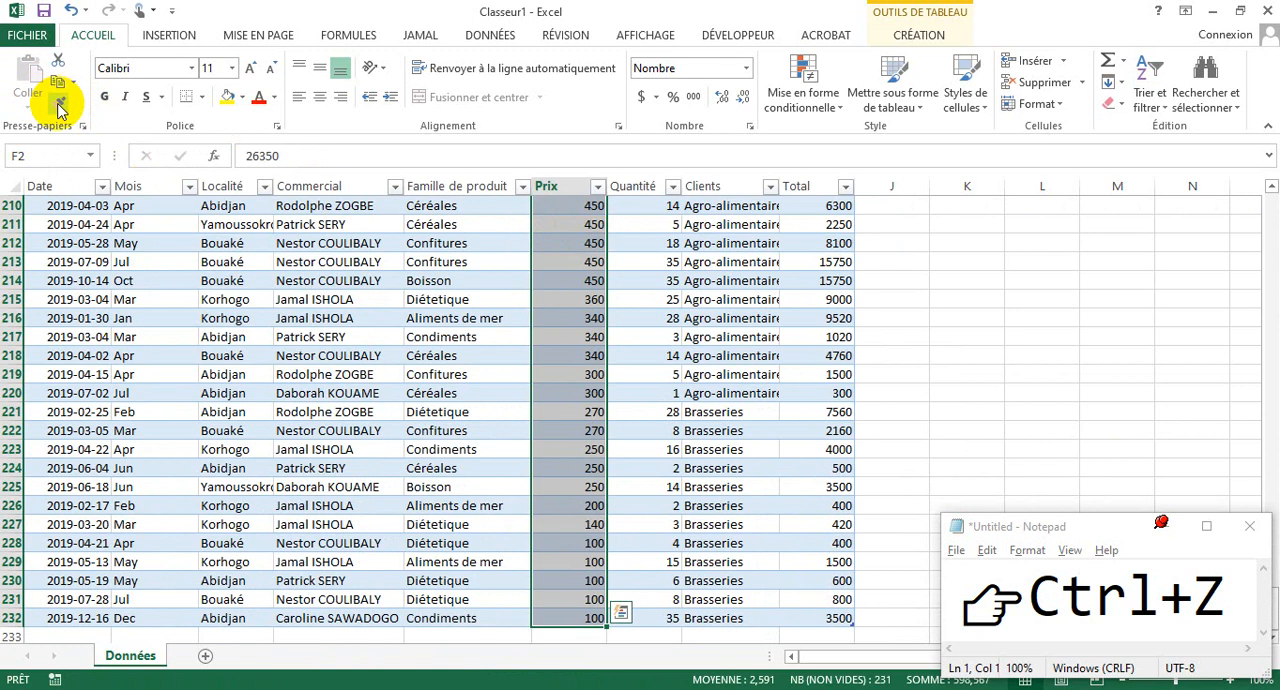
click(60, 105)
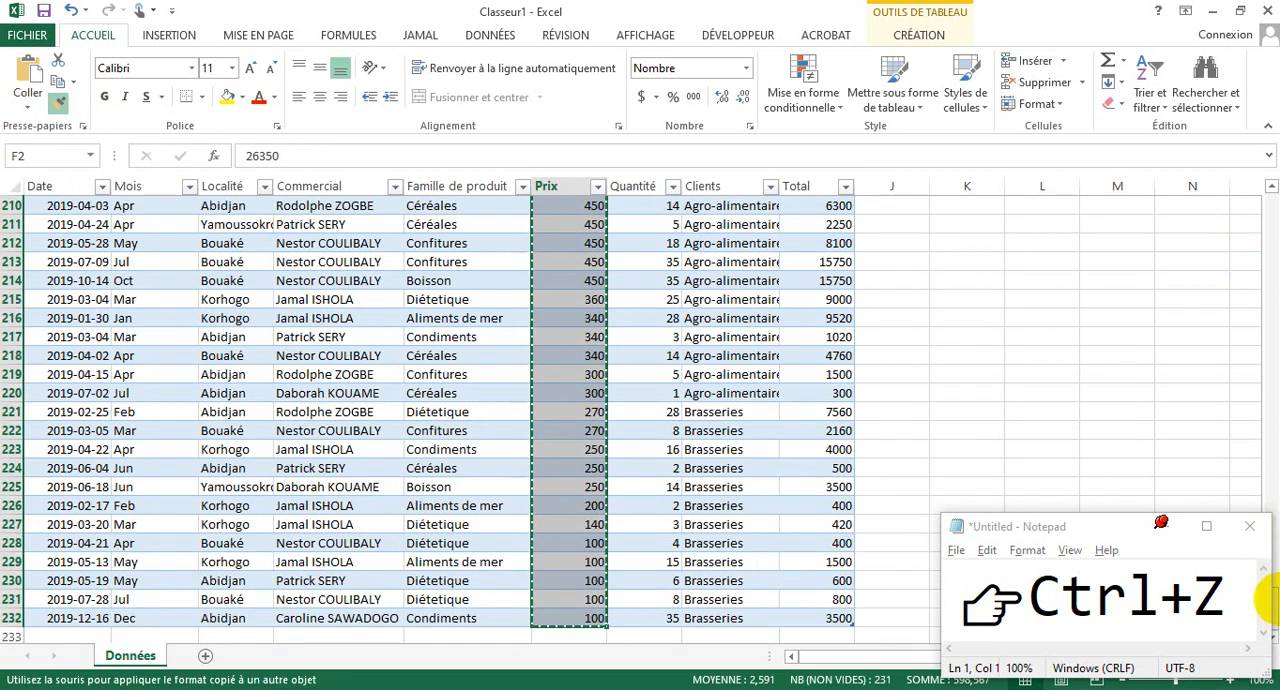
drag(1279, 604, 1279, 196)
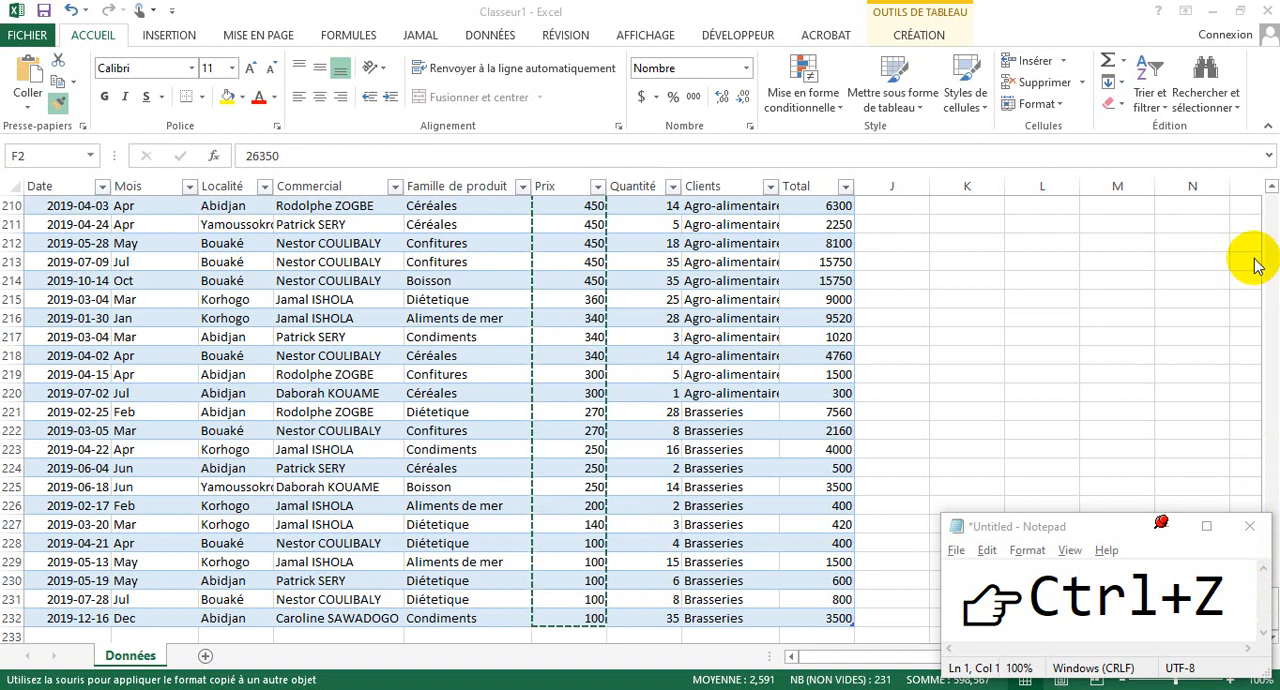
drag(1100, 528, 1040, 526)
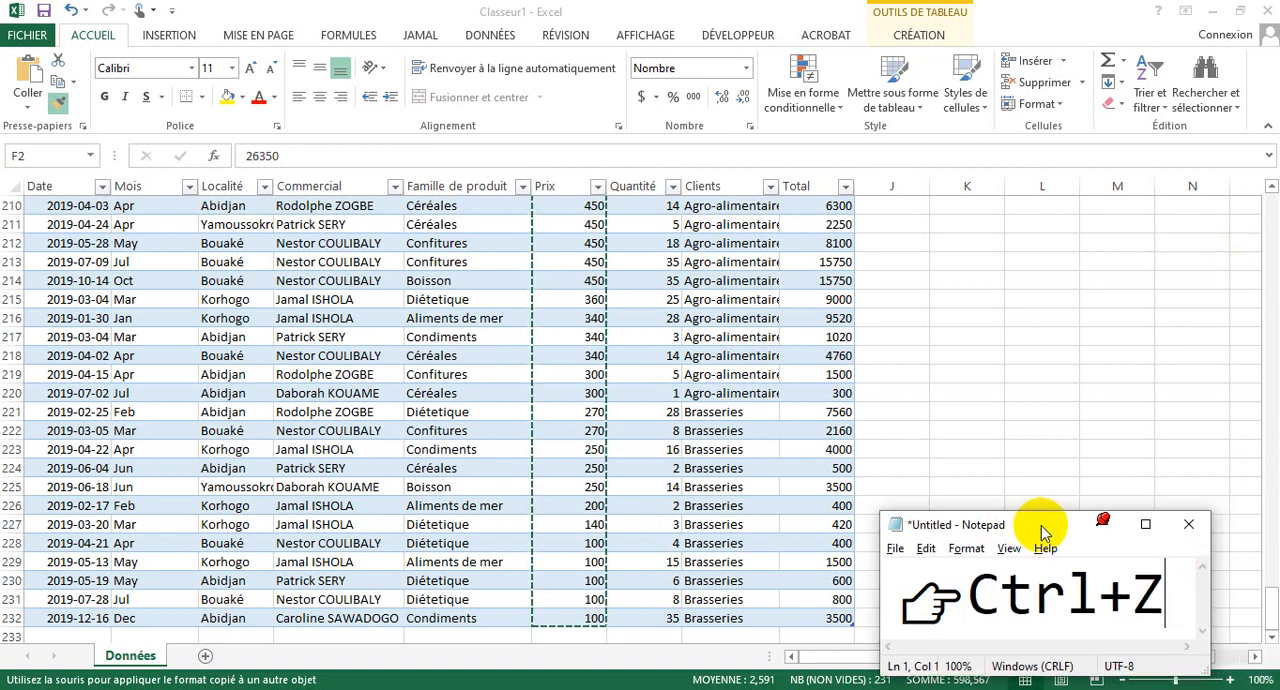
click(1268, 600)
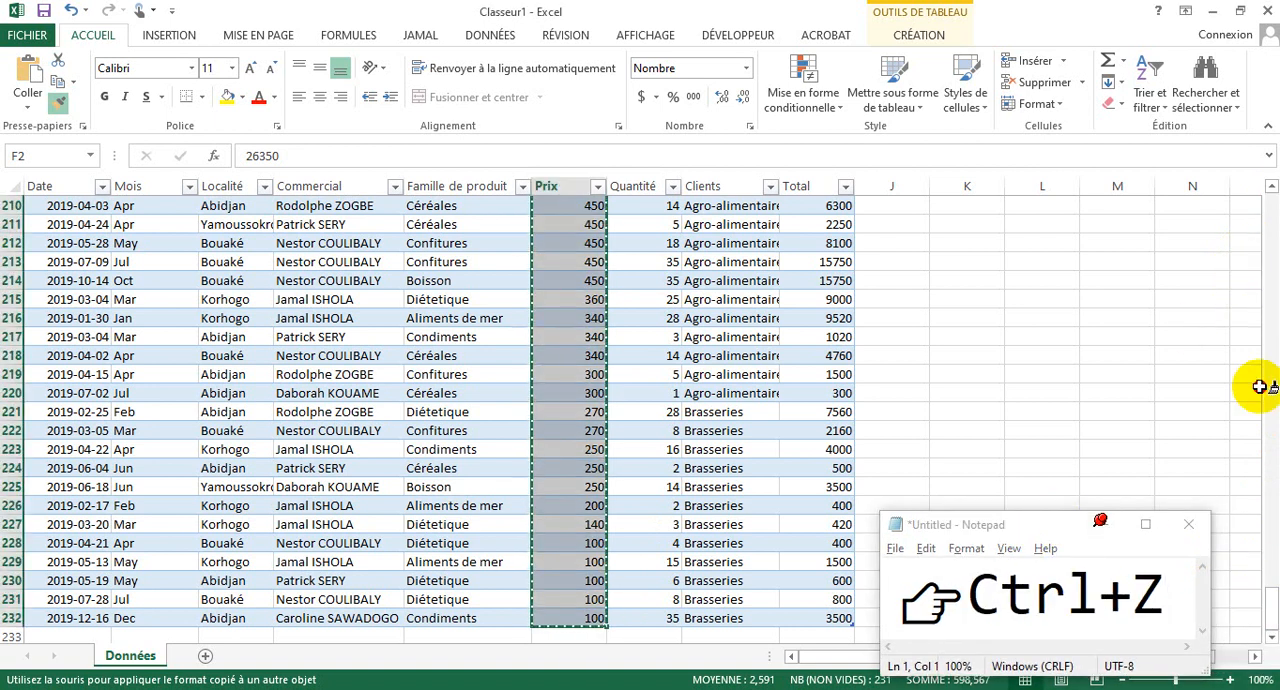
drag(1268, 600, 1270, 95)
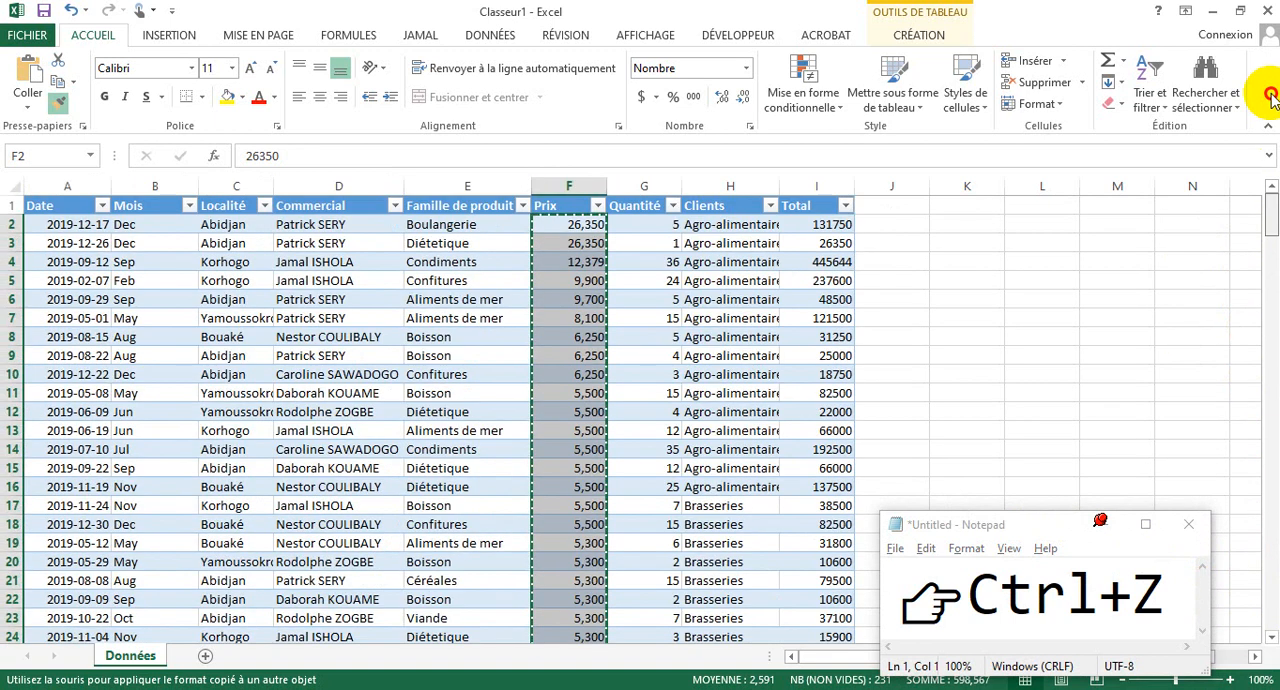
click(817, 223)
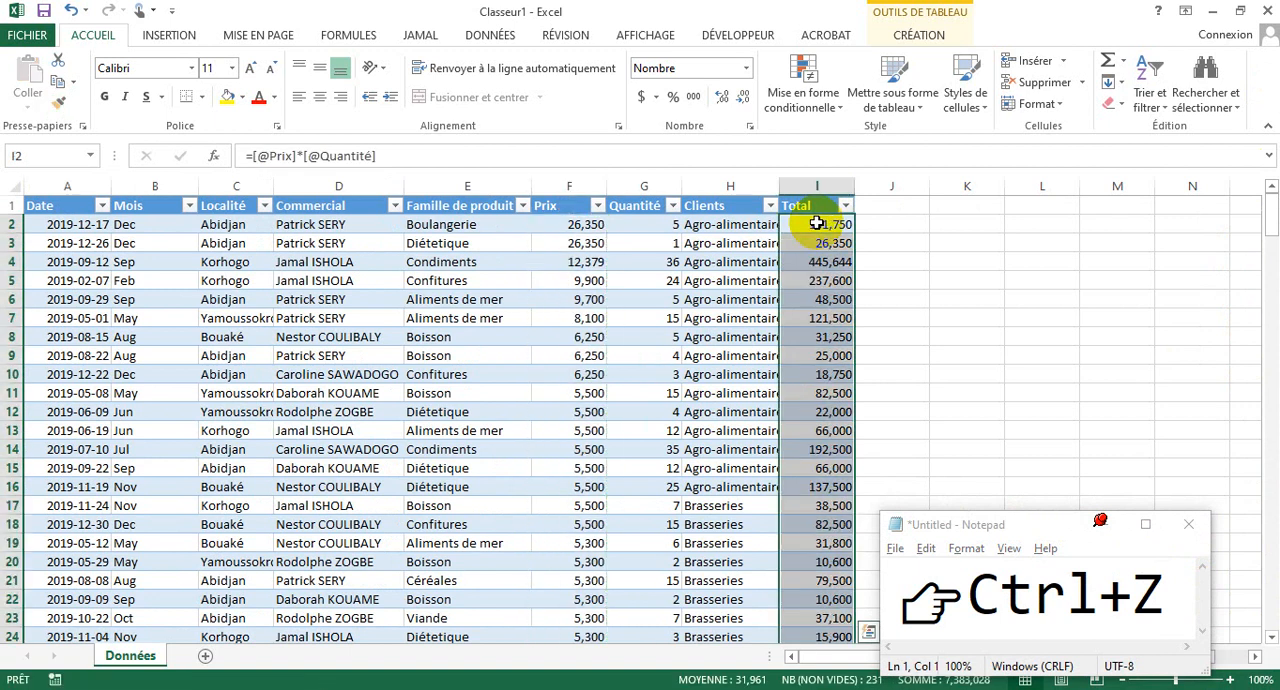
click(889, 243)
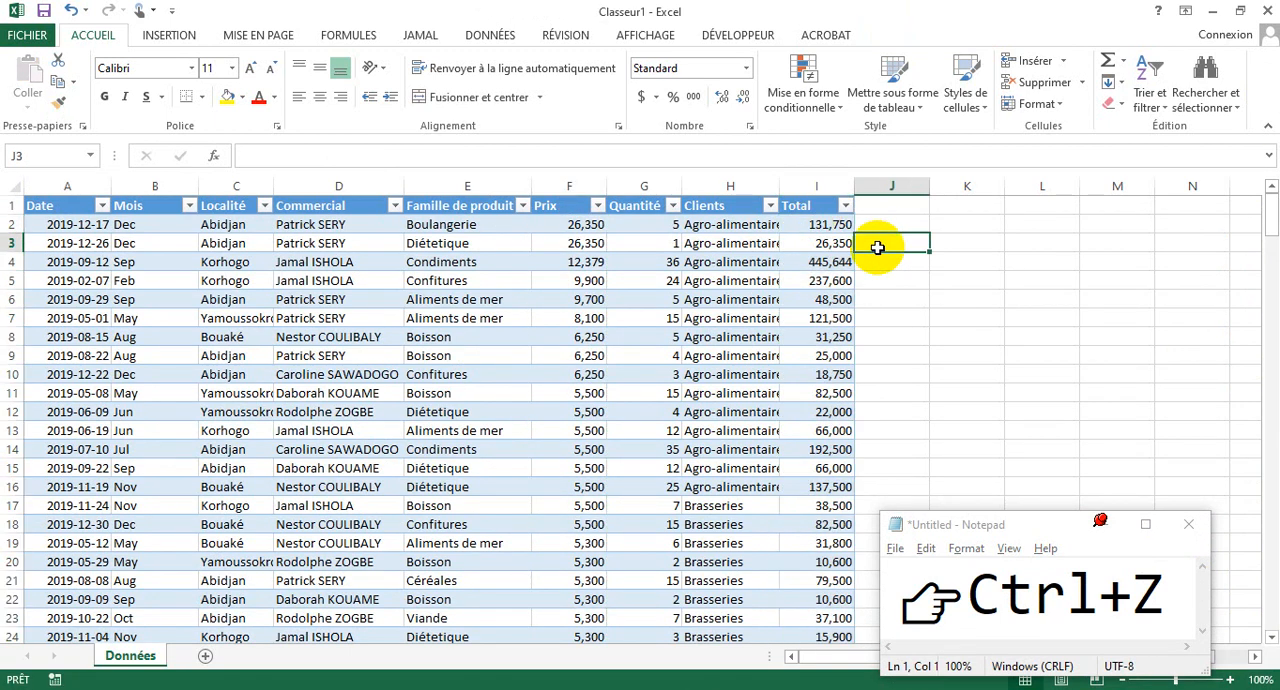
click(822, 280)
click(521, 419)
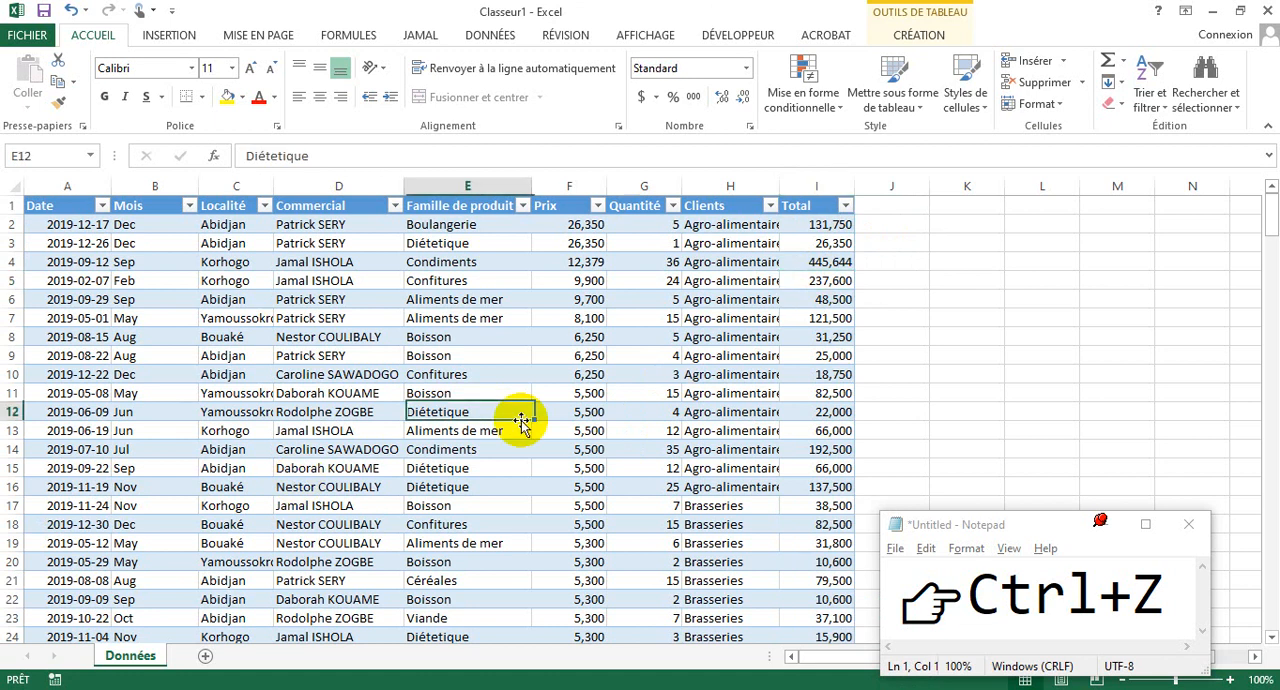
click(556, 370)
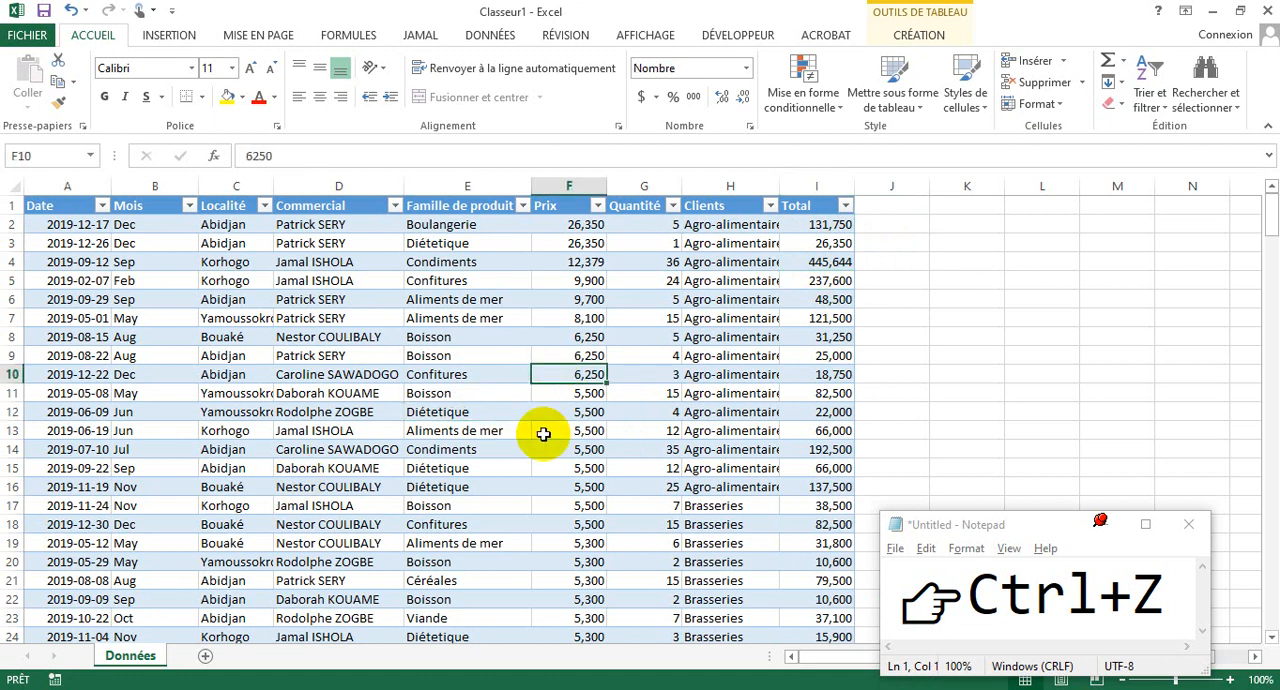
click(572, 318)
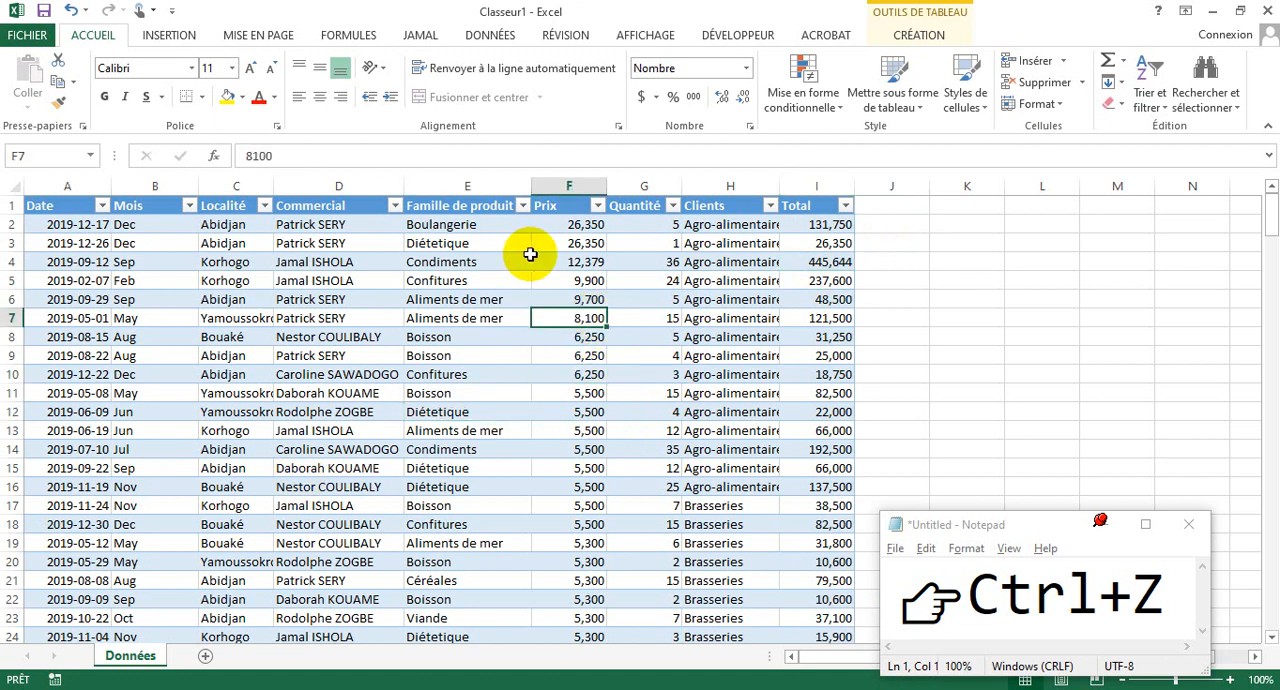
click(700, 279)
click(788, 336)
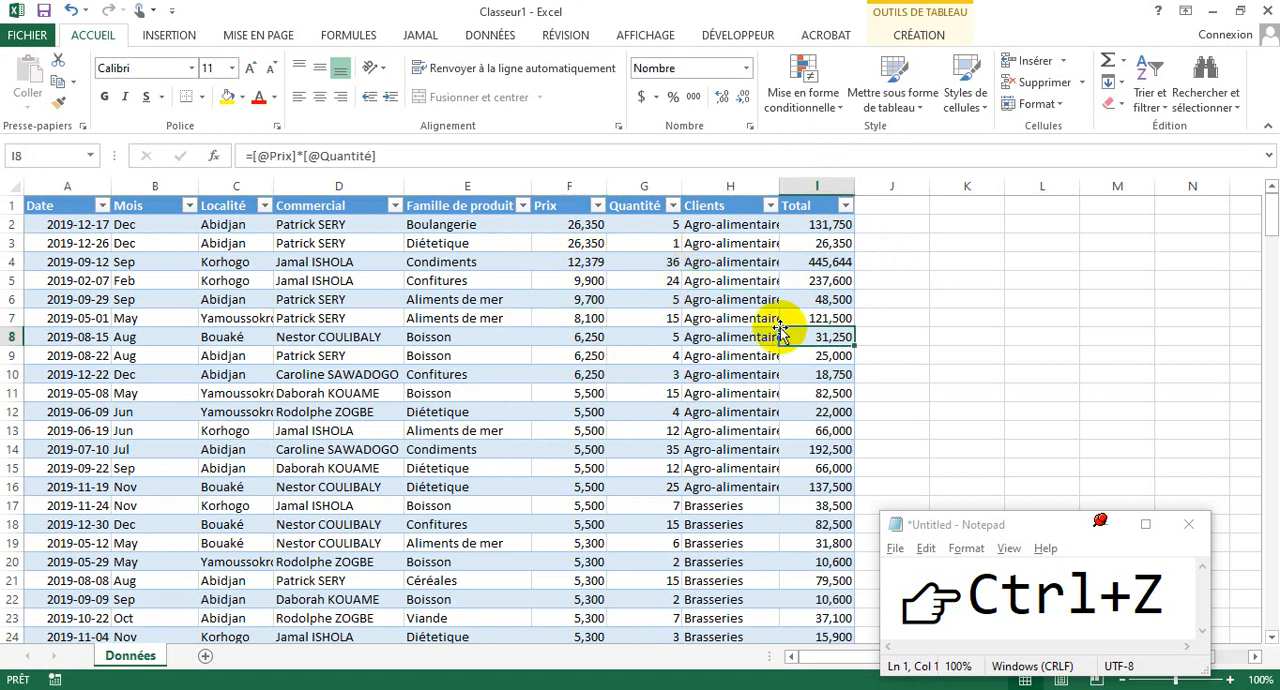
- Change the sales table's style to Style de tableau clair 11
click(906, 104)
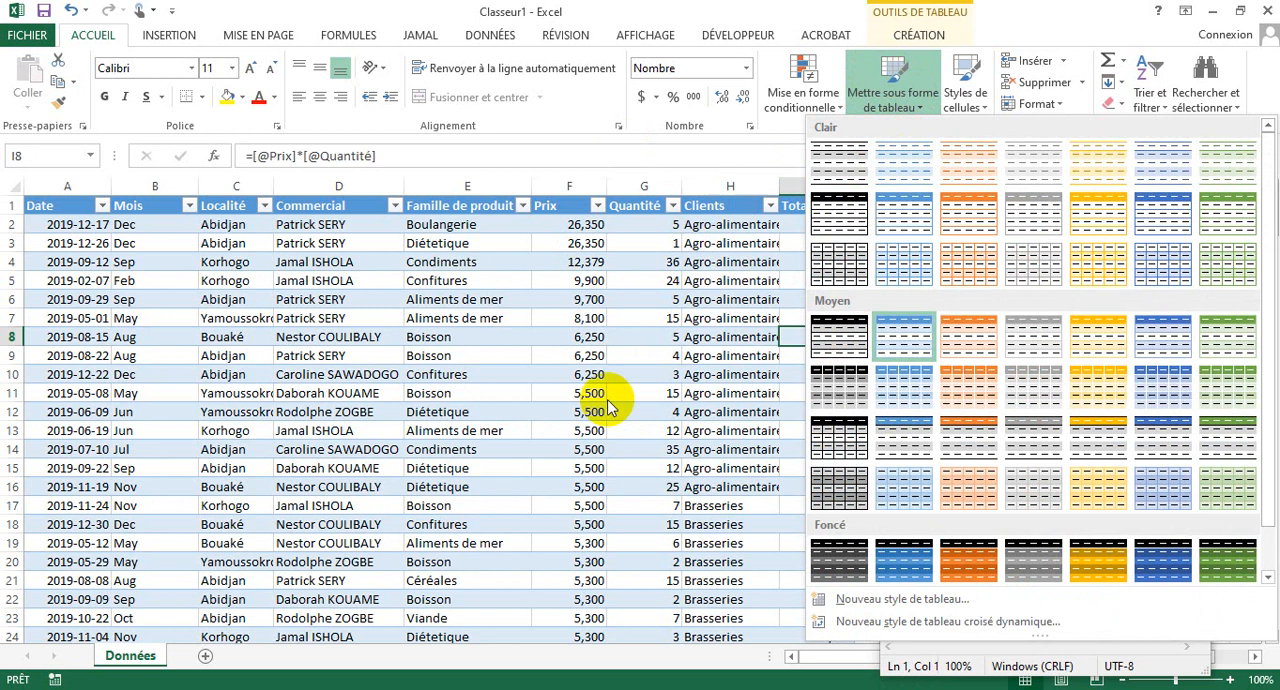
key(ctrl+z)
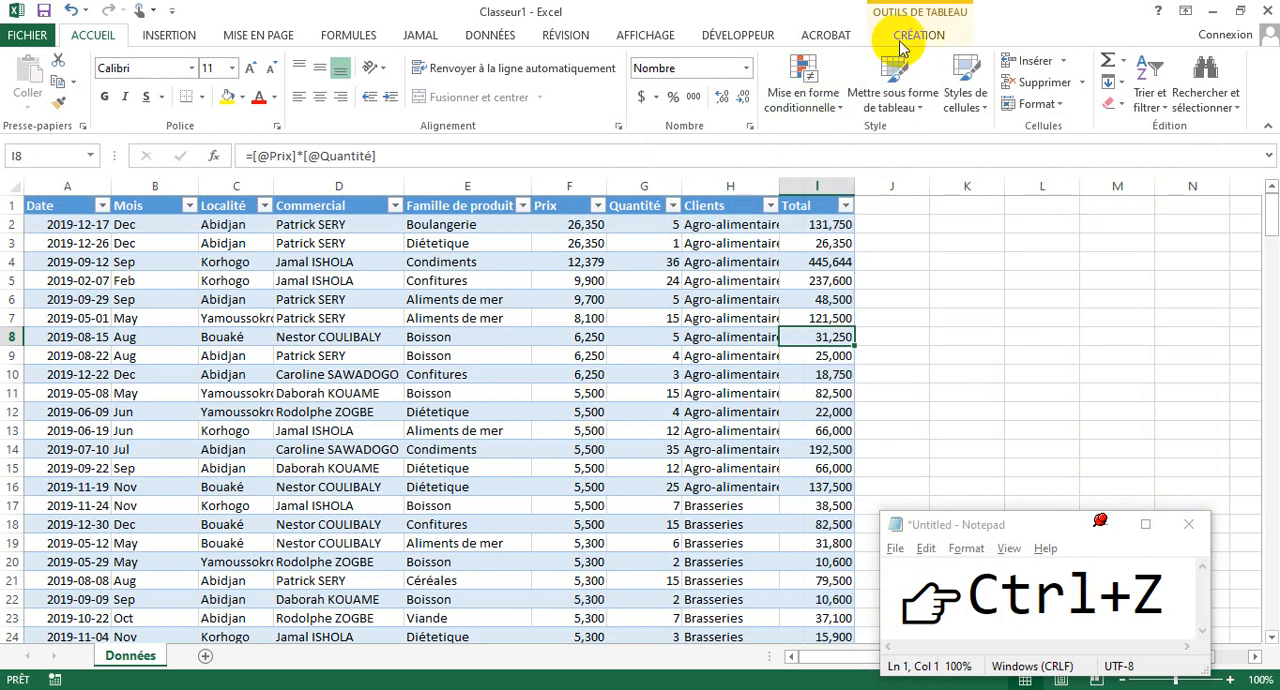
click(826, 35)
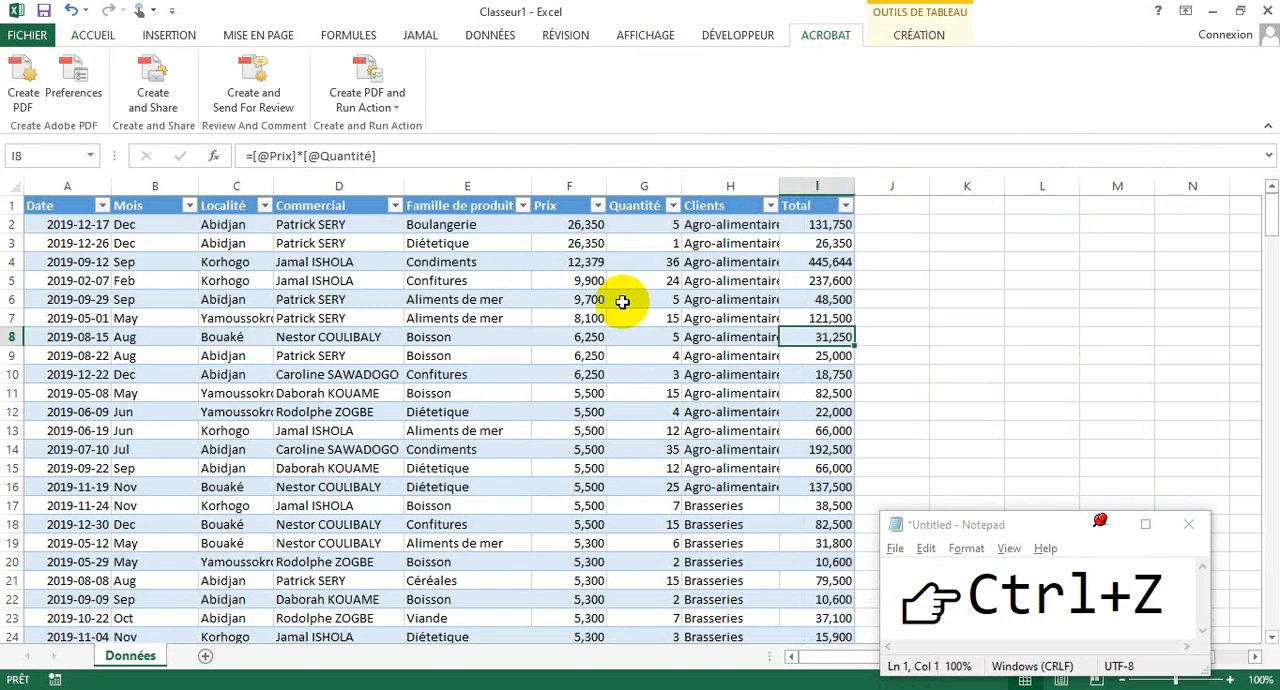
click(912, 38)
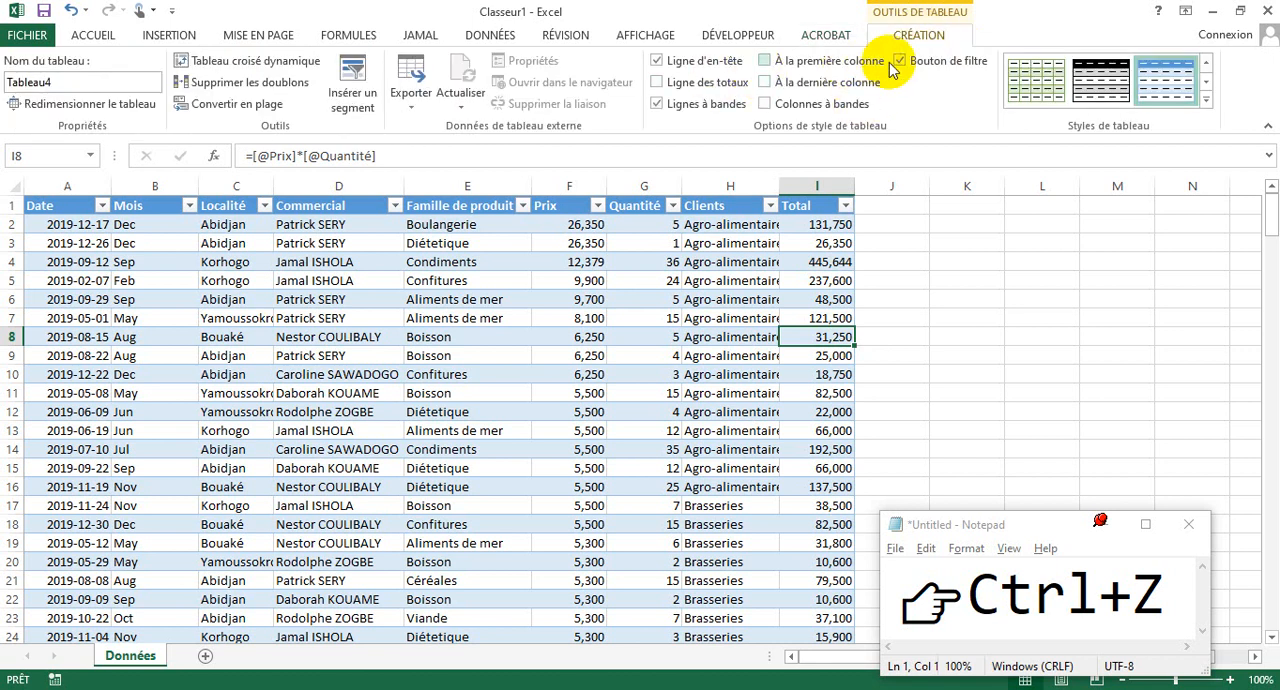
click(1207, 100)
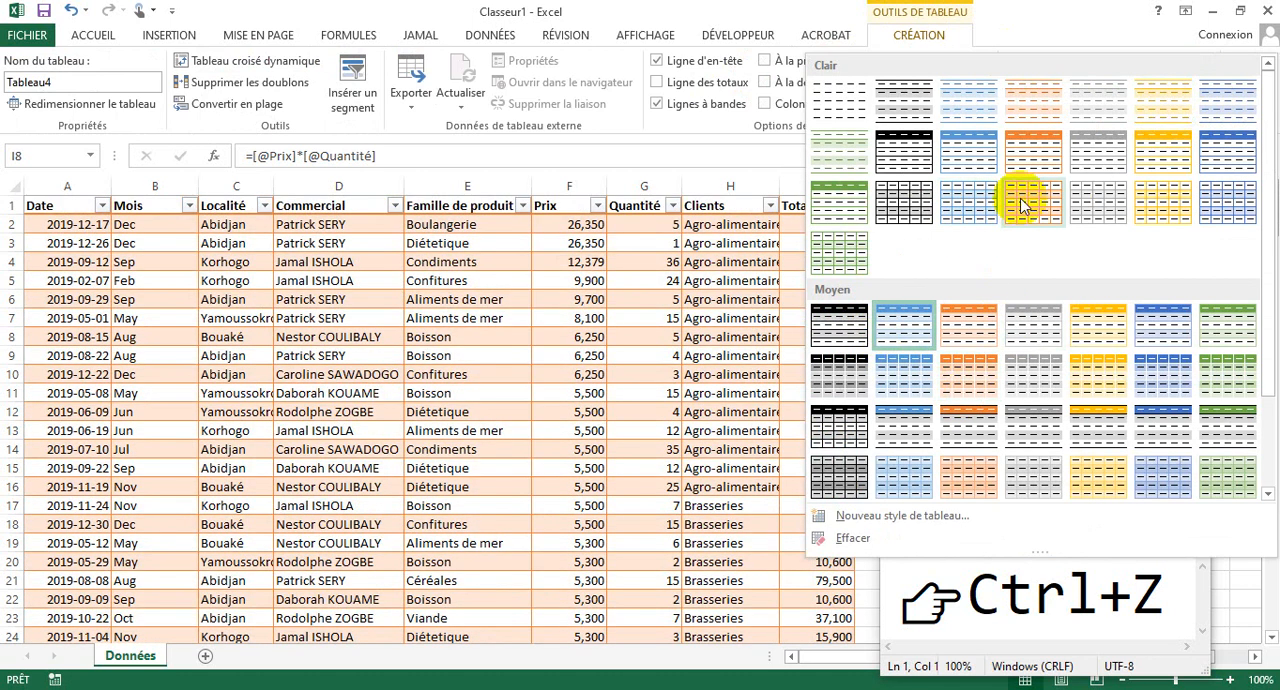
click(1104, 155)
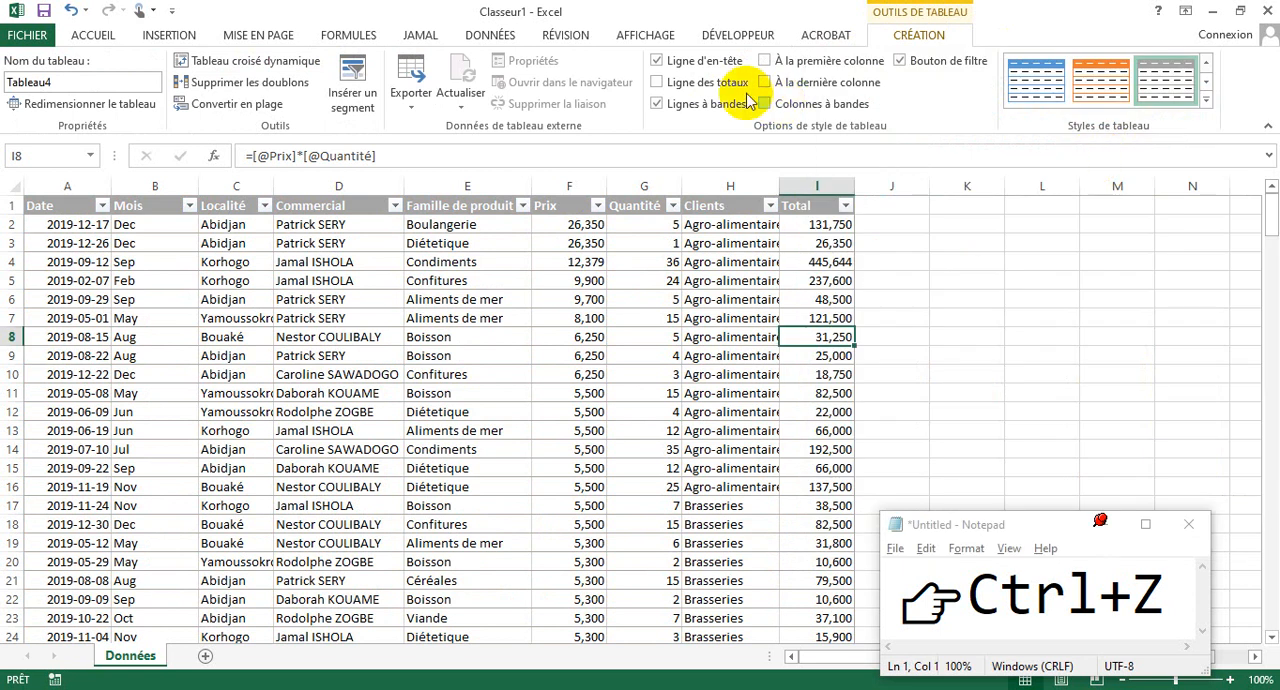
- Switch the sales table's header row off and back on, and add and remove its total row
click(658, 60)
click(658, 60)
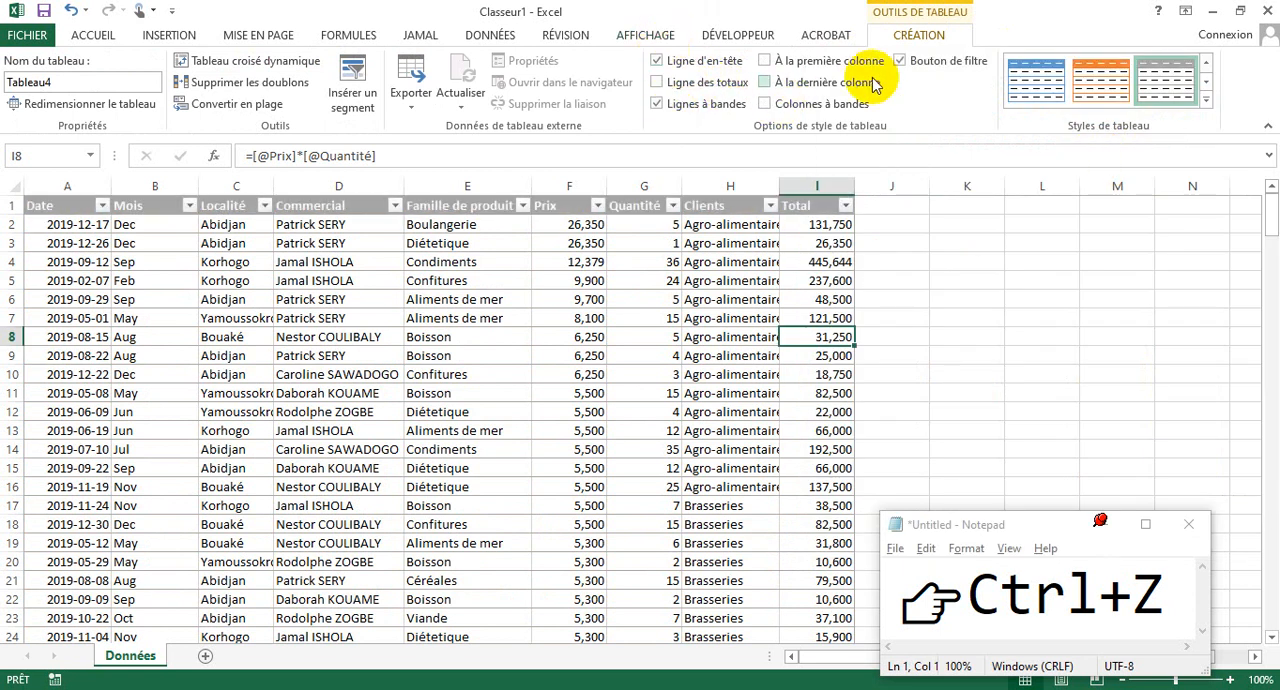
click(659, 84)
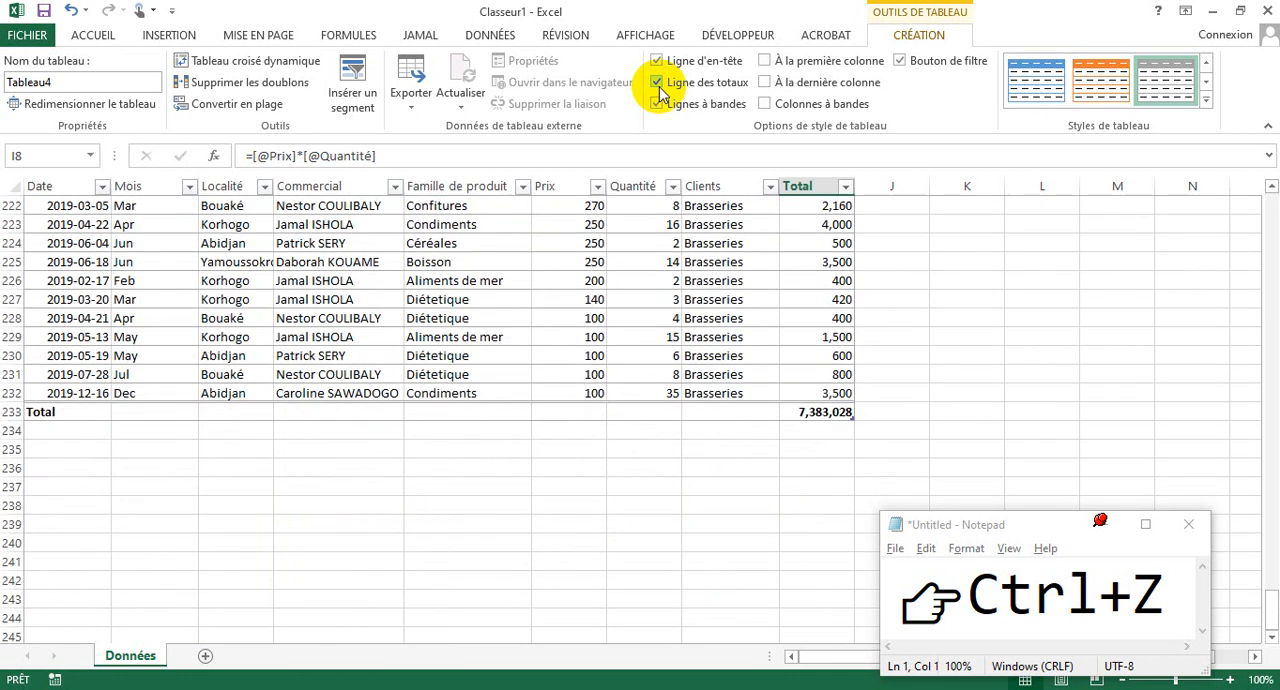
click(659, 88)
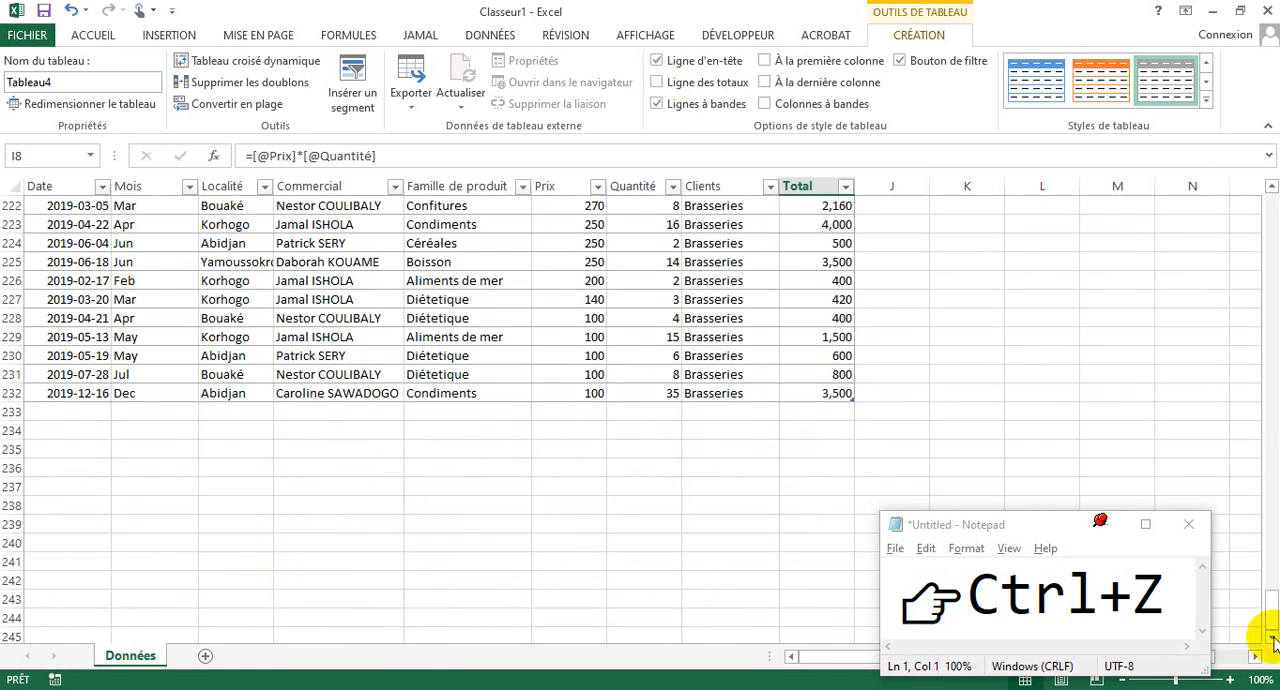
drag(1270, 598, 1266, 45)
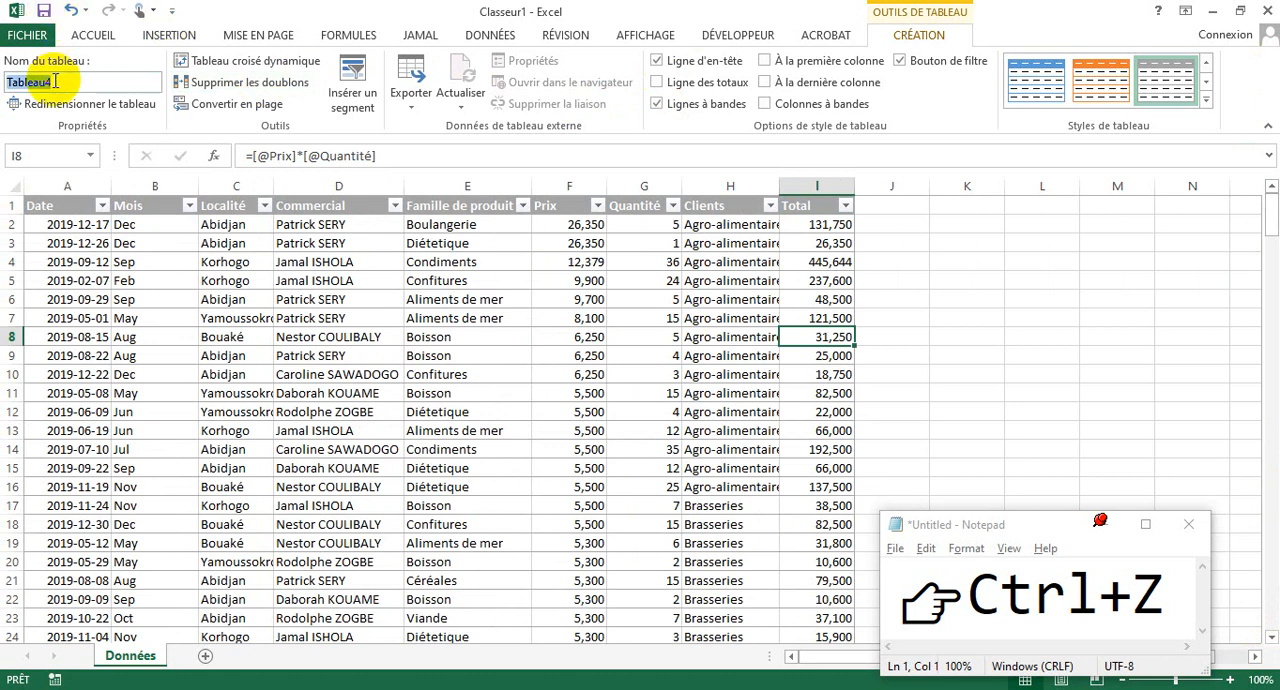
- Rename the sales table as TabProduit
drag(56, 82, 3, 76)
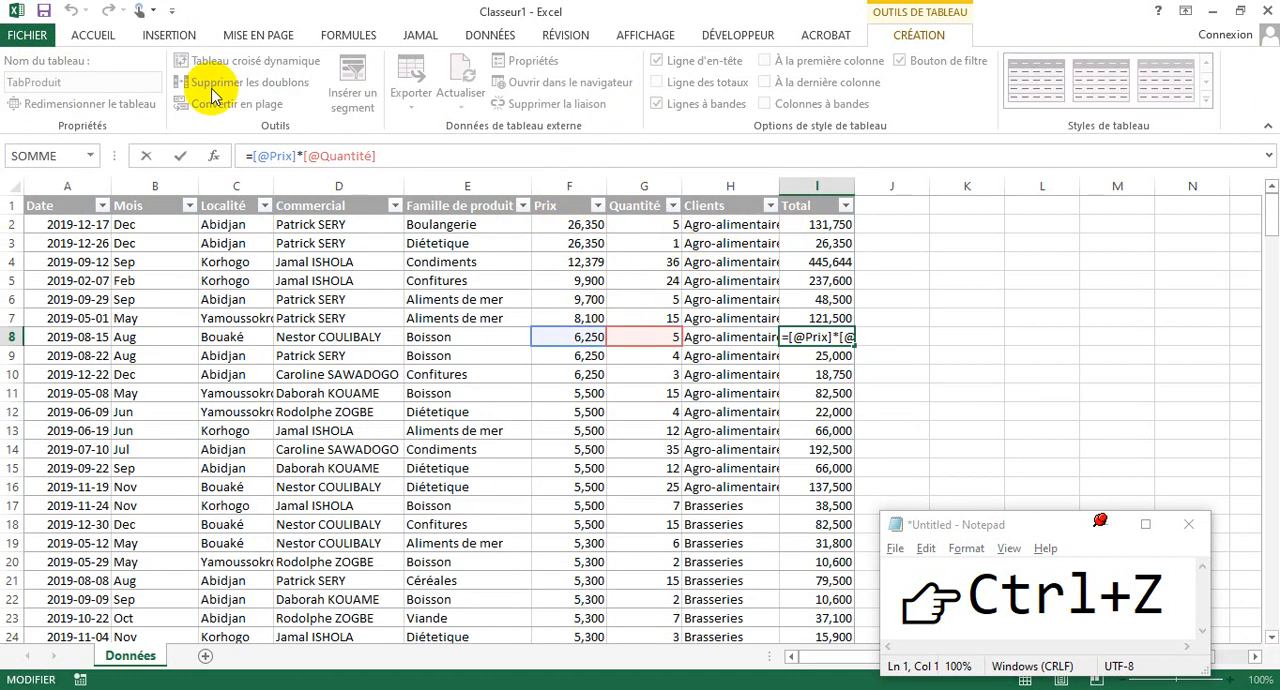
key(Return)
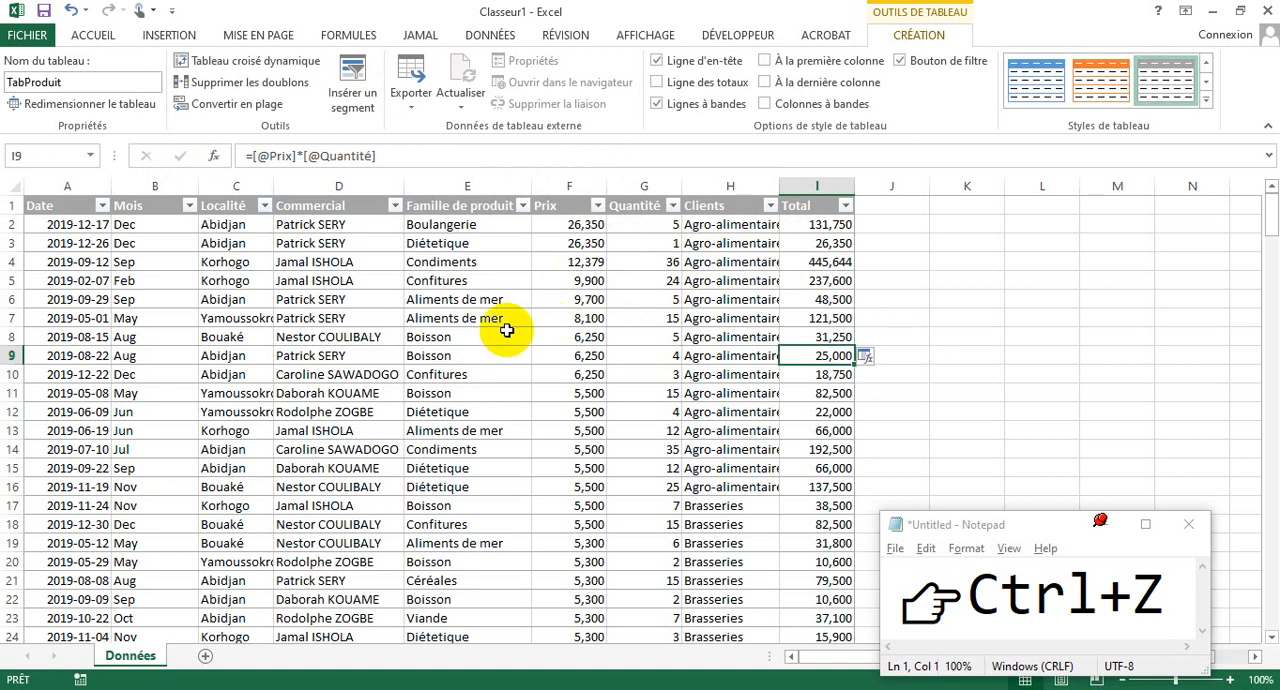
click(826, 243)
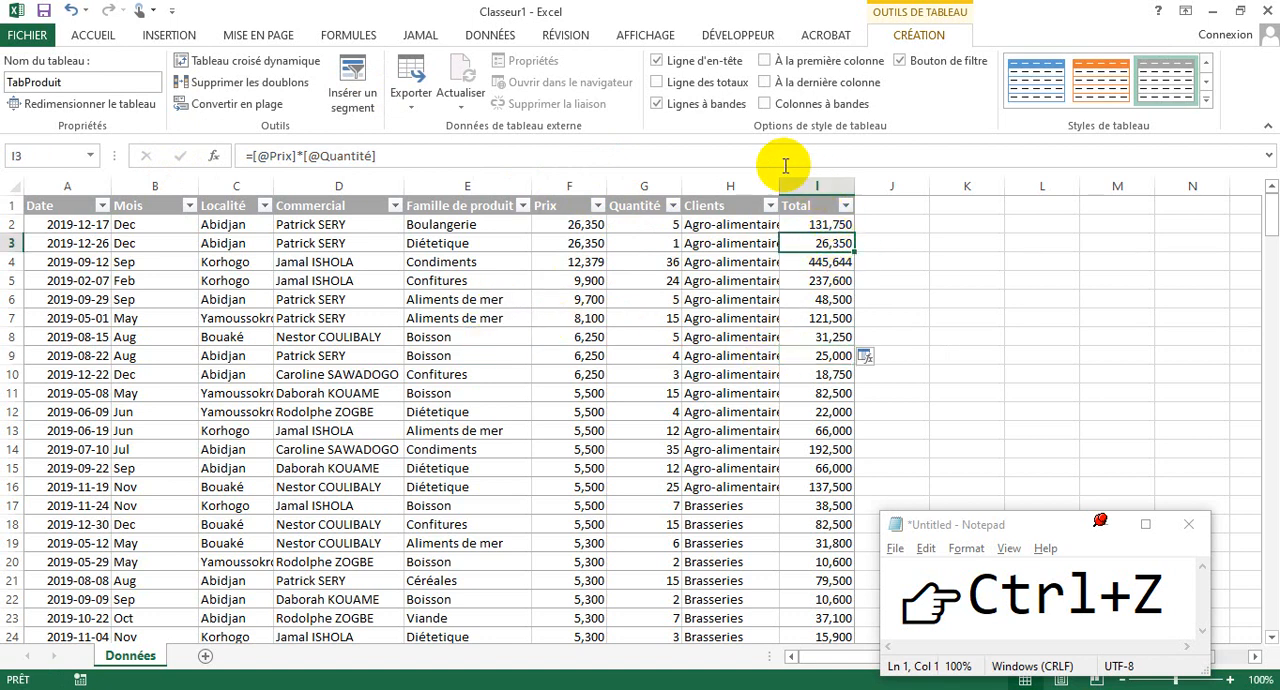
key(F2)
click(695, 283)
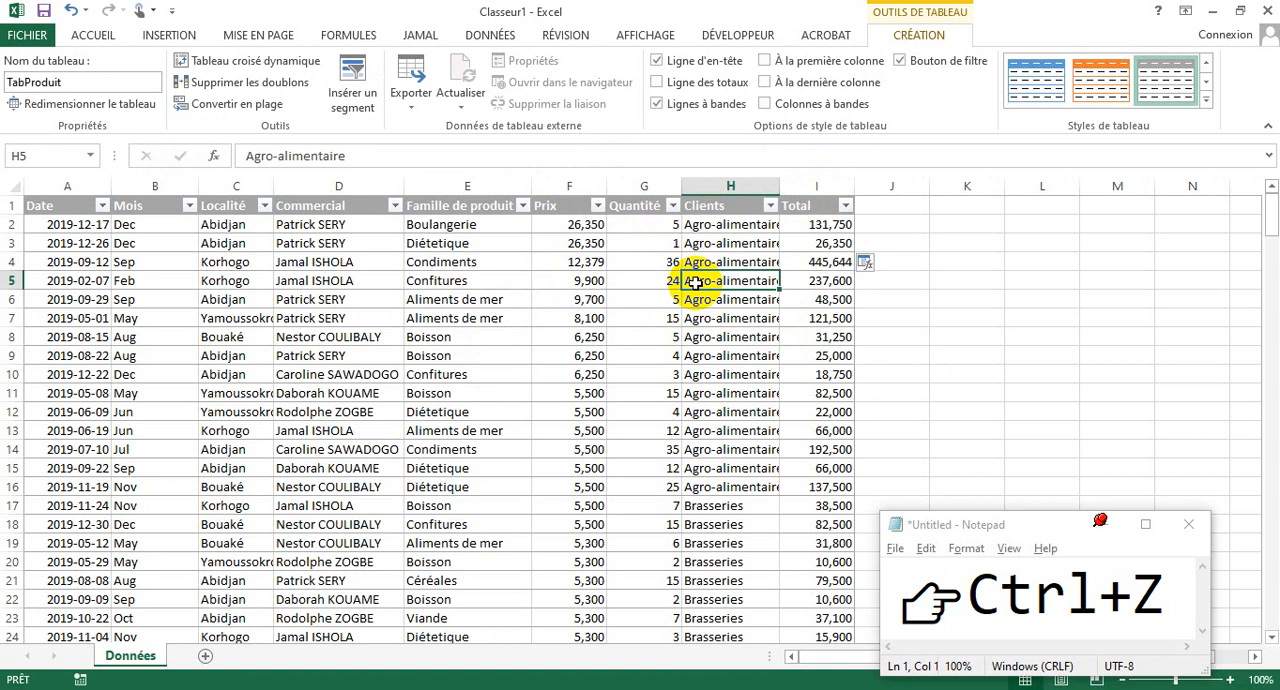
click(743, 316)
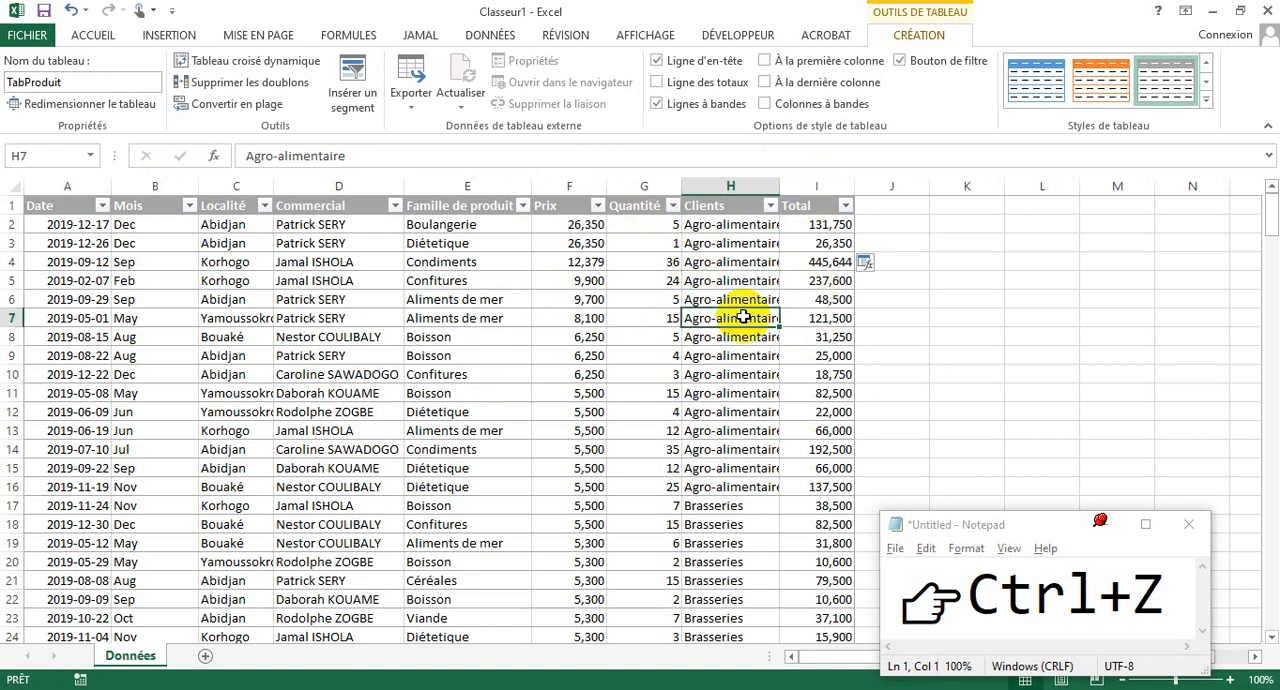
- Enter the headings Nom in K4 and Montant in L4, beside the sales table
click(86, 14)
click(332, 3)
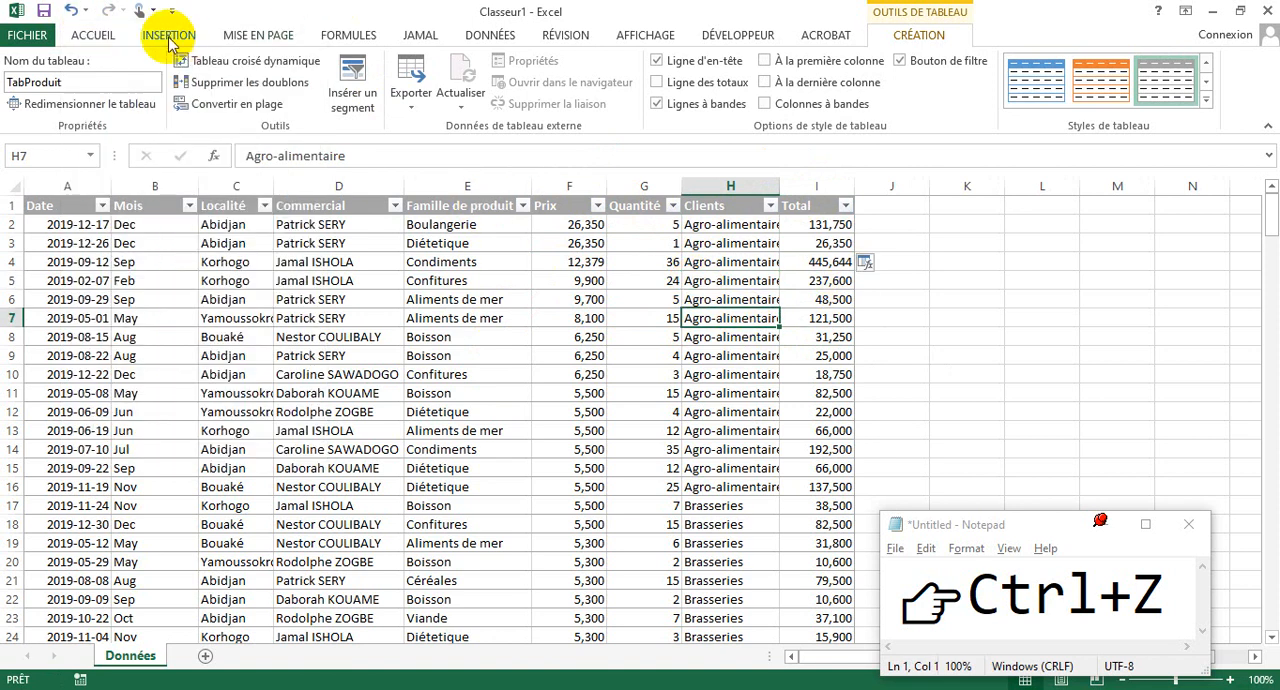
click(98, 35)
click(937, 257)
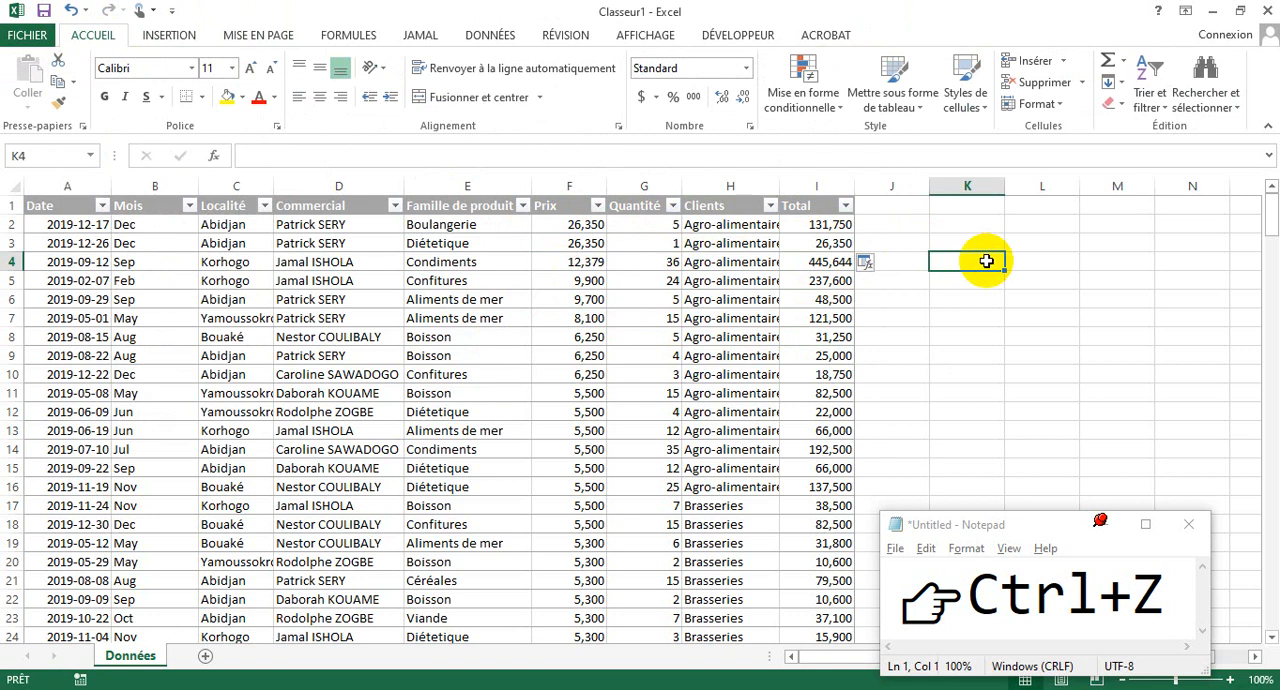
text(Nom)
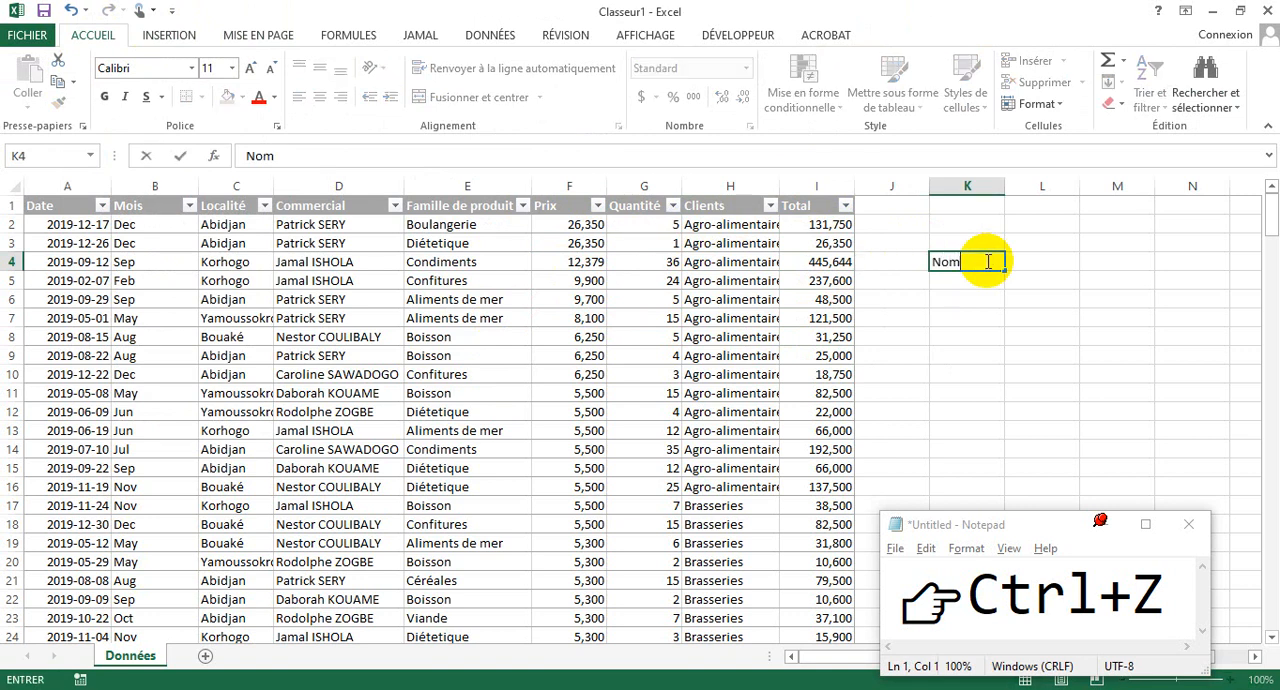
click(1050, 262)
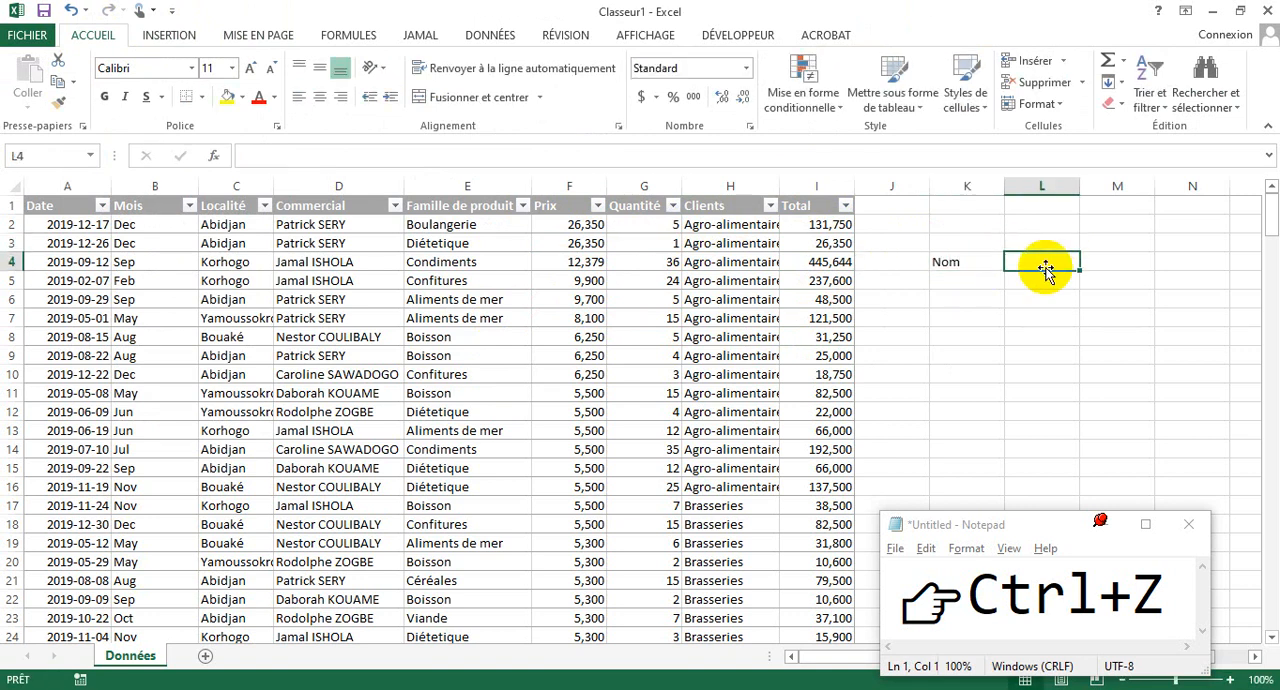
text(N)
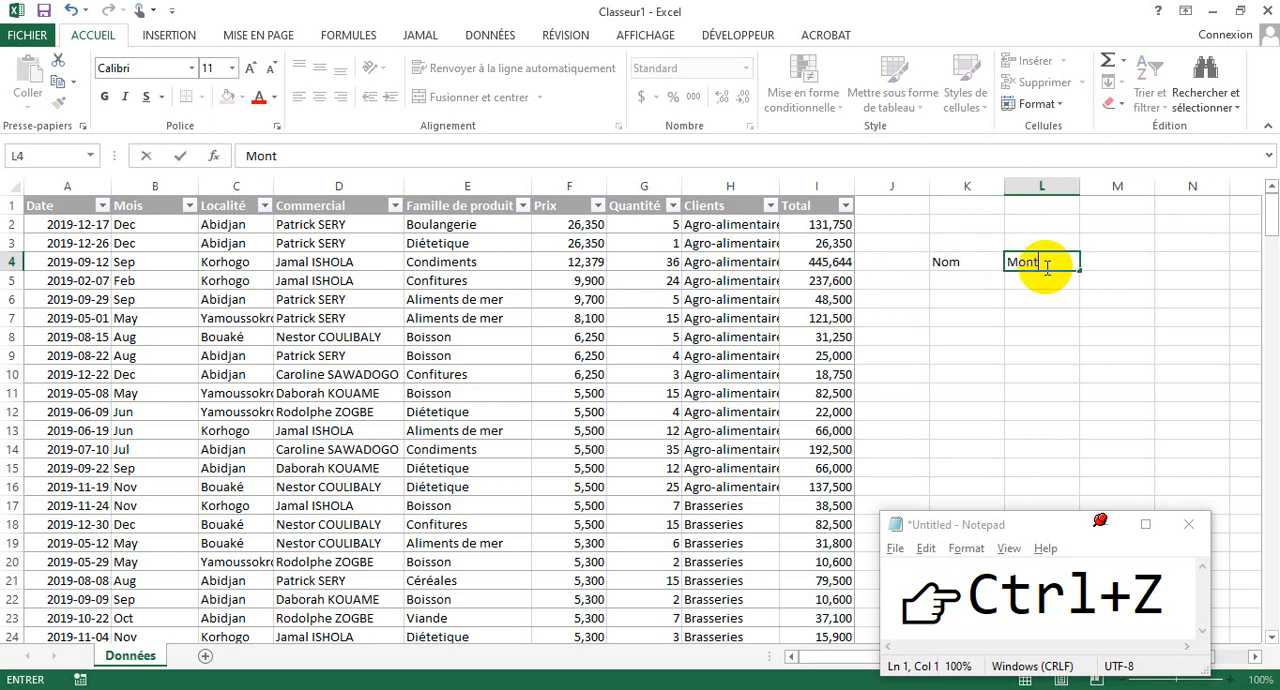
- Fill the rows below Nom and Montant with Attiéke and 25000 in row 5, Foutou and 3000 in row 6
click(978, 275)
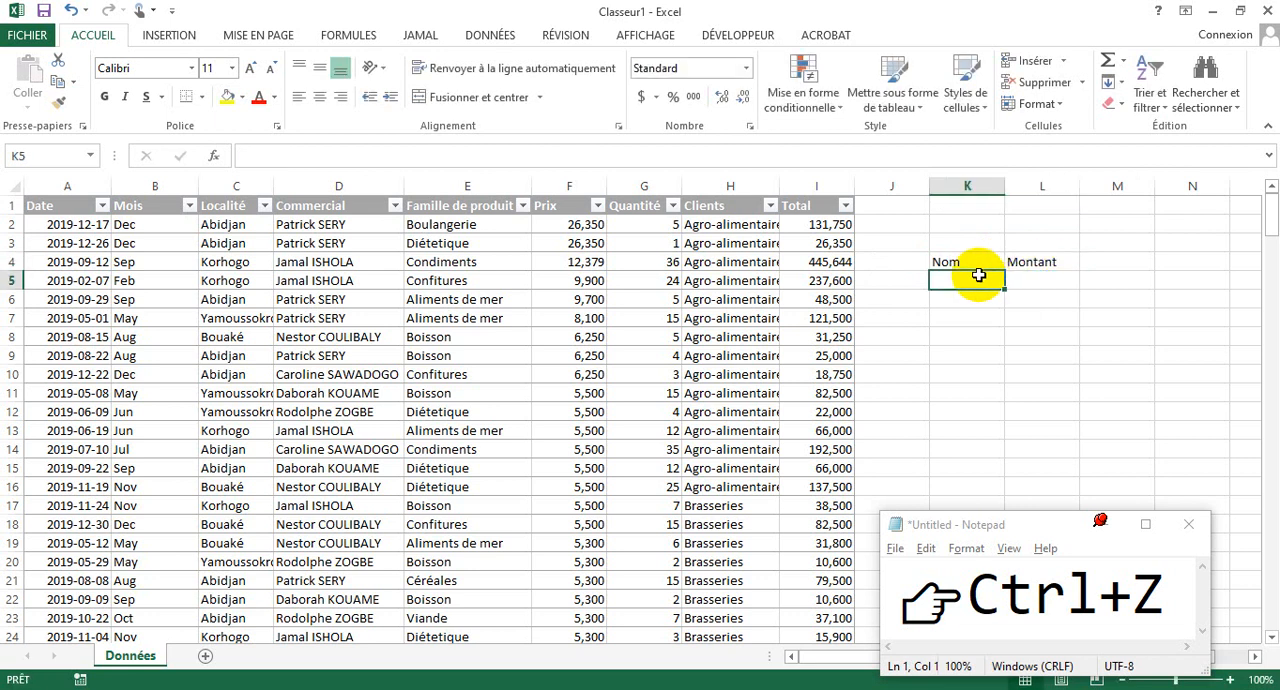
text(Attiéke)
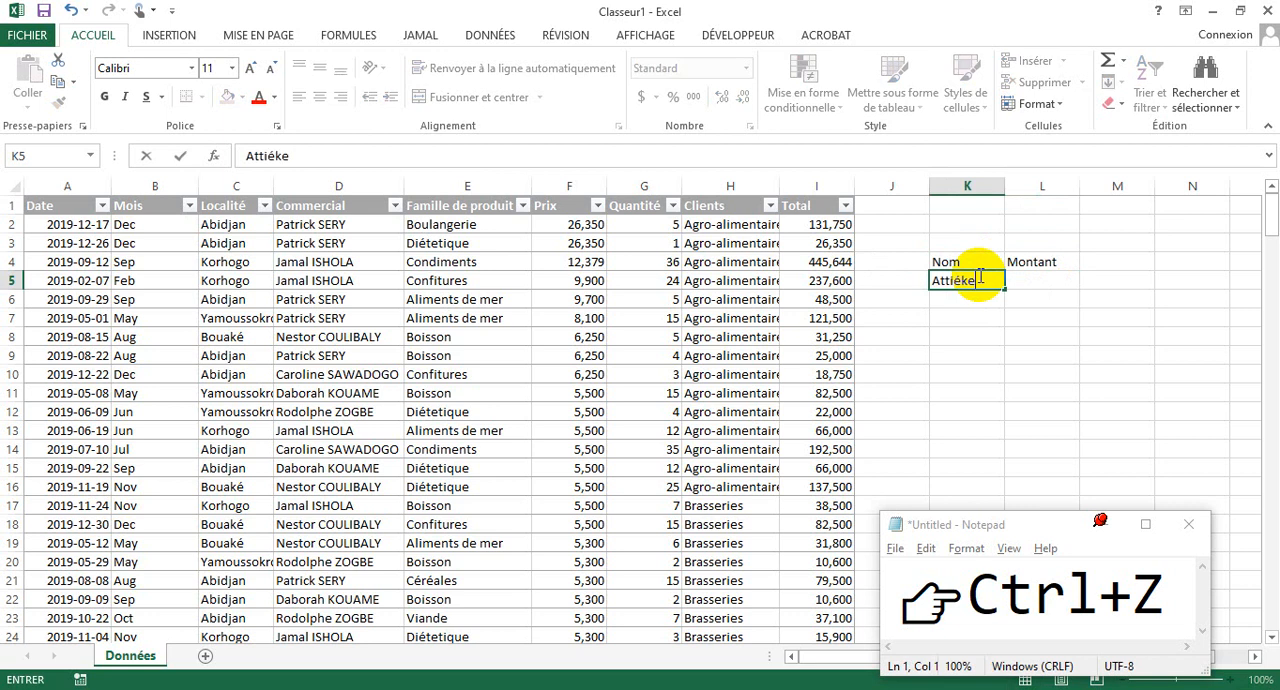
click(1034, 282)
text(25000)
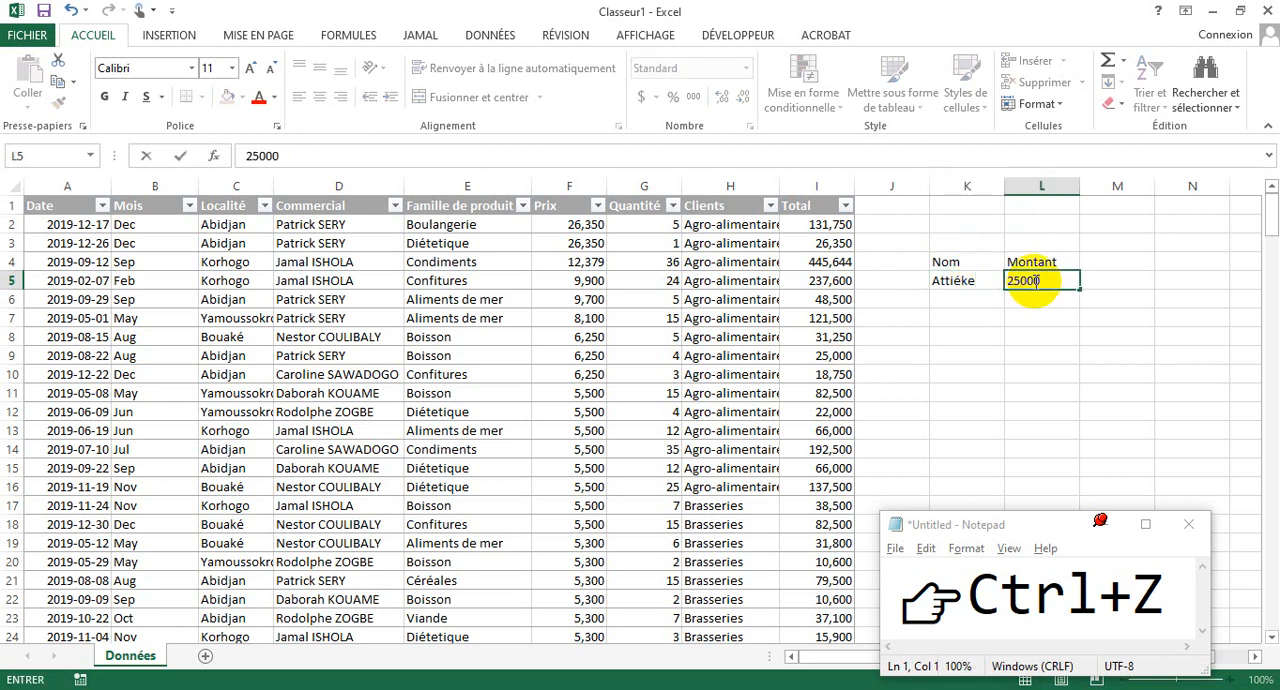
click(974, 304)
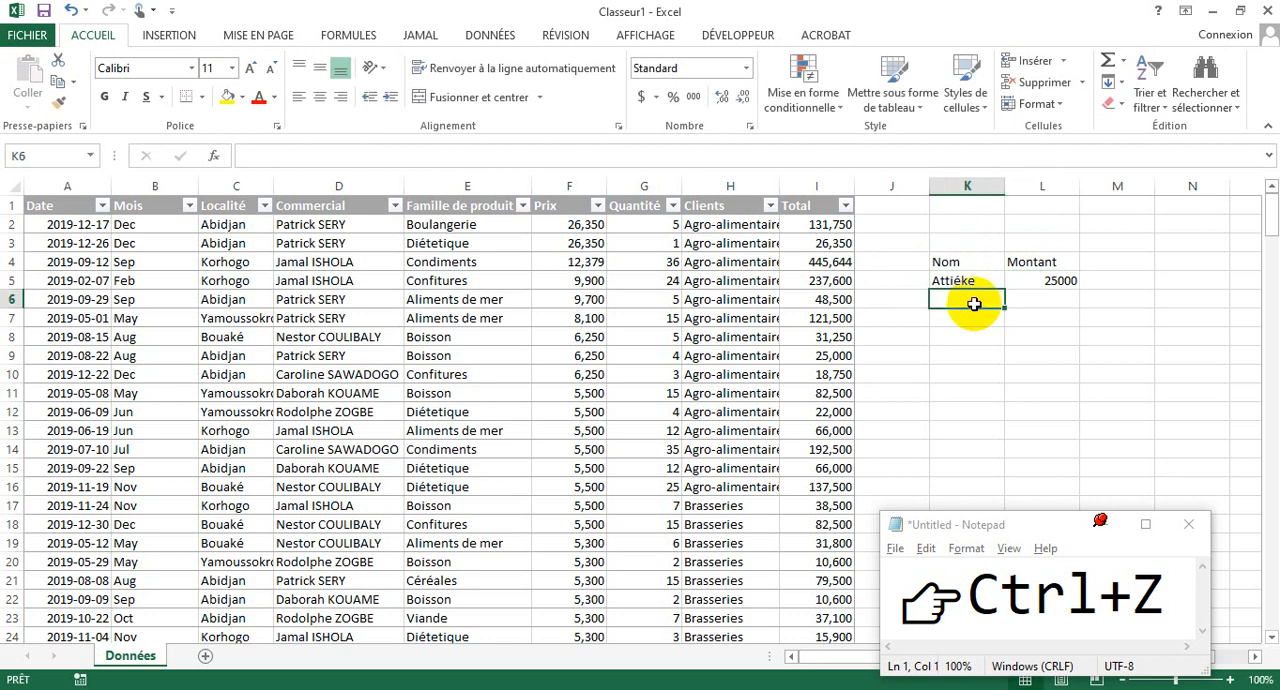
text(F)
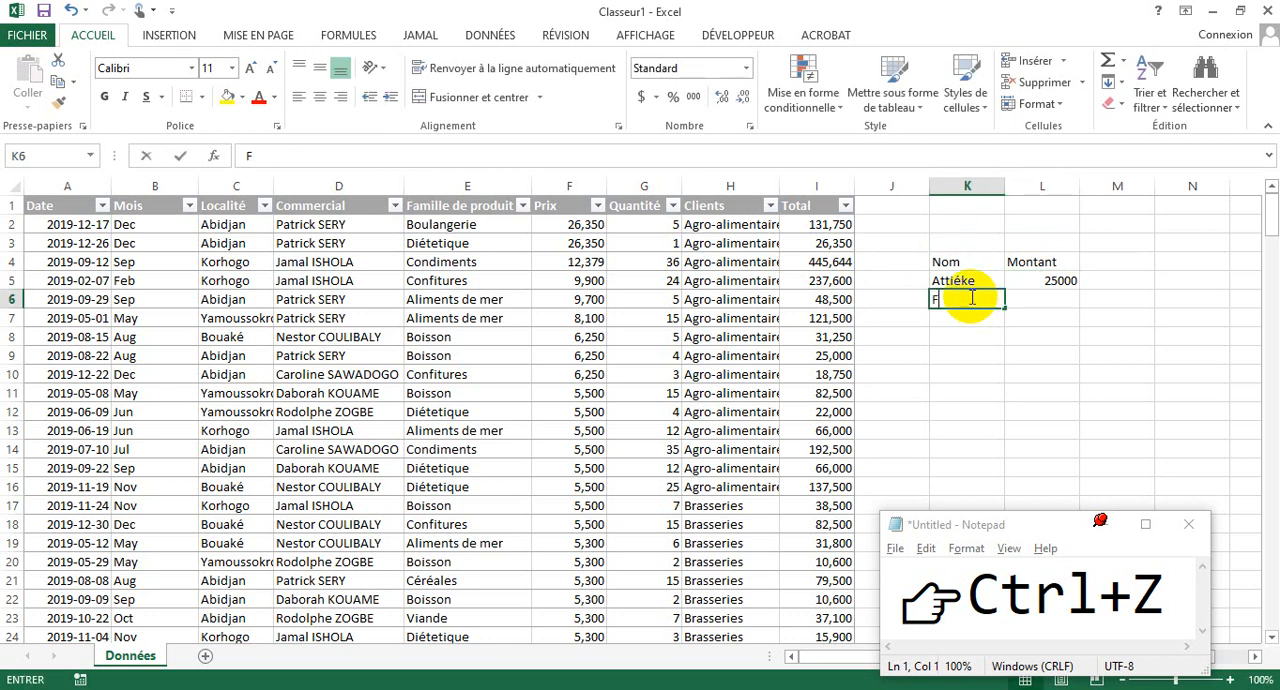
text(outou)
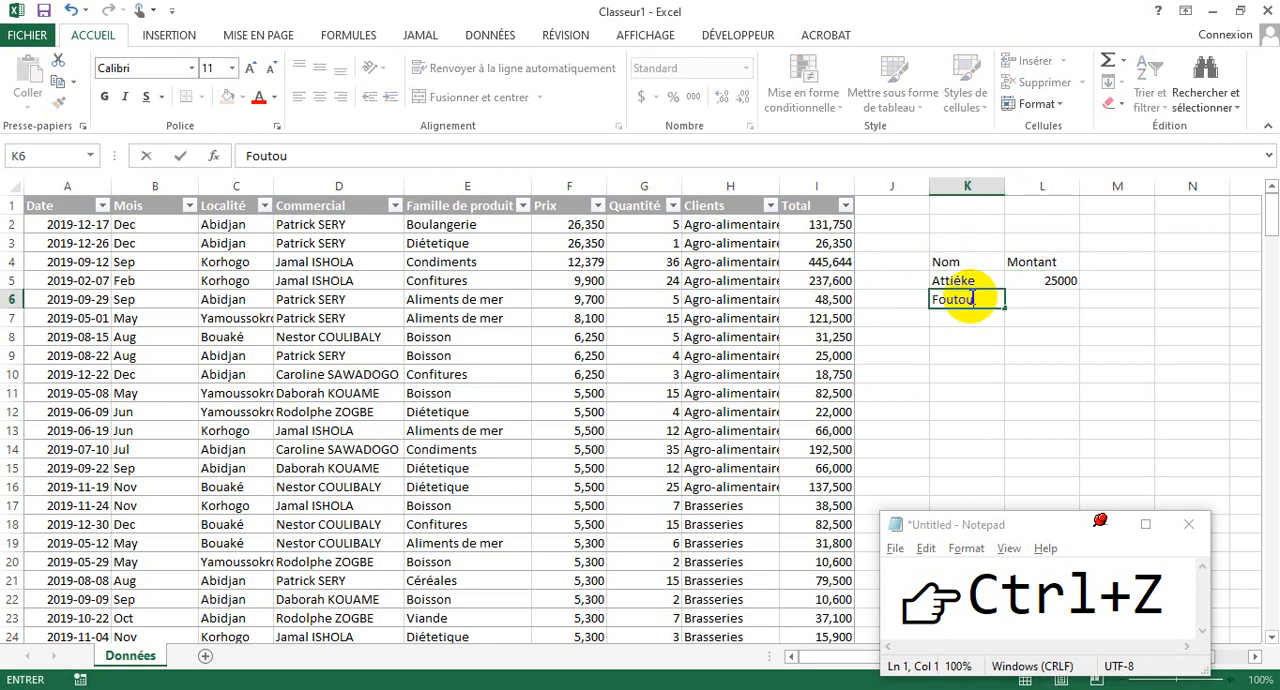
click(1046, 305)
text(3000)
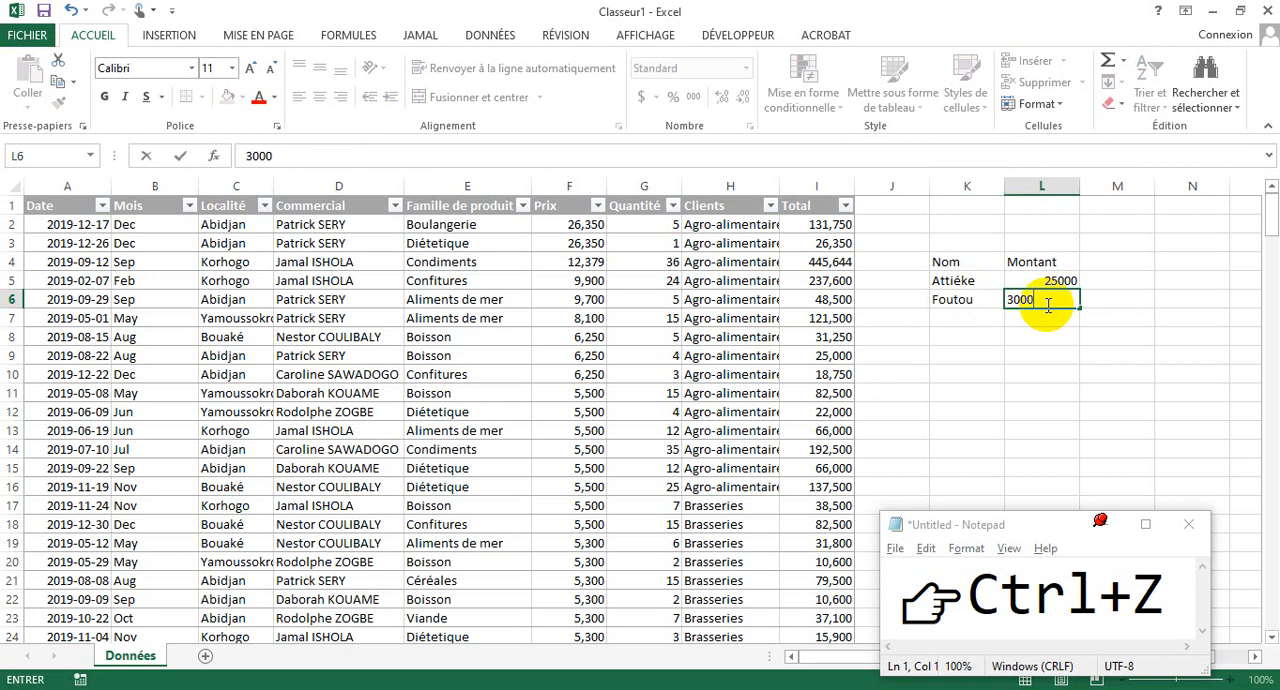
click(1031, 354)
- Apply all borders to the small Nom and Montant range K4:L6
drag(940, 263, 1062, 299)
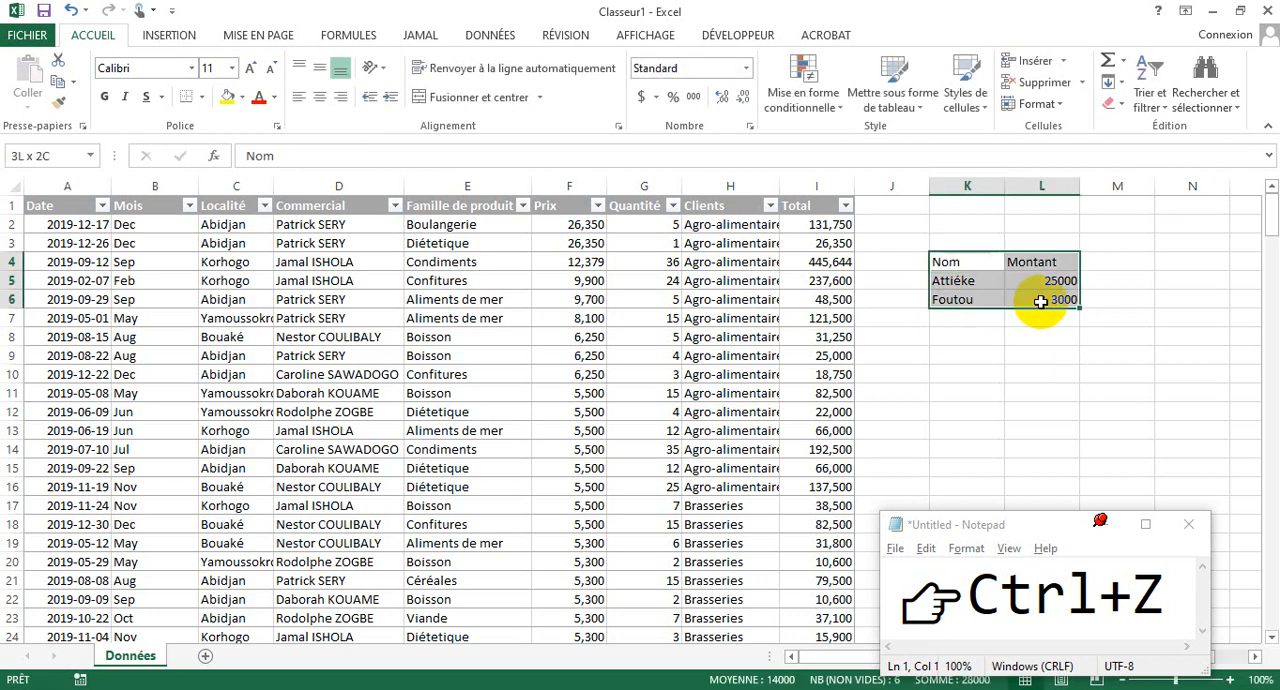
click(204, 99)
click(206, 248)
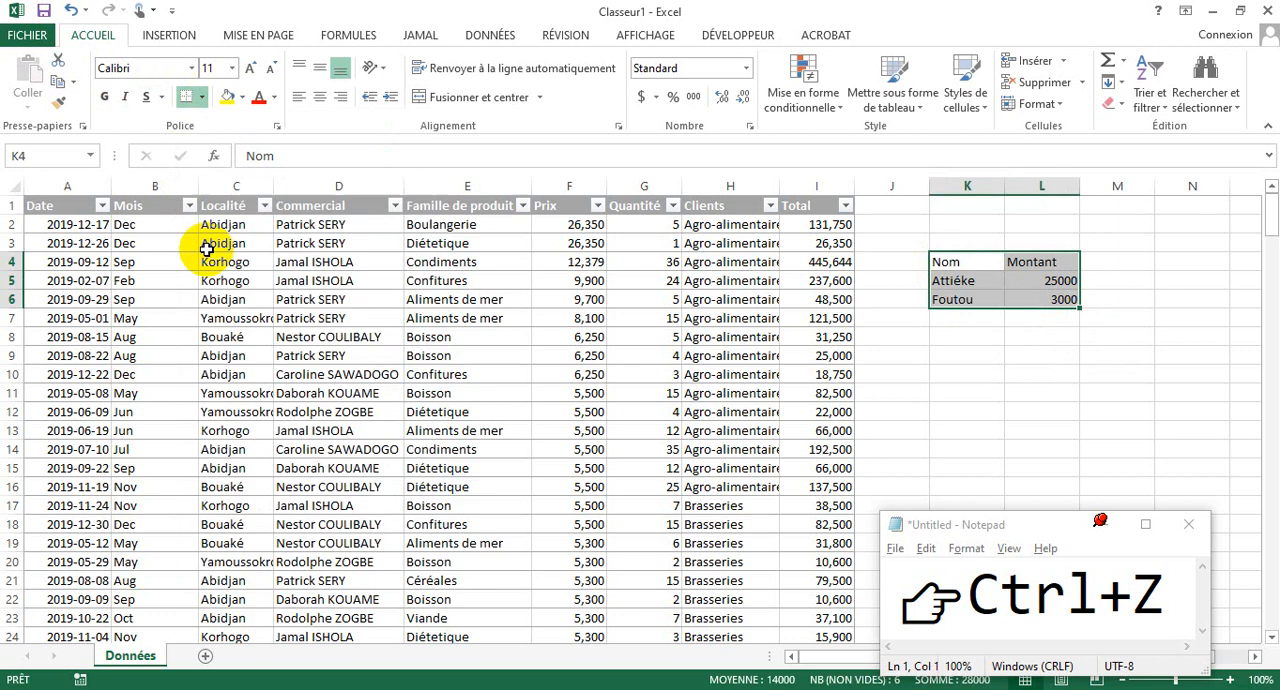
click(1092, 334)
- Compare which table design tools are offered for cells in the plain Nom and Montant range and in the sales table
click(988, 284)
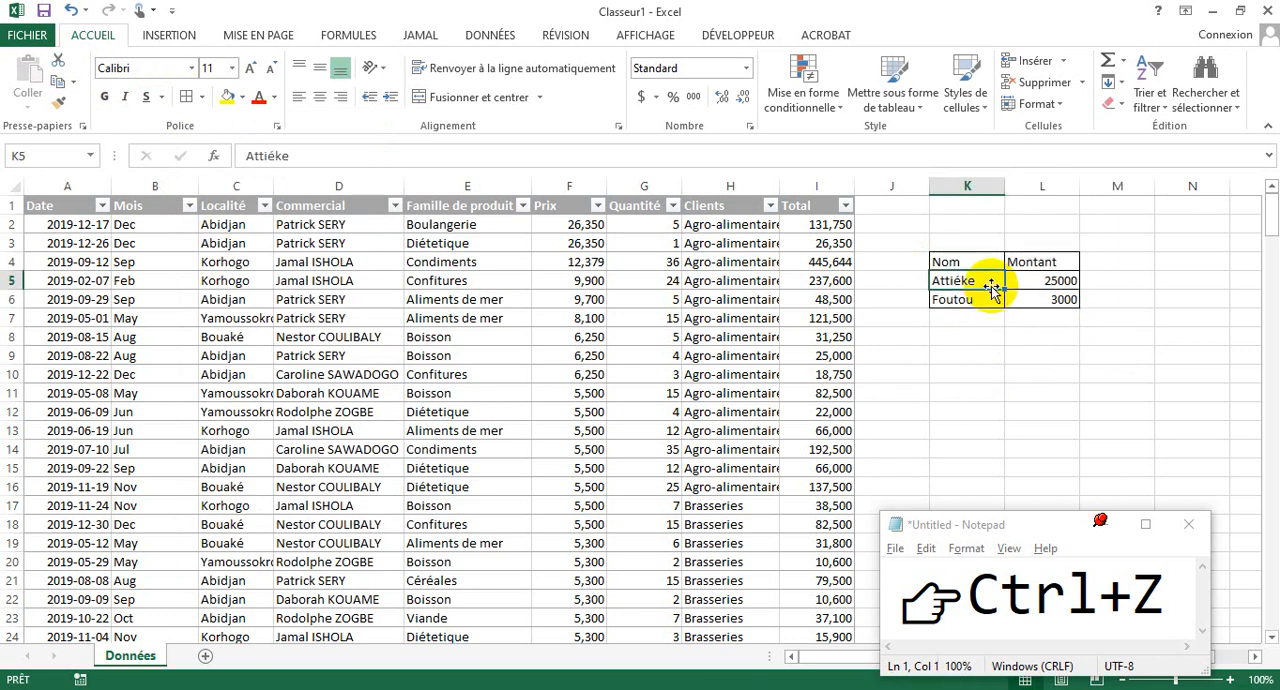
click(1017, 294)
click(1012, 282)
click(955, 297)
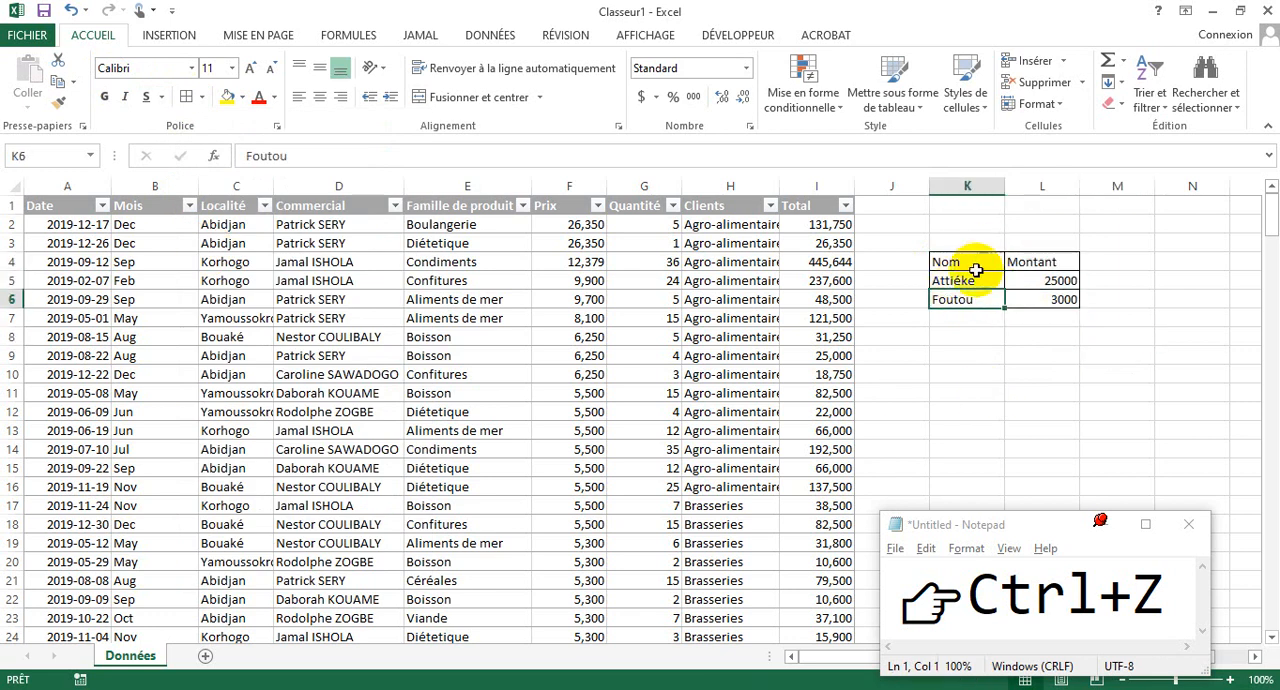
click(978, 265)
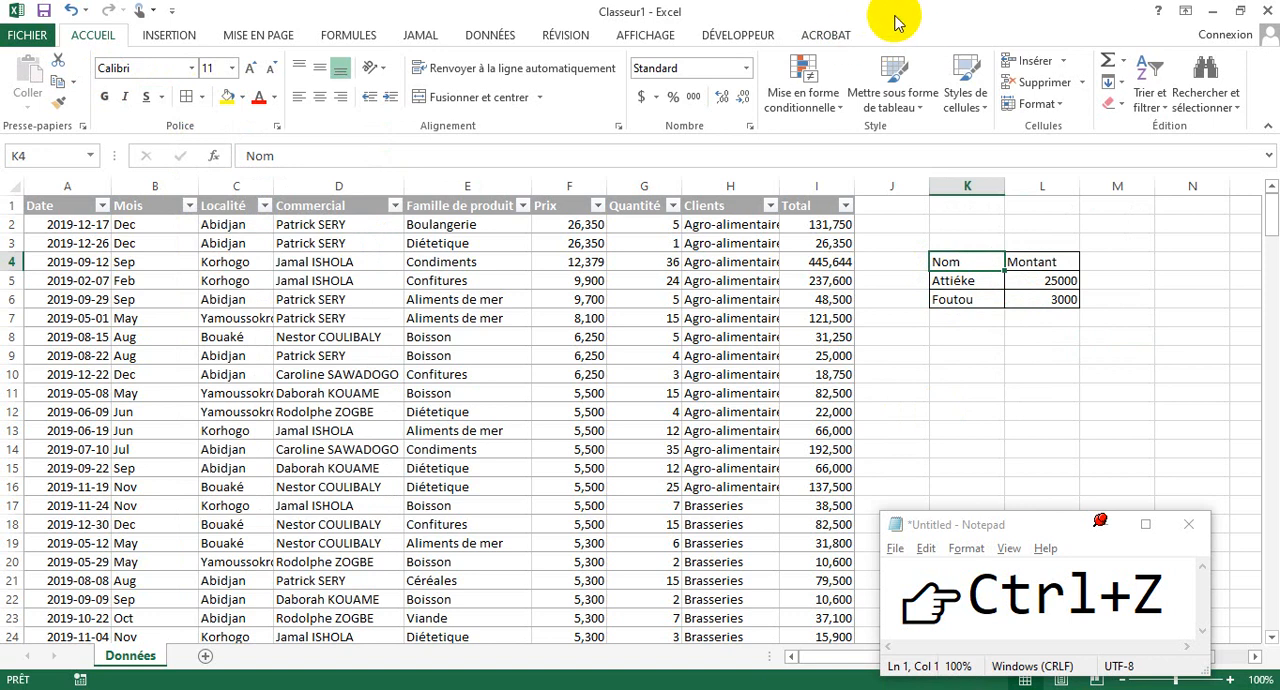
click(730, 266)
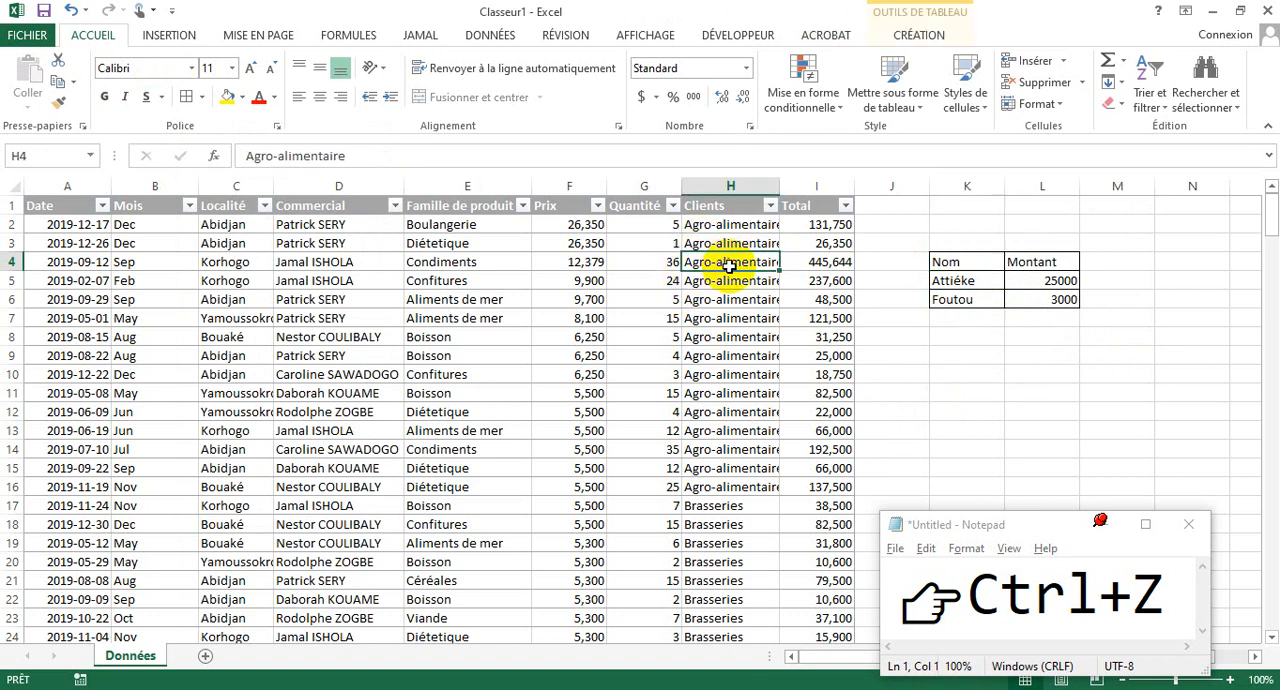
click(918, 36)
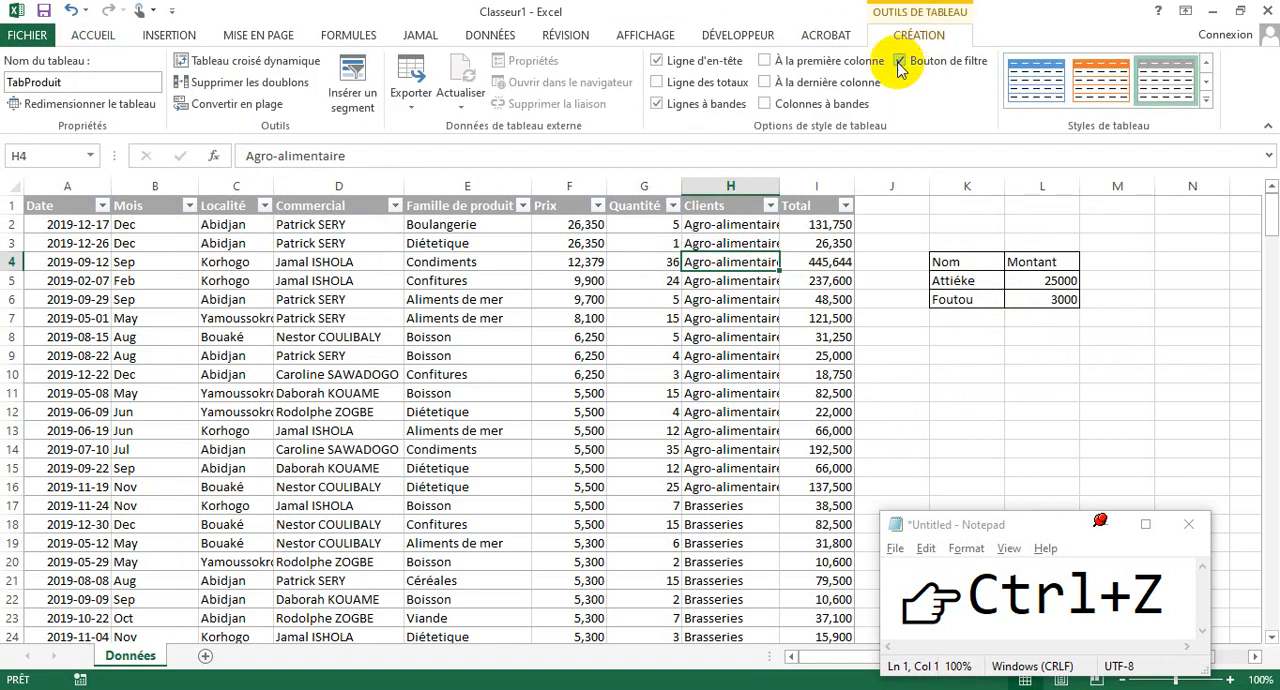
click(824, 38)
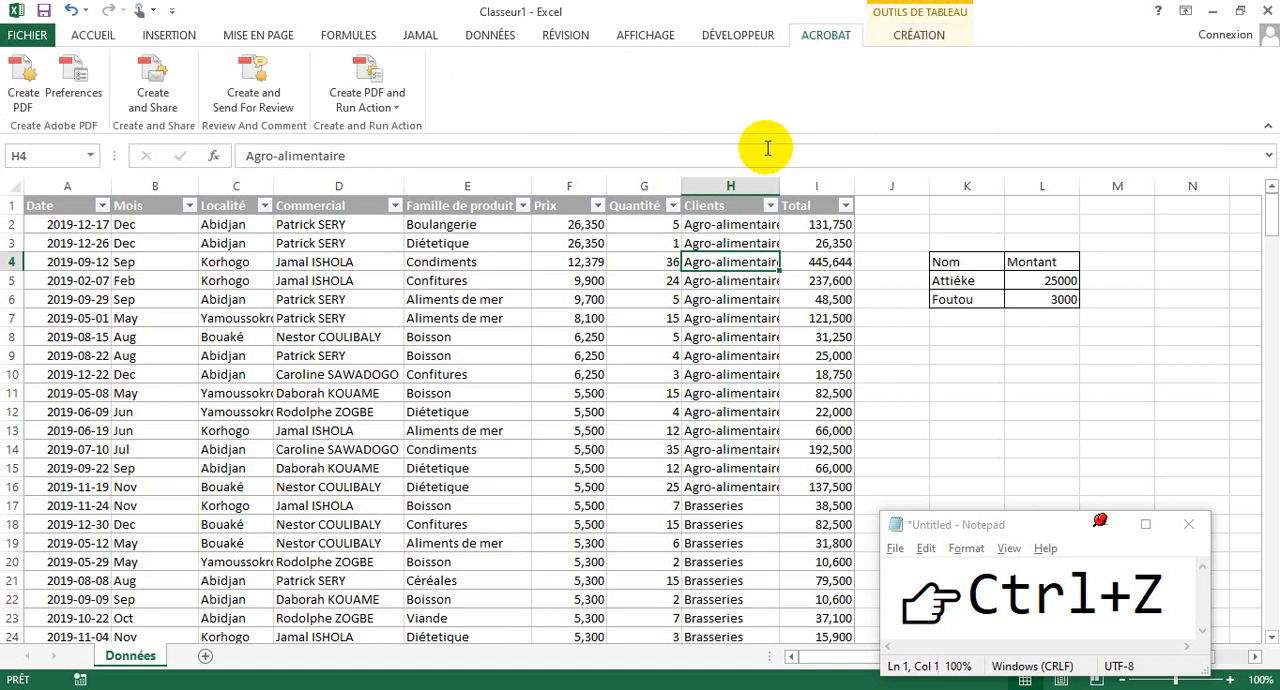
click(90, 40)
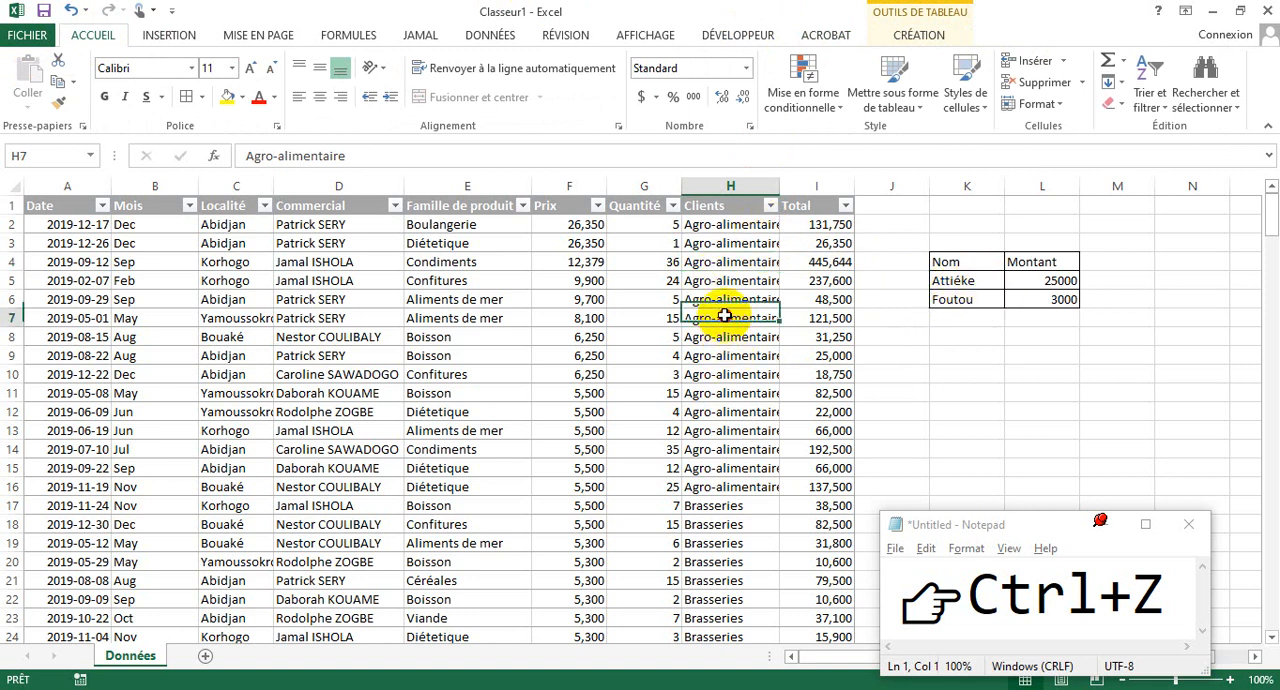
- Change the sales table's style to the Moyen style with a black header, grey banded rows and black gridlines
click(514, 318)
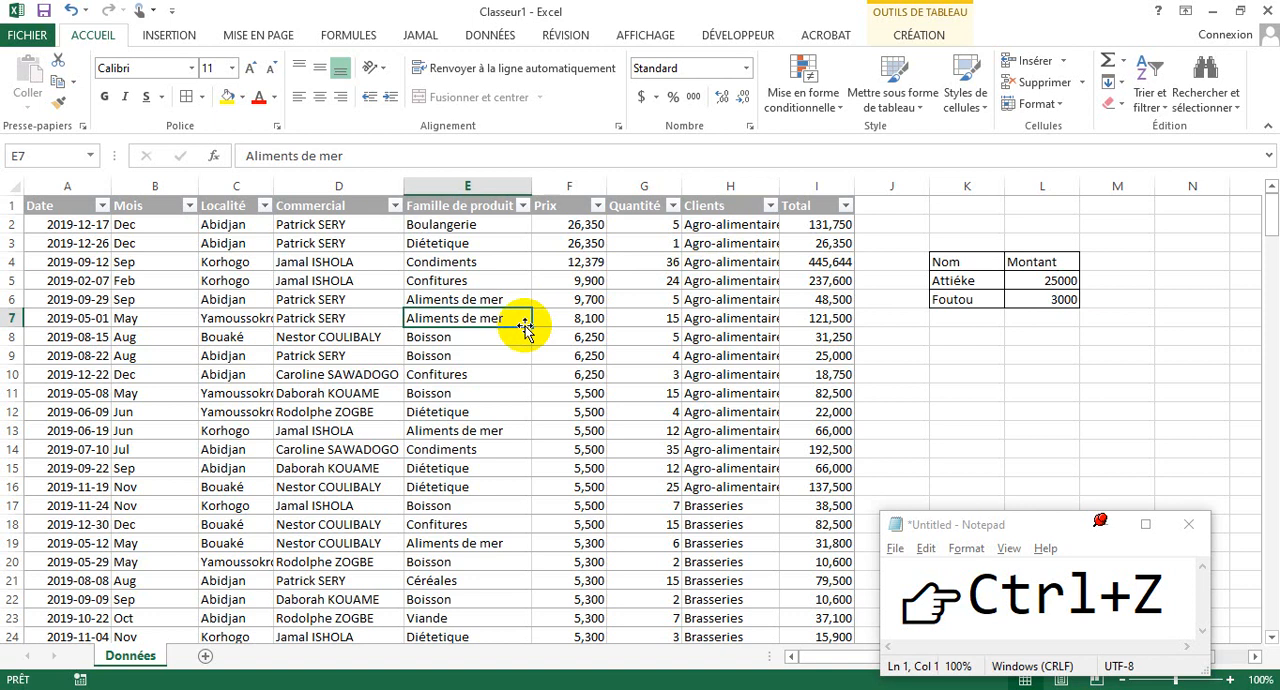
click(928, 33)
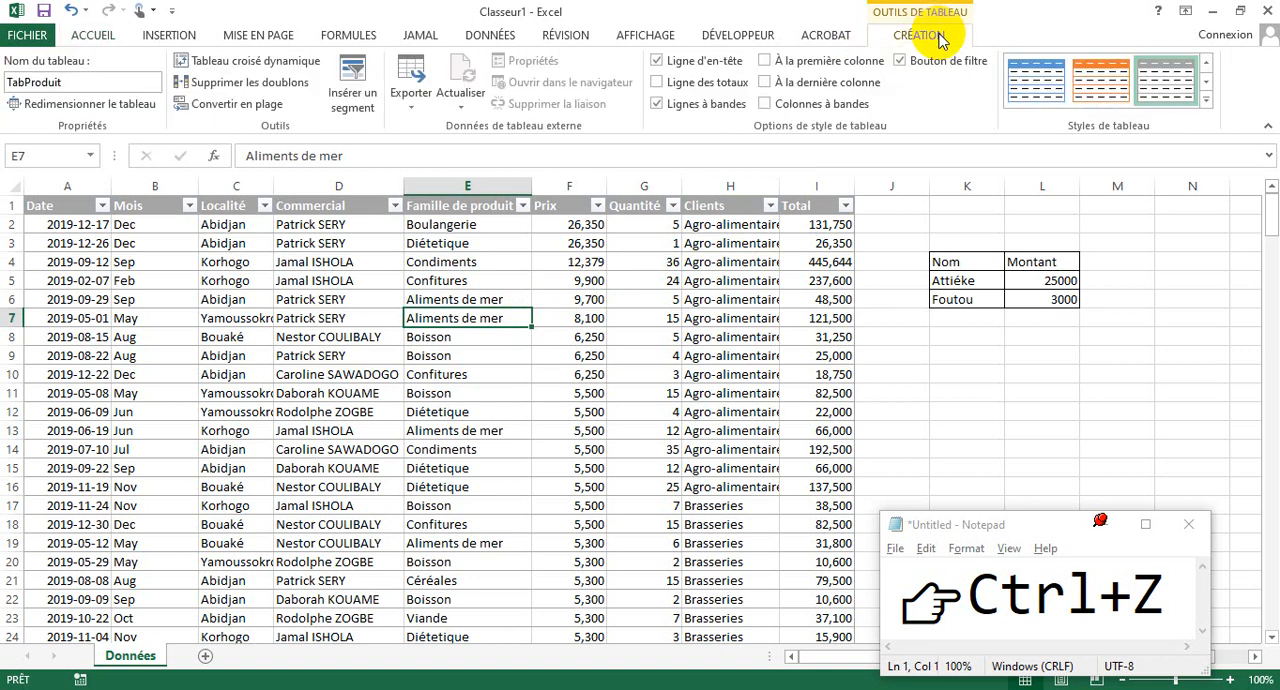
click(1205, 100)
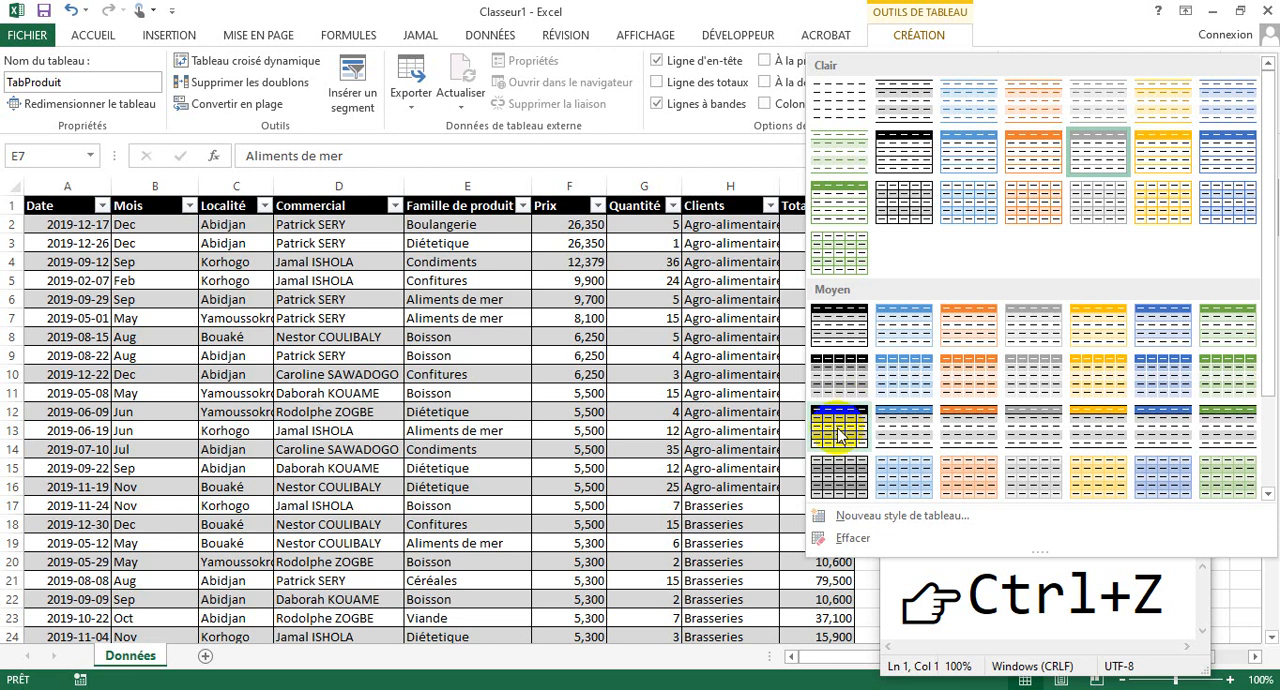
click(839, 432)
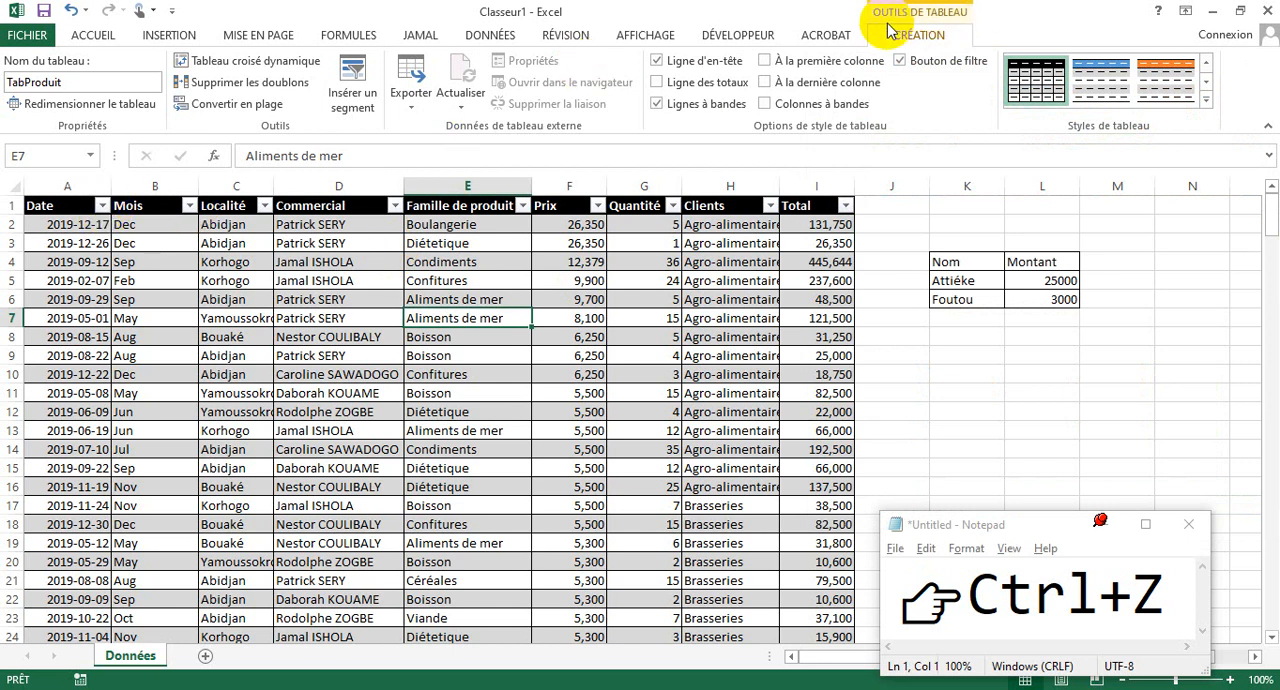
click(822, 35)
click(910, 36)
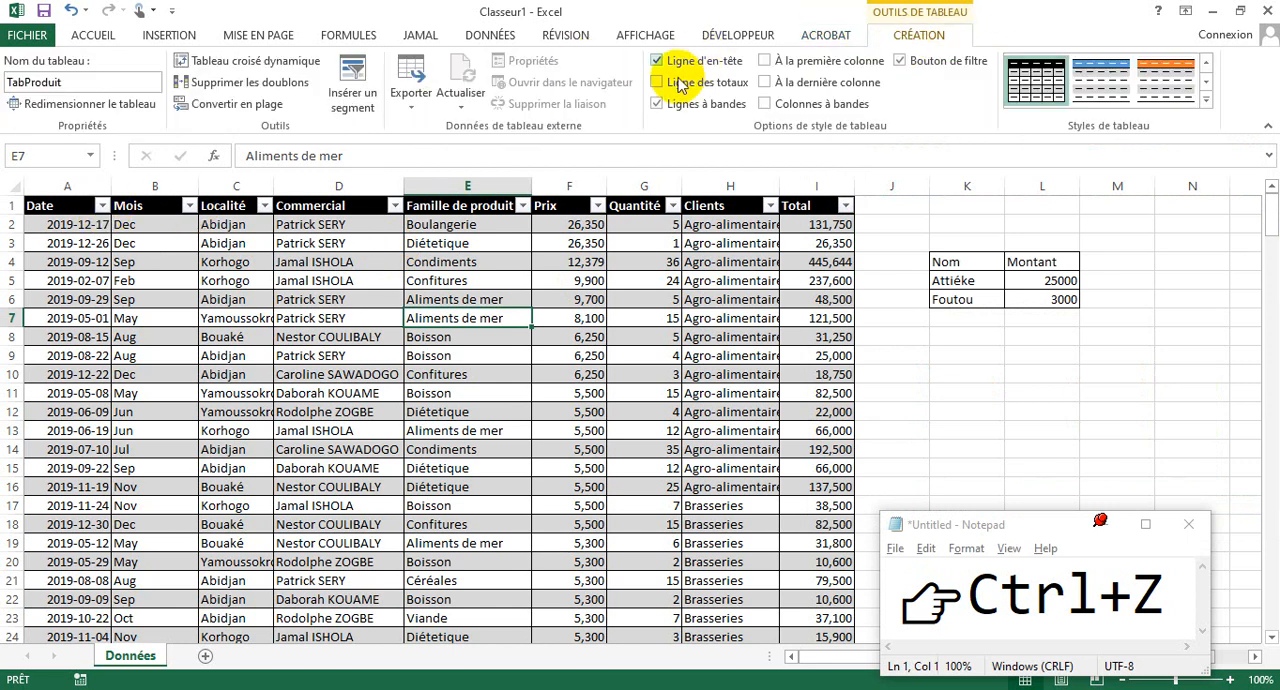
- Turn off the sales table's banded rows and fill its header row A1:I1 with the standard purple
click(658, 104)
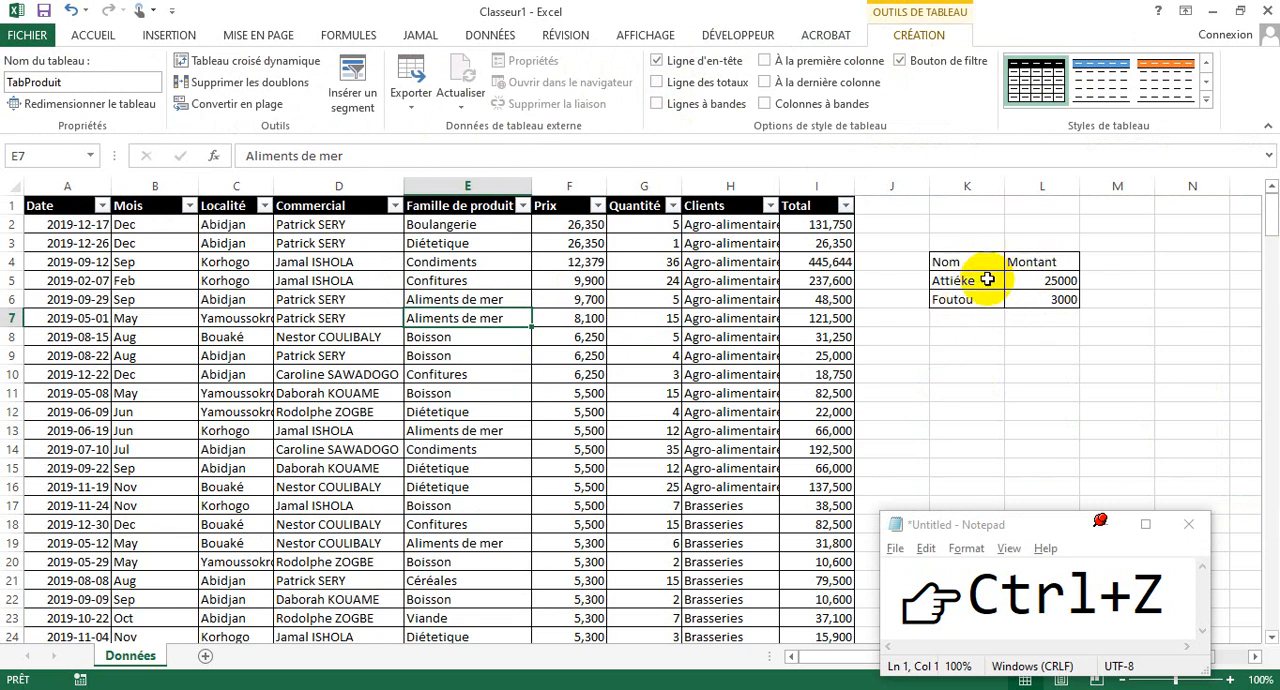
drag(803, 205, 15, 203)
click(92, 36)
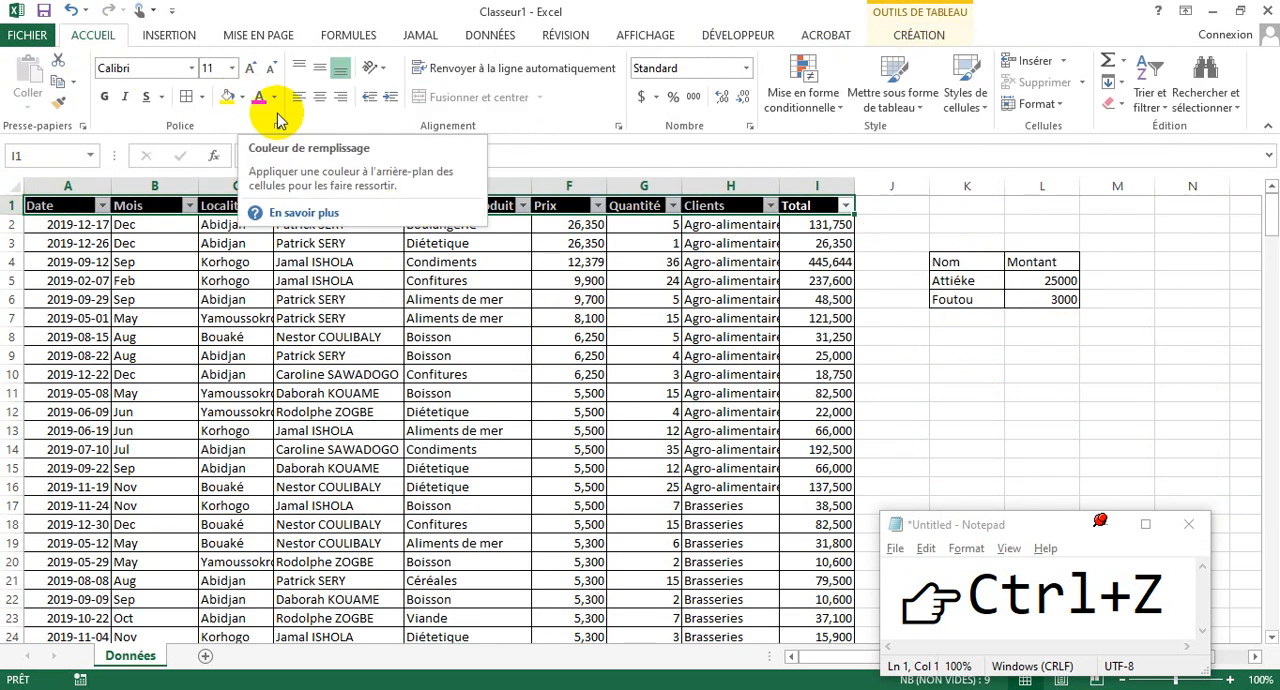
click(243, 99)
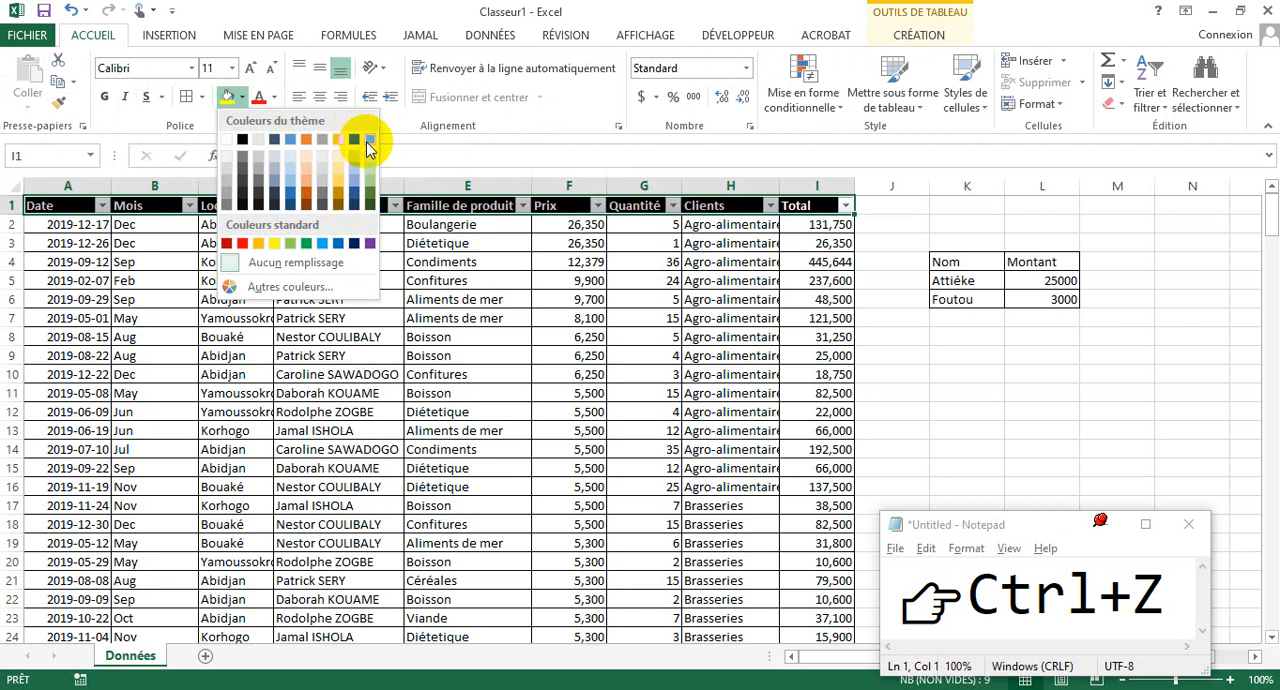
click(367, 243)
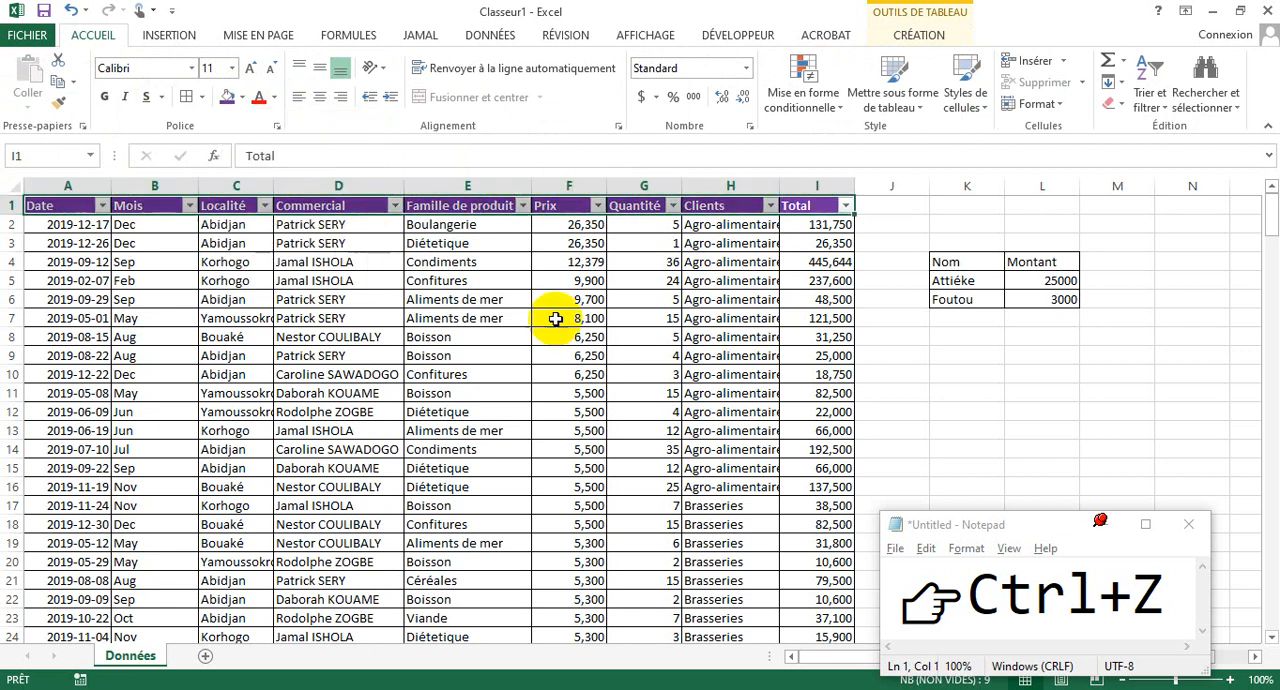
click(592, 354)
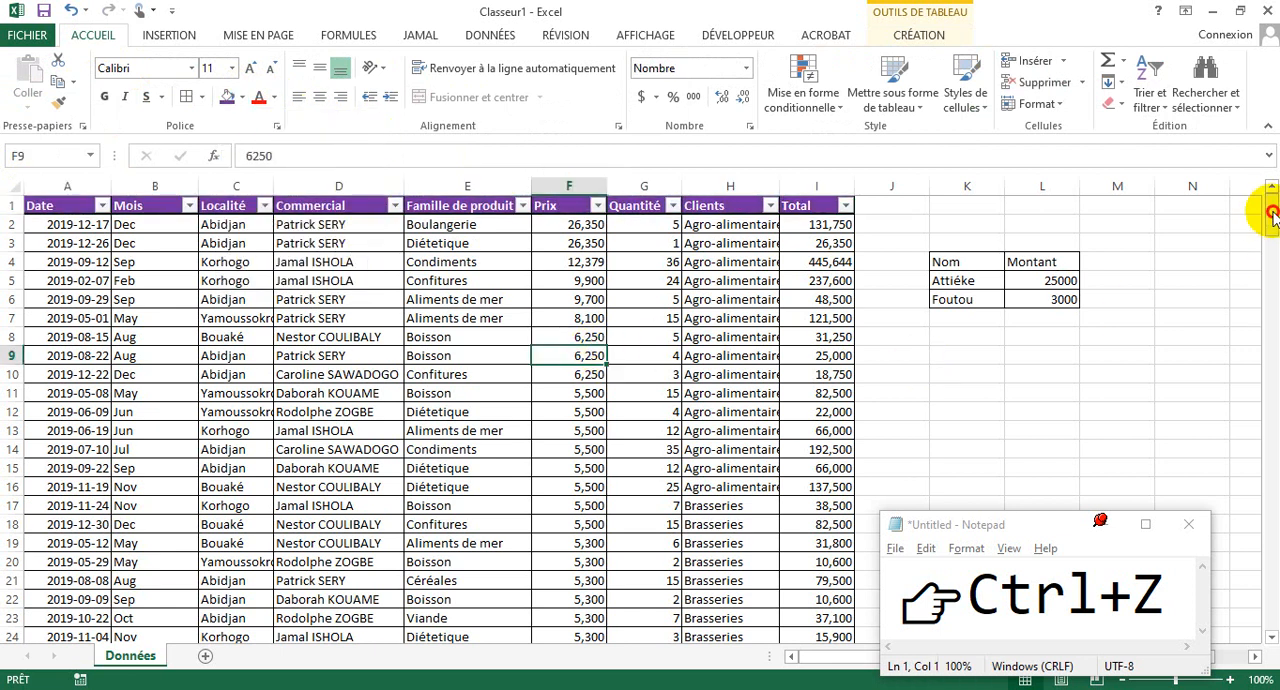
drag(1272, 218, 1262, 166)
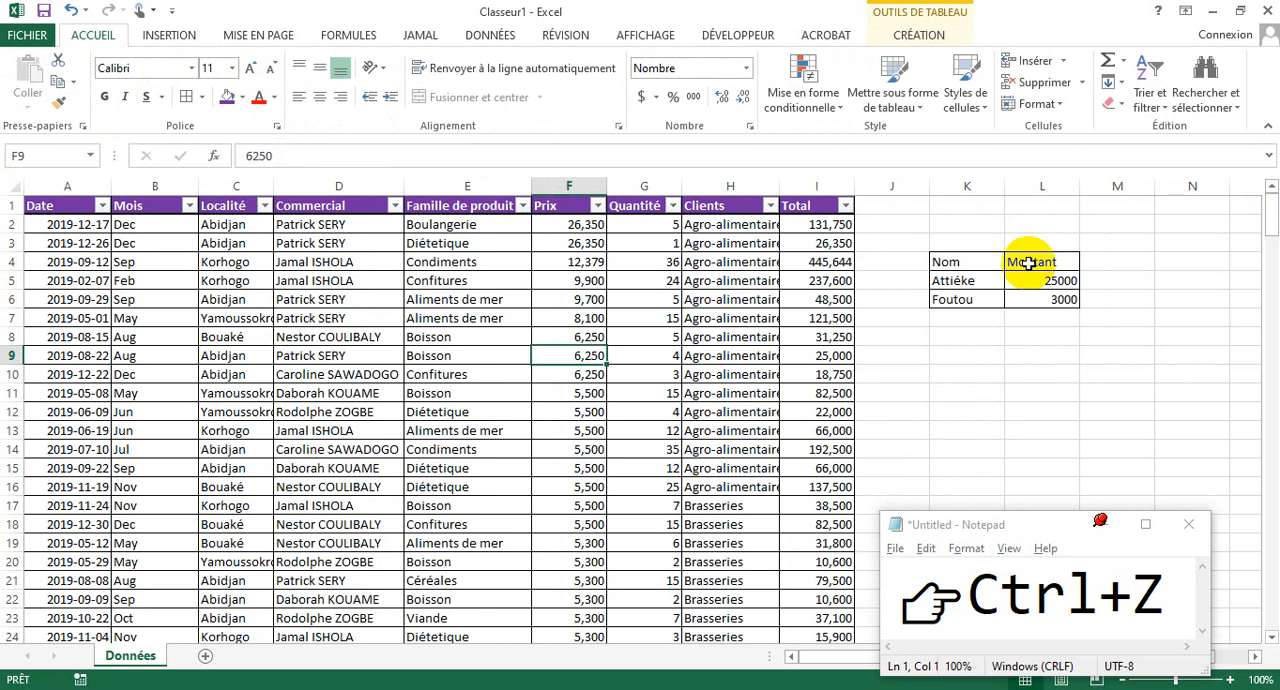
- Enter Banane in K7, directly below Foutou in the plain Nom and Montant range
click(972, 283)
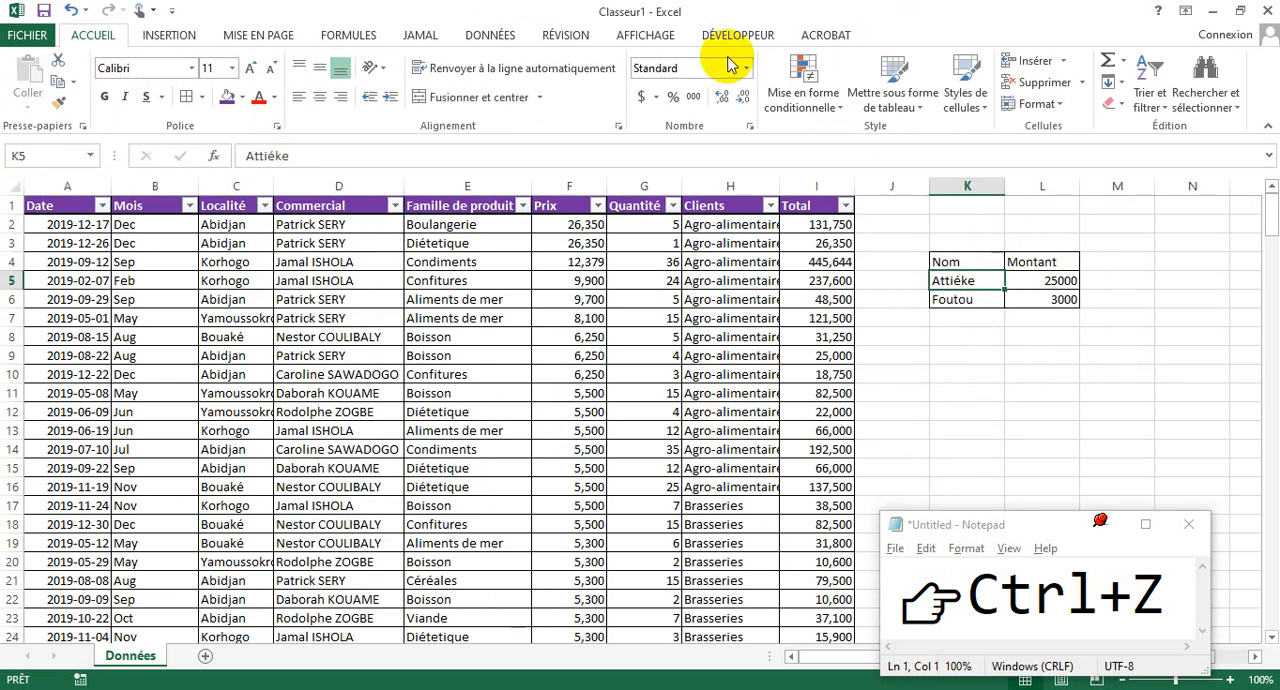
click(974, 316)
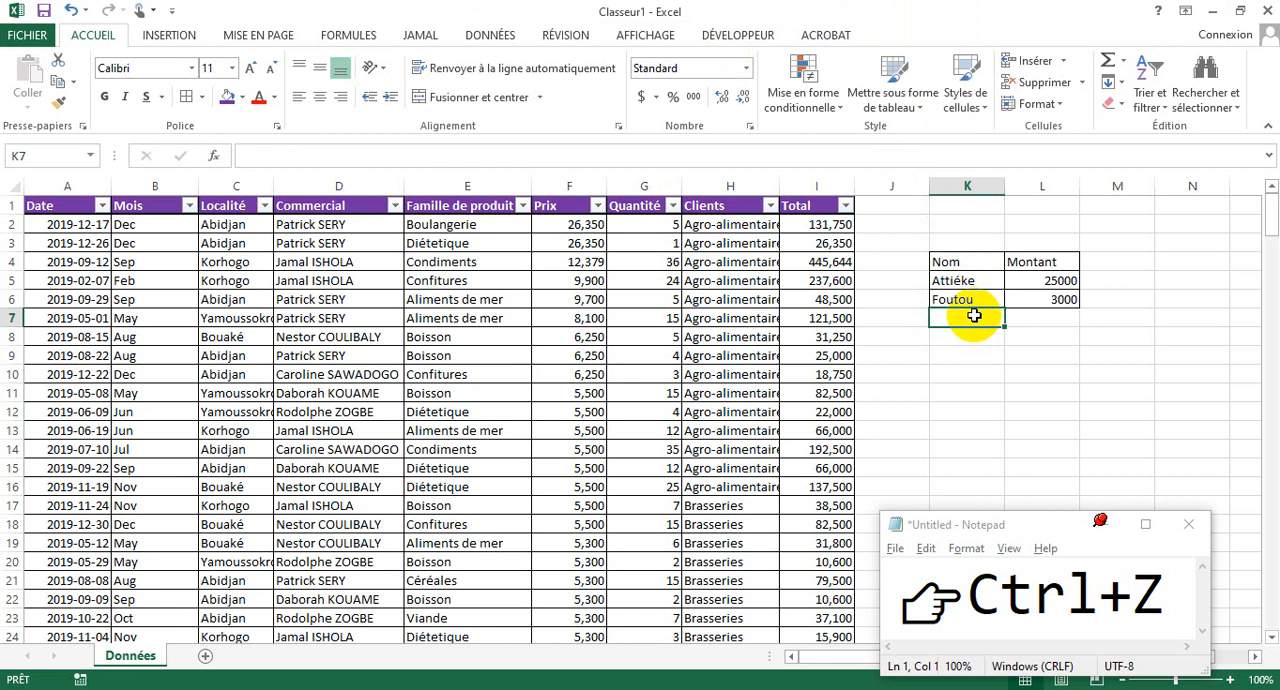
text(B)
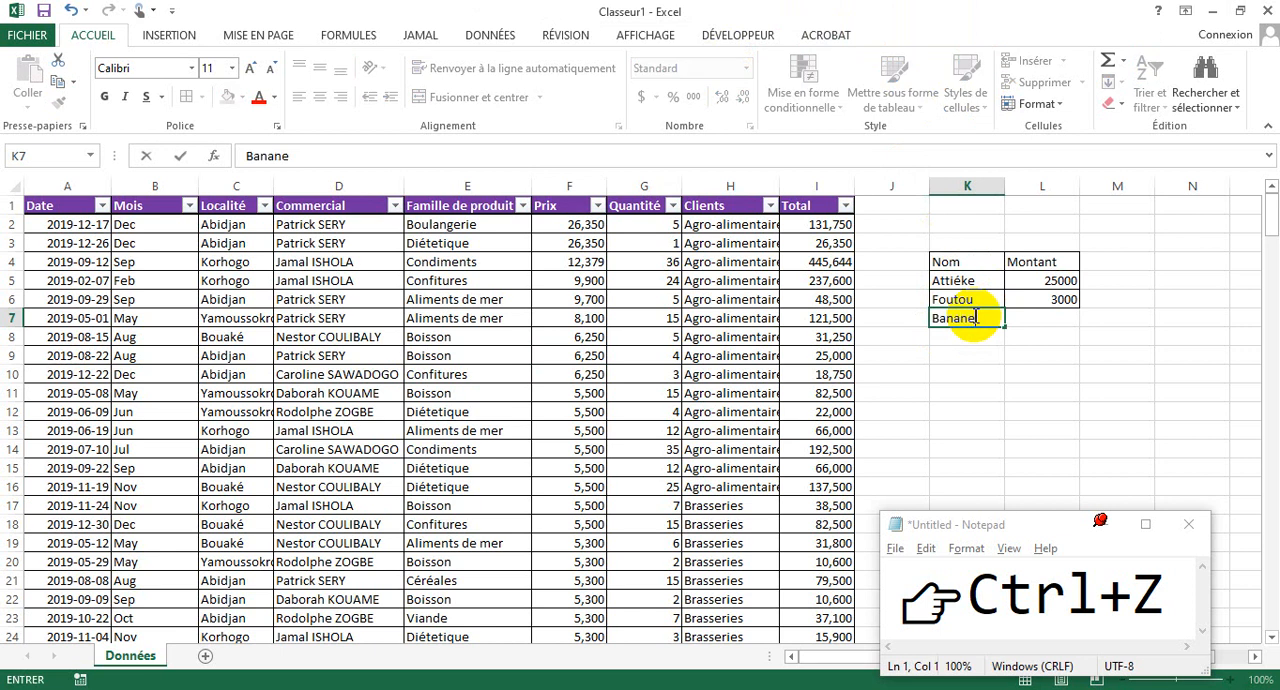
text(anane)
click(1028, 319)
click(996, 360)
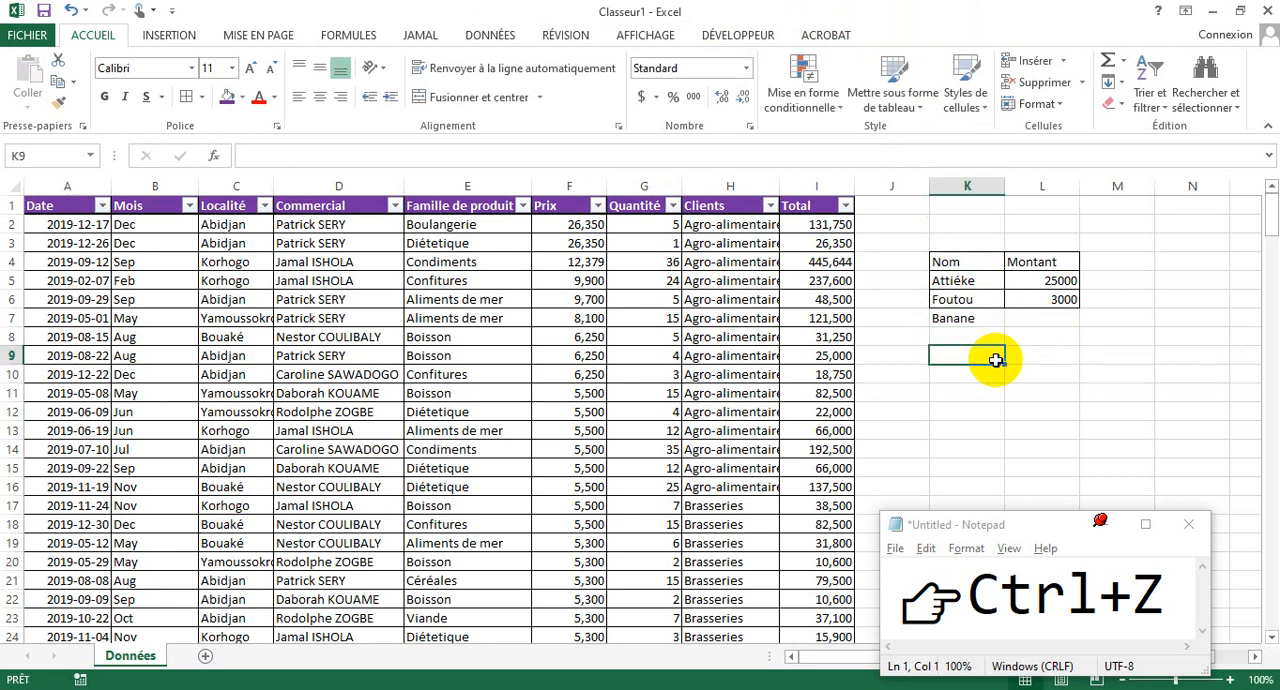
click(1043, 320)
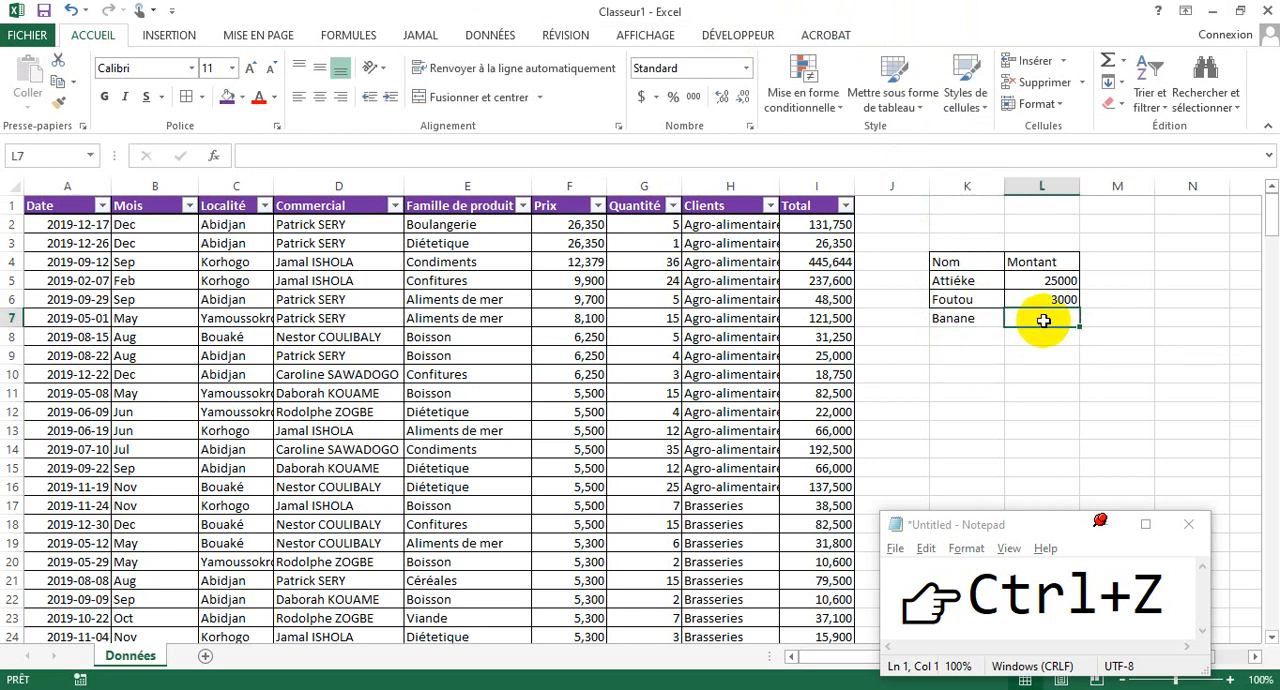
click(1041, 356)
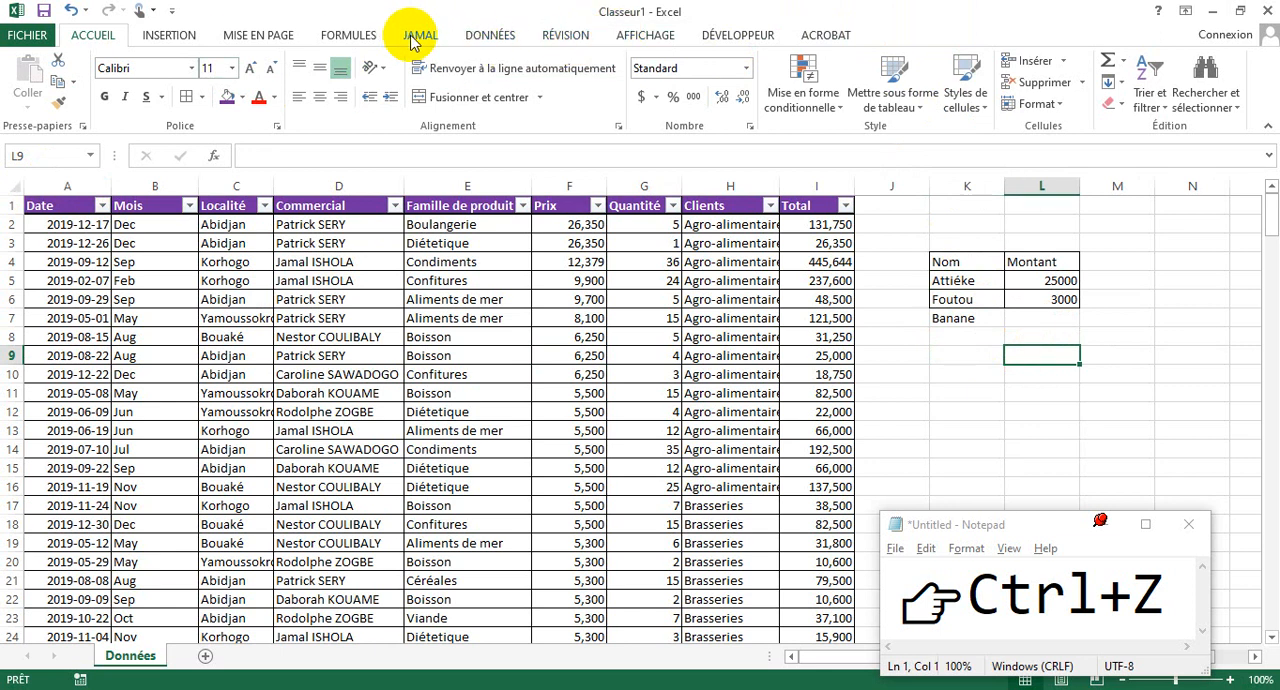
- Hide the gridlines (Quadrillage) on the Données sheet
click(646, 36)
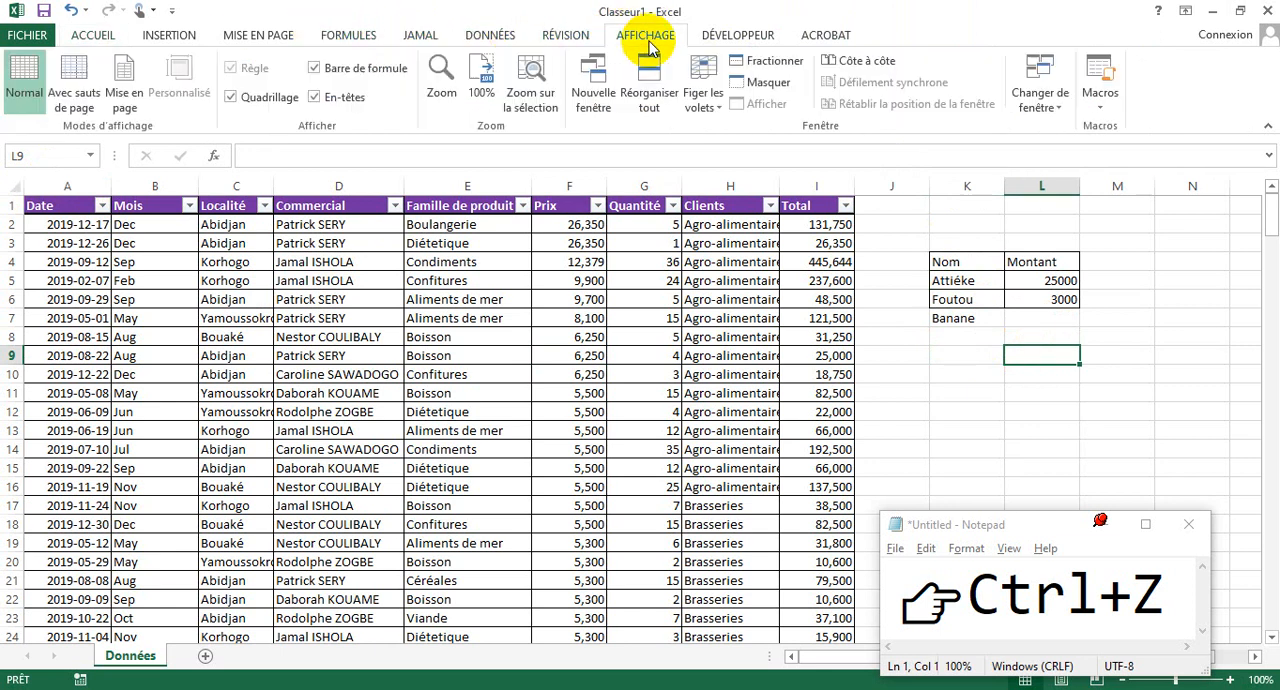
click(258, 104)
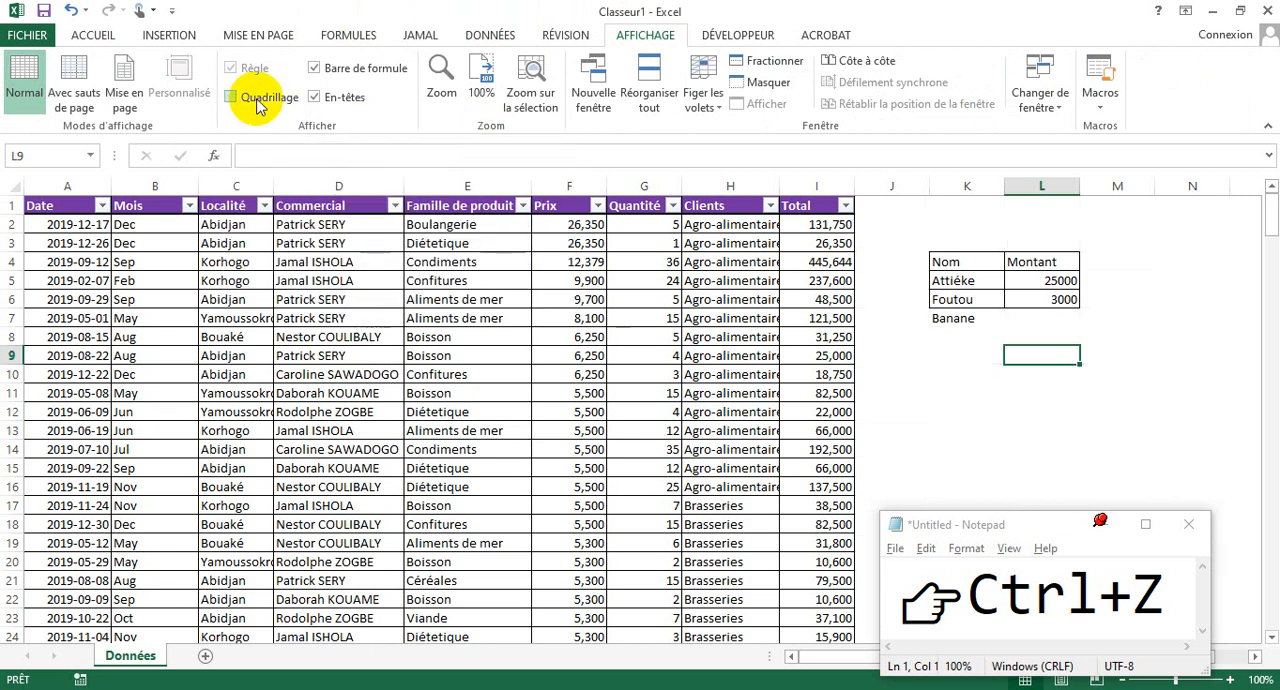
click(1001, 323)
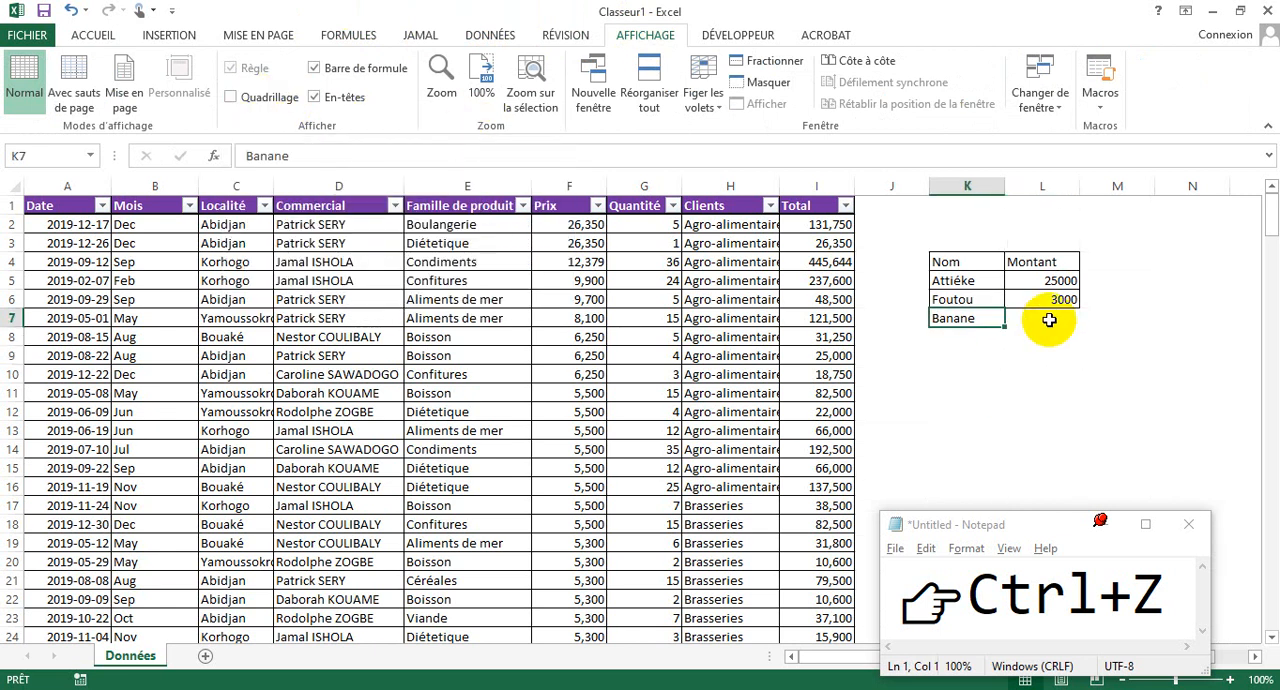
click(1032, 322)
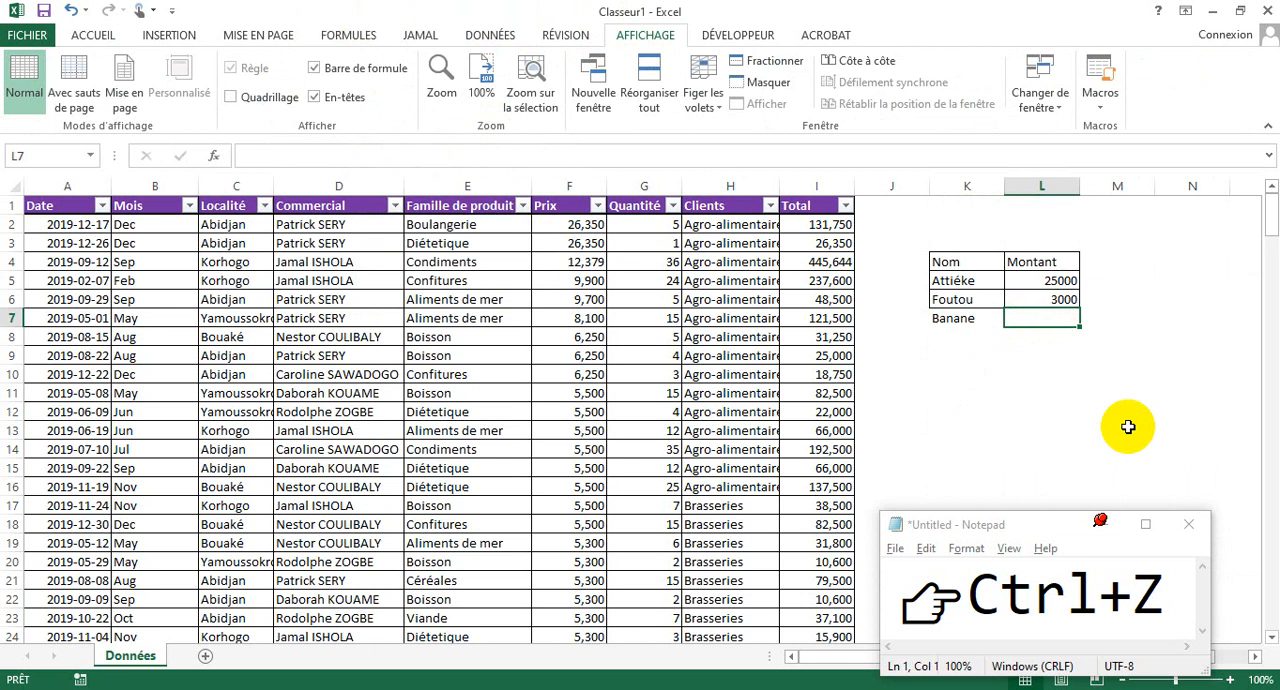
- Add a row below the last record of the sales table by entering 219-12-25 in Date cell A233
drag(1272, 237, 1257, 243)
click(625, 411)
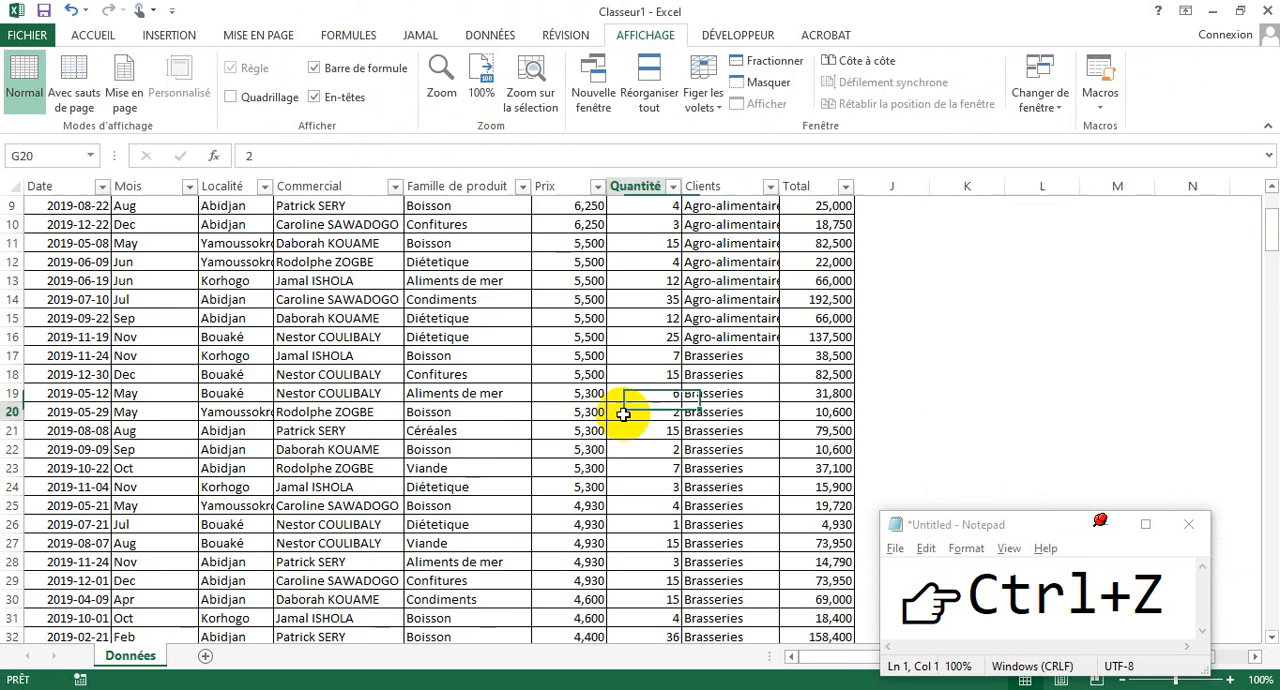
click(916, 34)
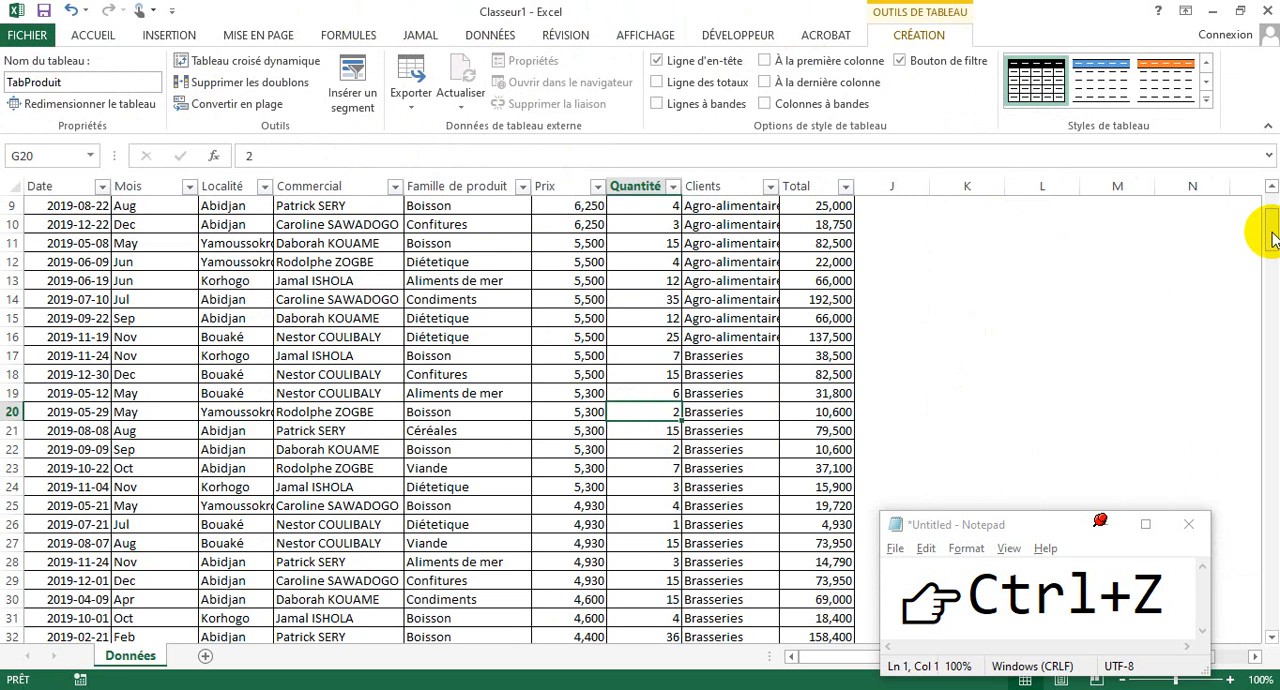
drag(1273, 238, 1270, 632)
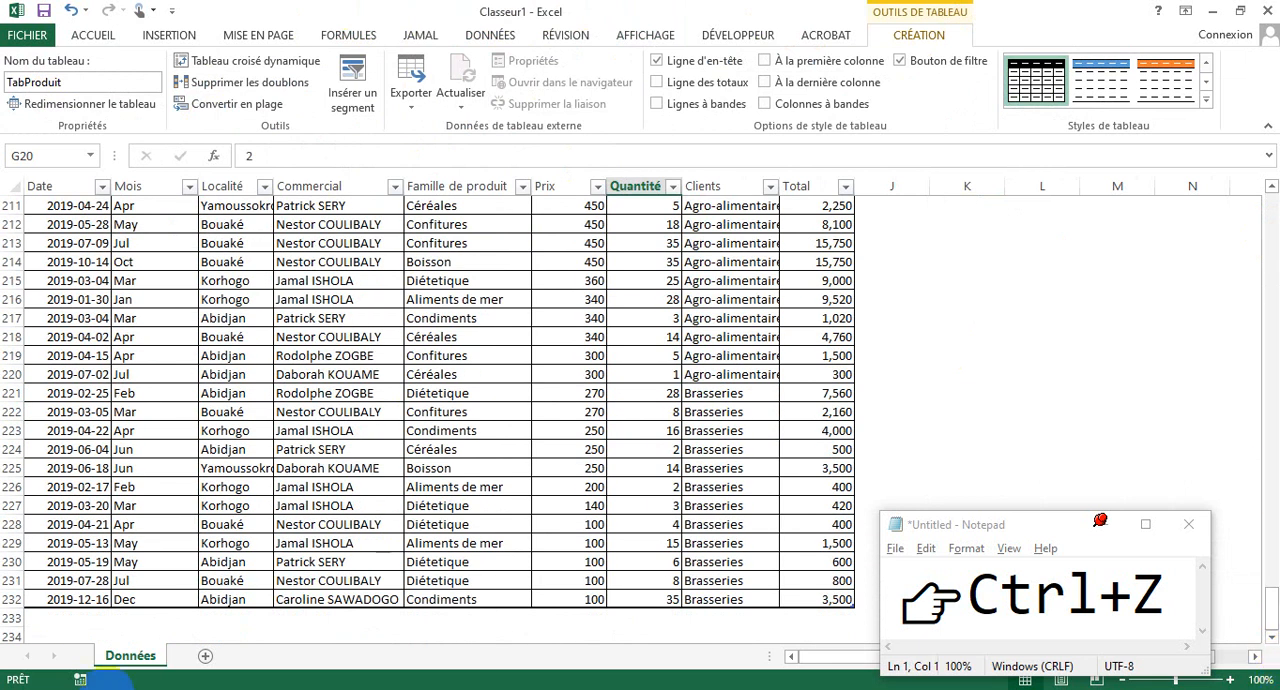
click(81, 619)
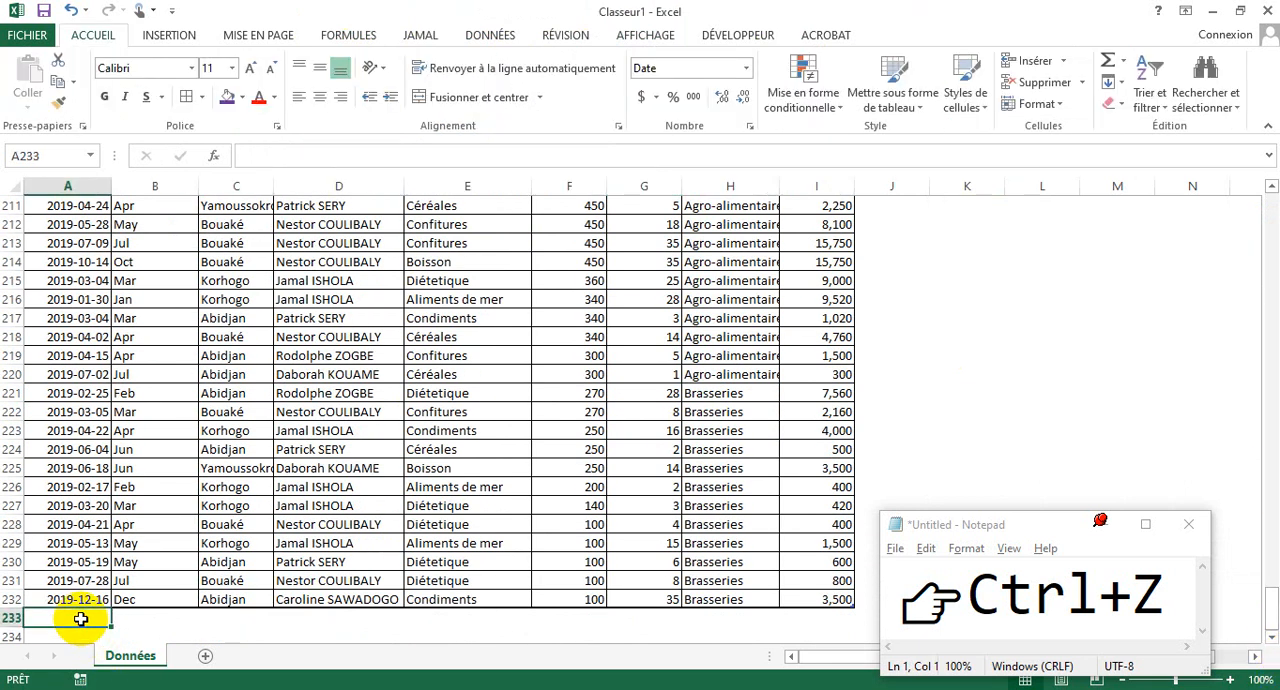
text(219-12-)
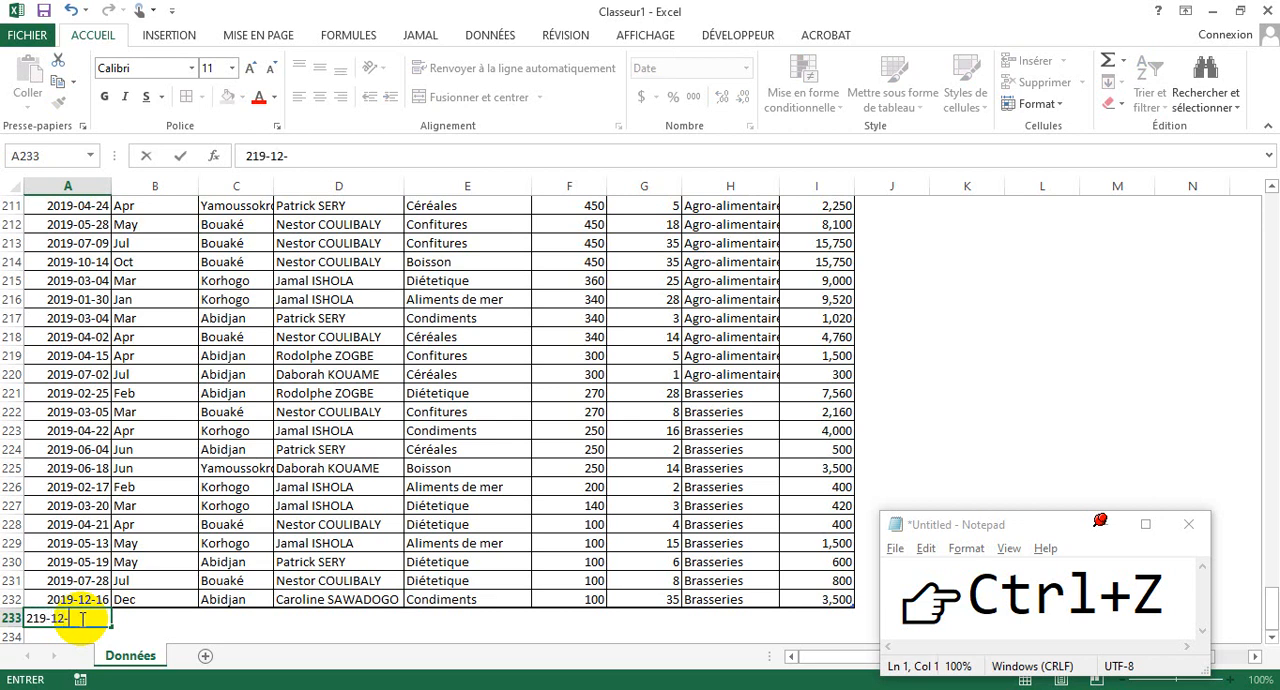
text(25)
key(Return)
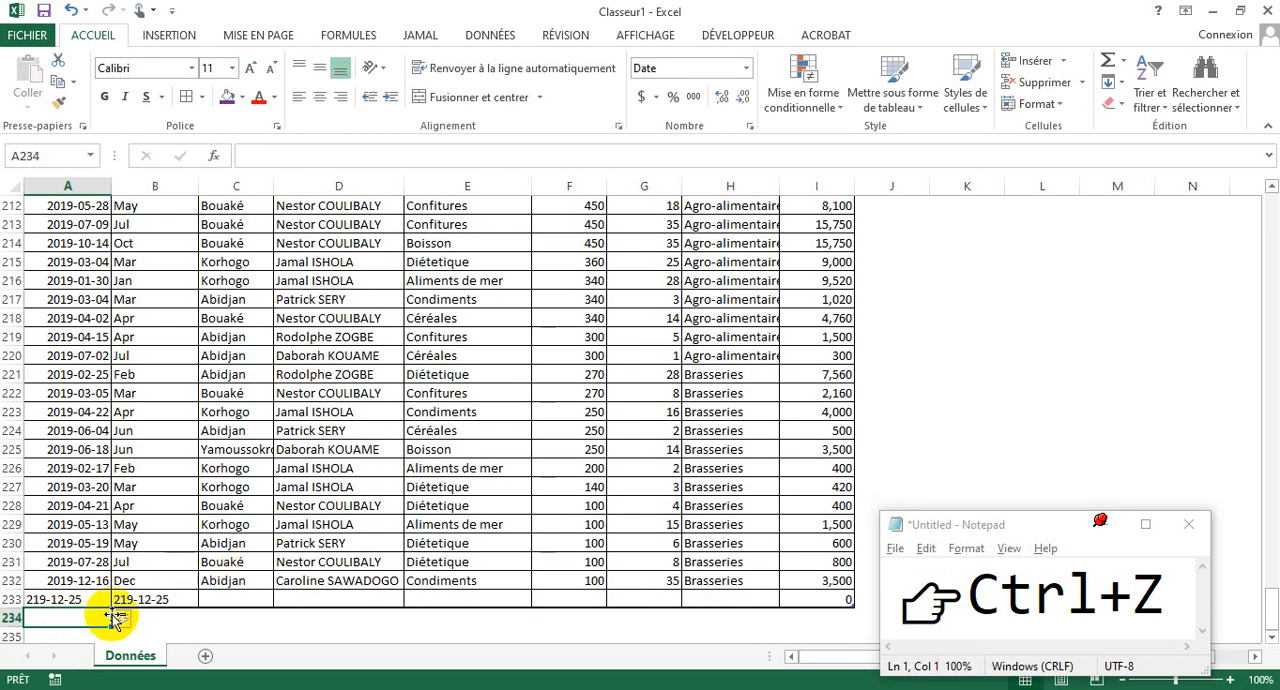
- Check the Mois formula in the new row 233 and change the row's date to 2109-12-25
click(187, 600)
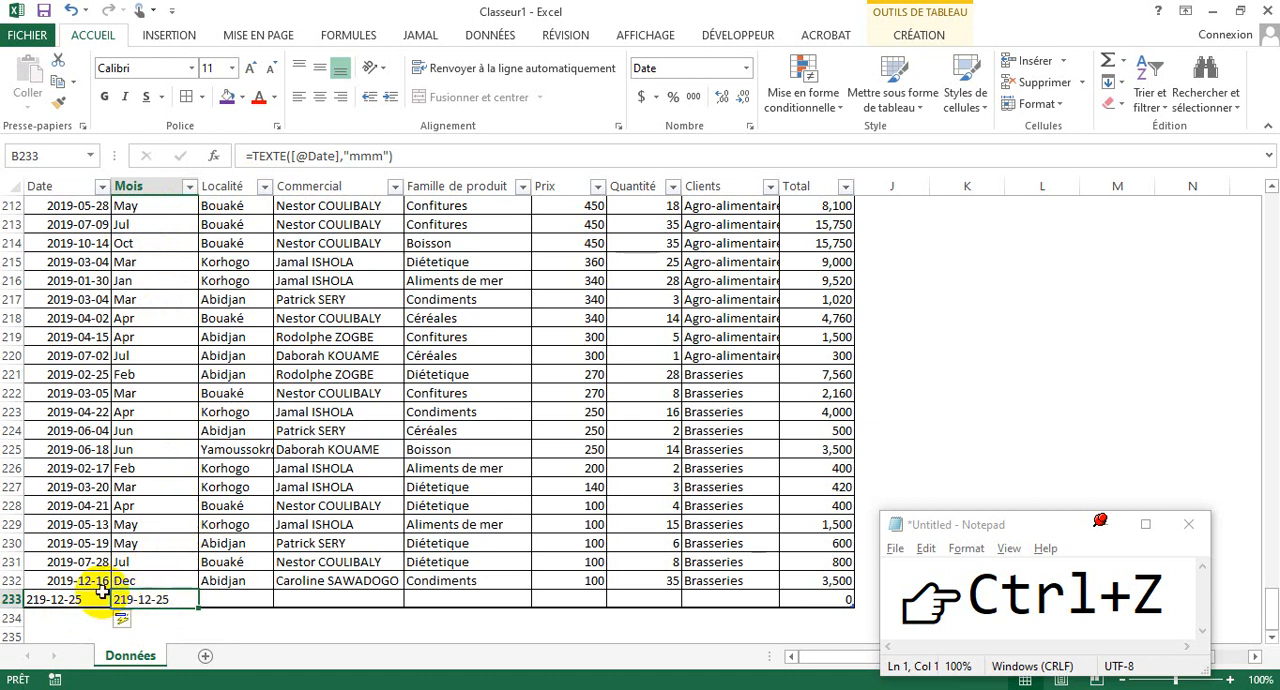
click(66, 597)
double_click(54, 598)
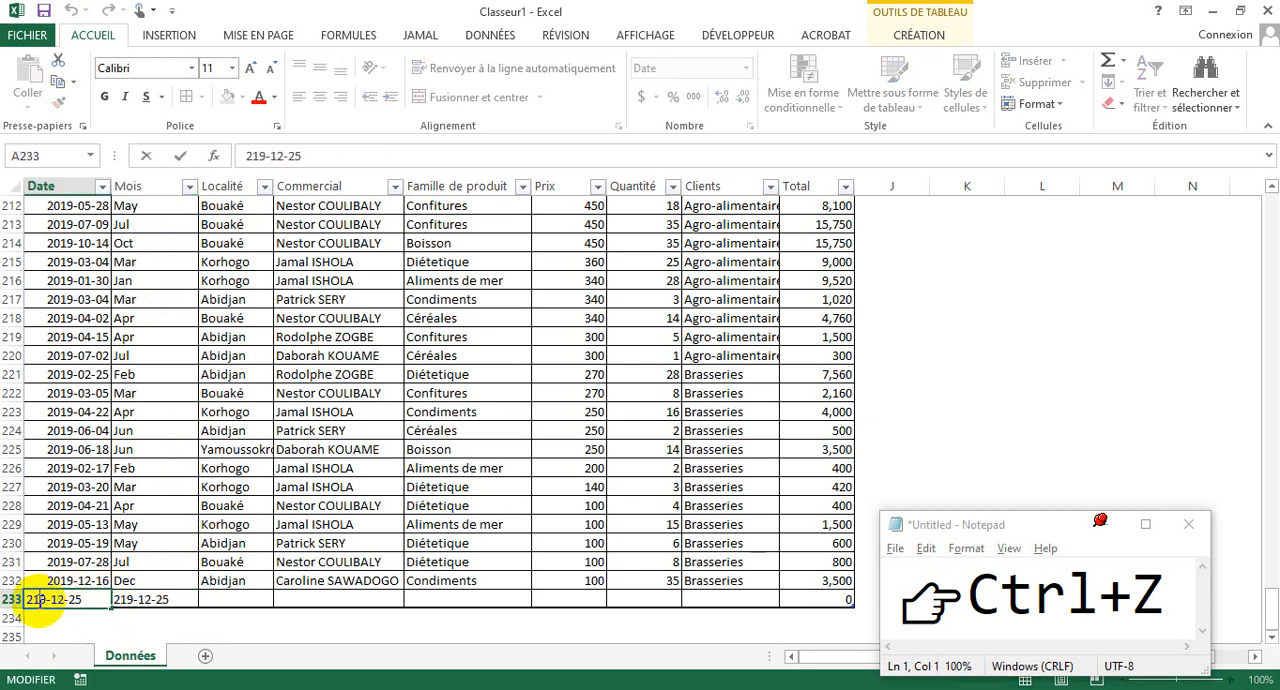
text(0)
key(Return)
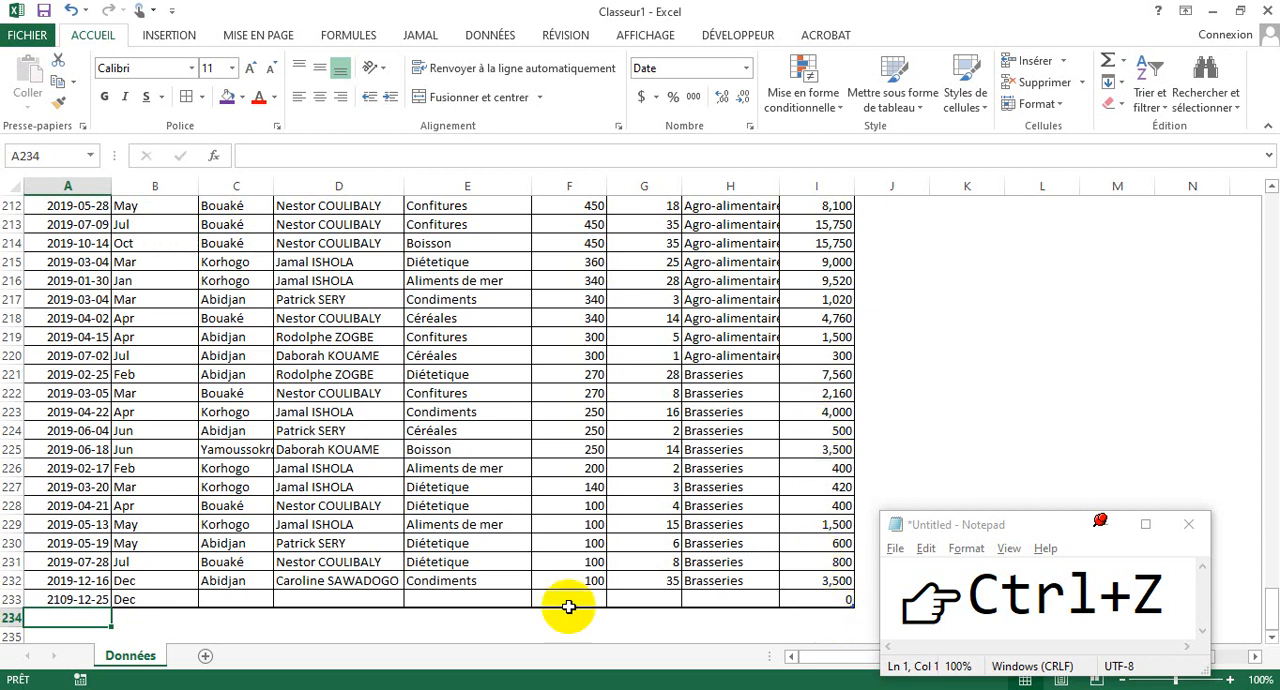
- Enter a Prix of 1500 and a Quantité of 2 in the new row 233
click(581, 600)
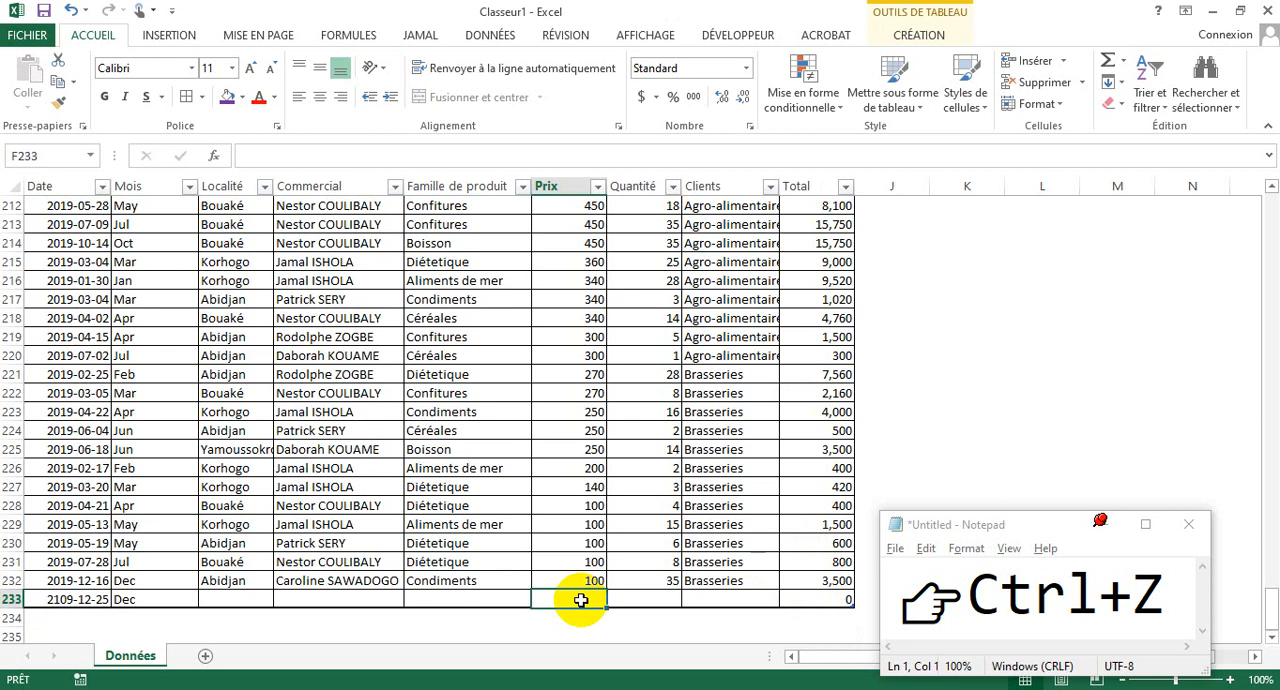
text(1500)
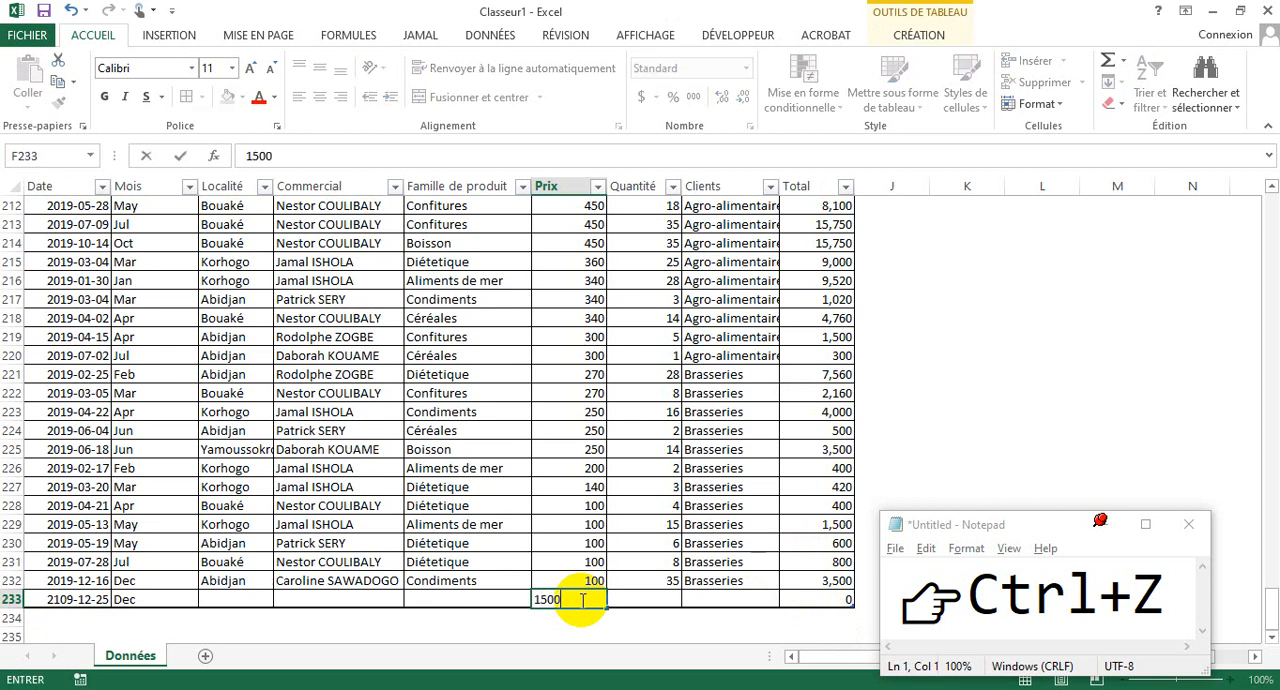
click(656, 599)
text(2)
key(Return)
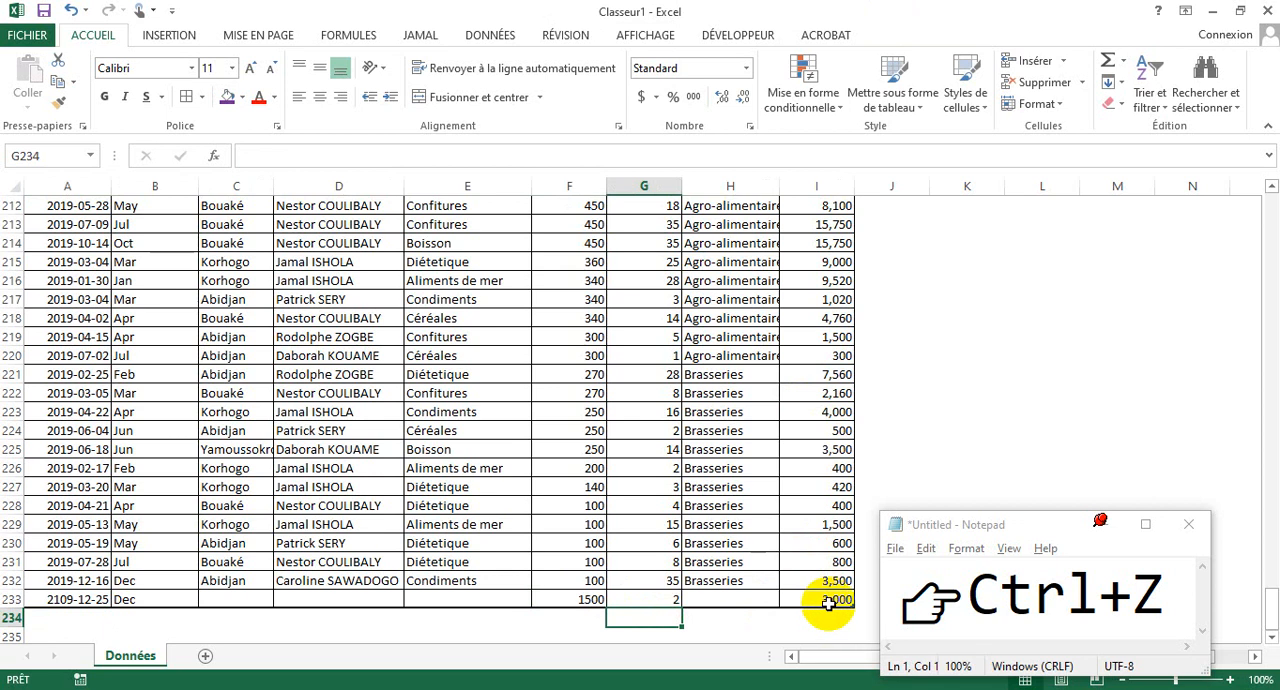
click(922, 414)
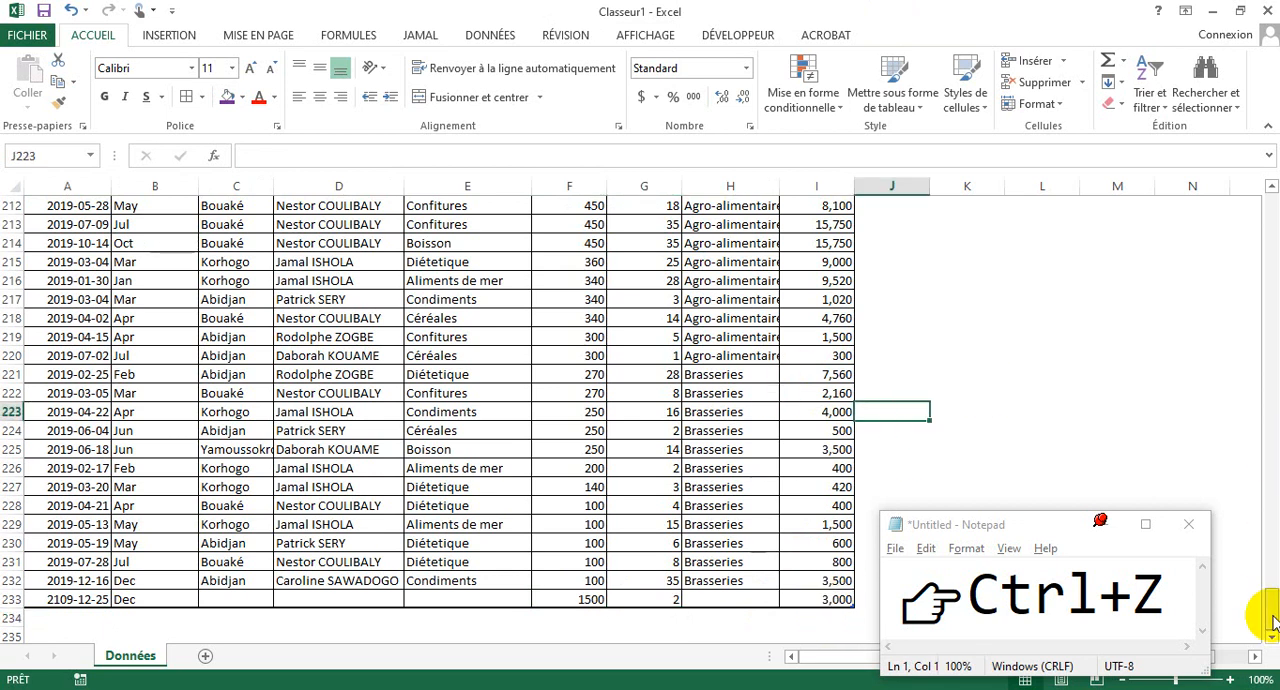
drag(1272, 620, 1274, 177)
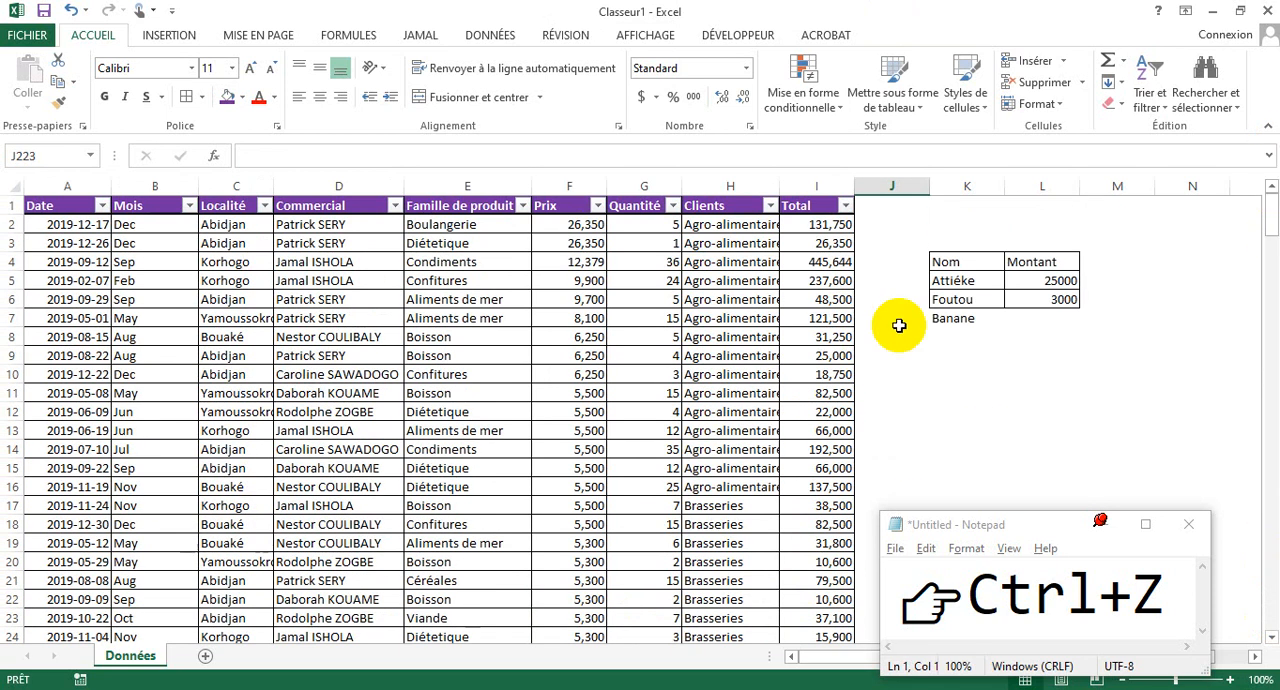
click(670, 356)
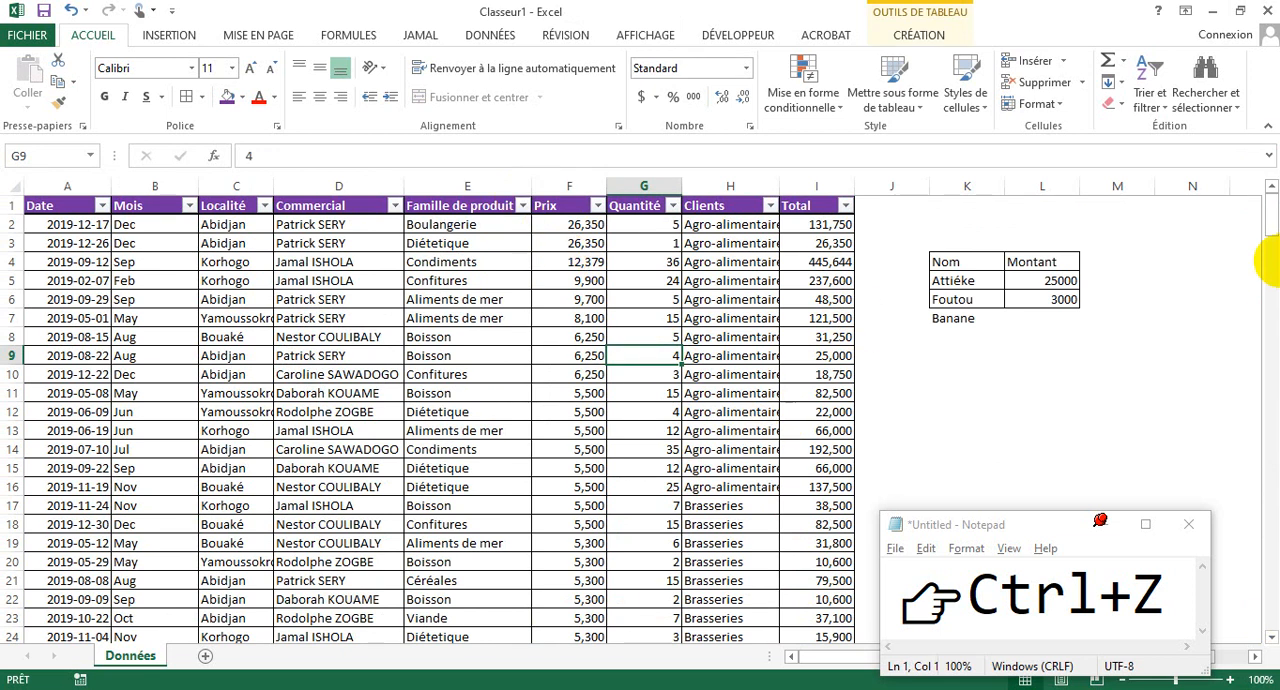
mouse_move(1272, 228)
mouse_down()
mouse_move(1270, 306)
mouse_move(1270, 240)
mouse_up()
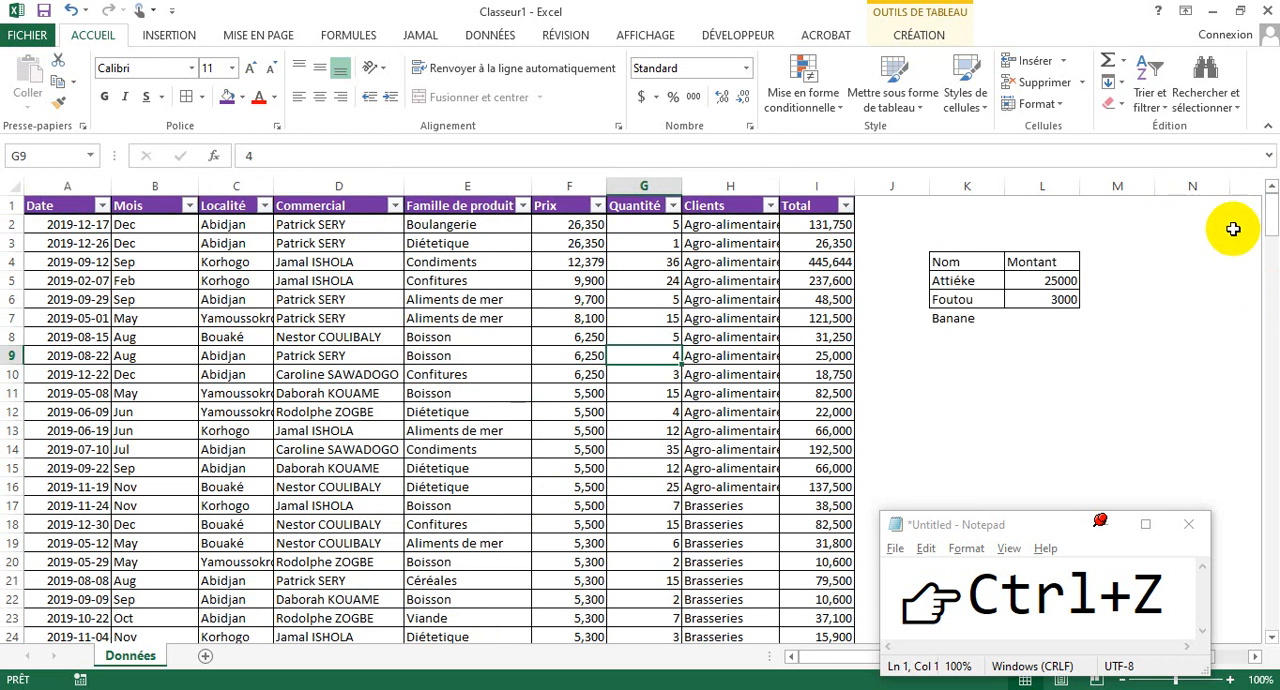